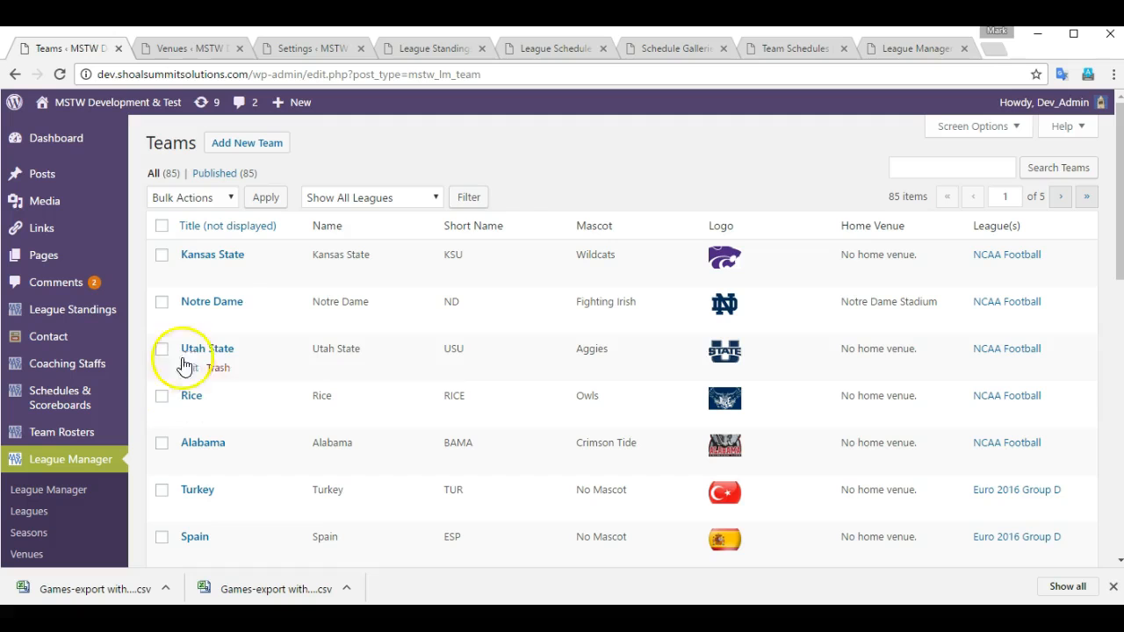
- Sort the teams list by title in ascending order and open the California Golden Bears team for editing
{"action": "left_click", "coordinate": [254, 232]}
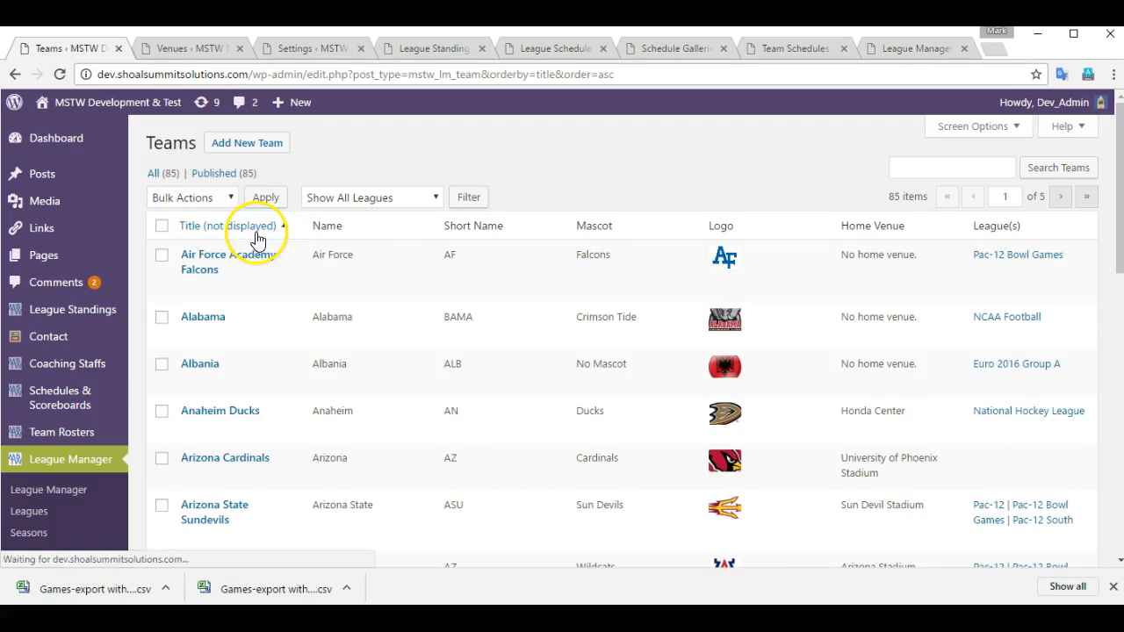
{"action": "scroll", "coordinate": [367, 341], "scroll_direction": "down", "scroll_amount": 8}
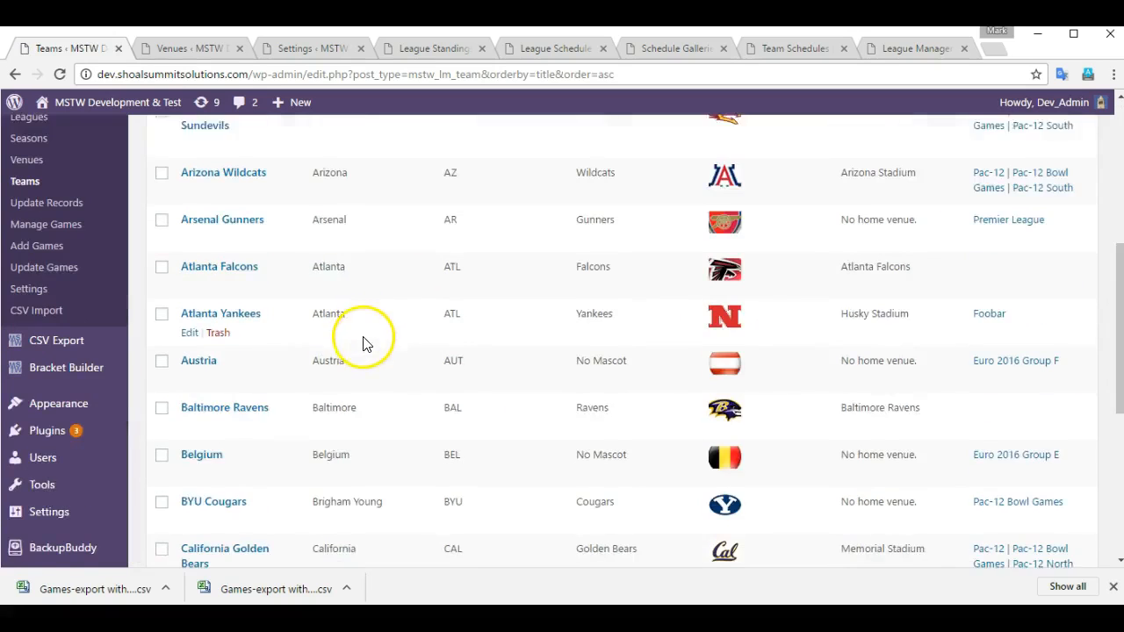
{"action": "scroll", "coordinate": [406, 375], "scroll_direction": "up", "scroll_amount": 1}
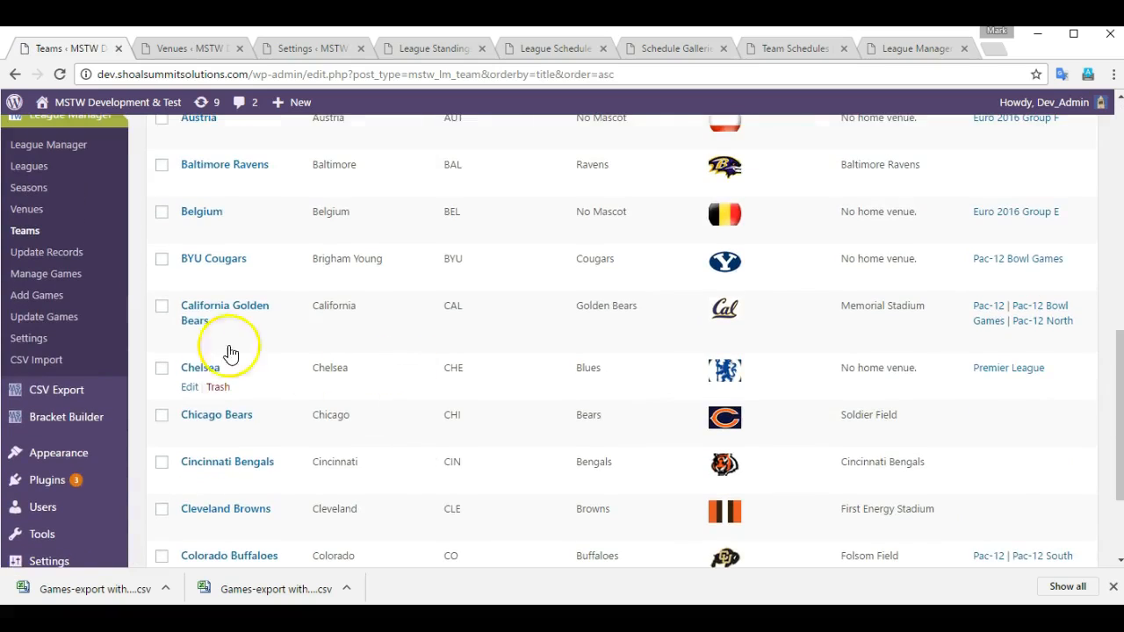
{"action": "left_click", "coordinate": [225, 342]}
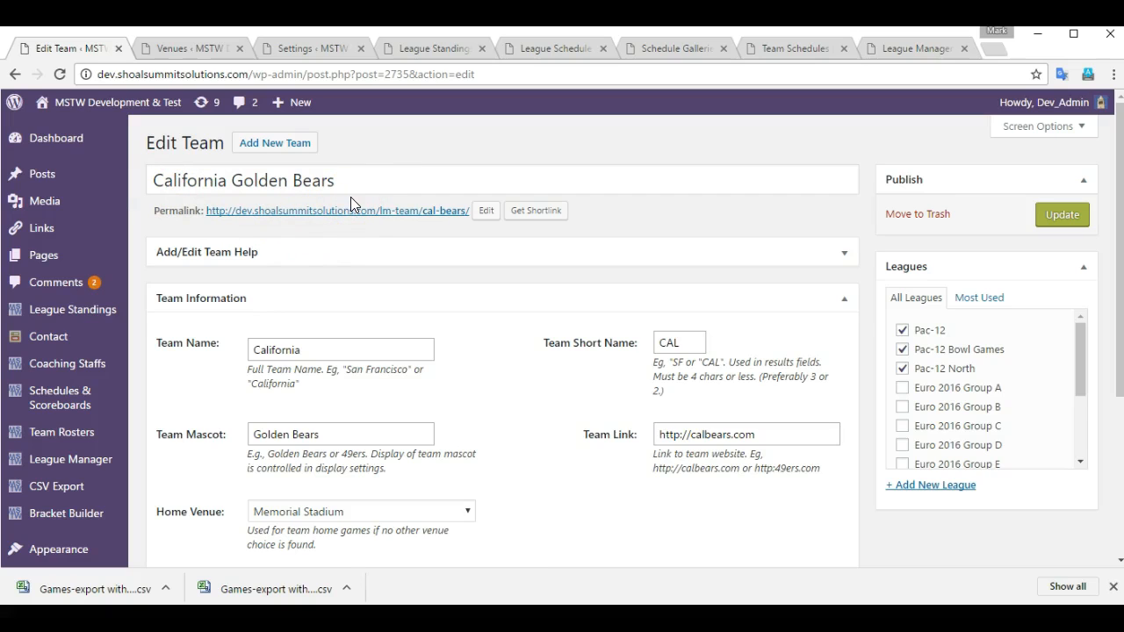
- Review the California Golden Bears' title, team name, mascot, short name, team link and home venue fields
{"action": "left_click_drag", "start_coordinate": [356, 185], "coordinate": [150, 181]}
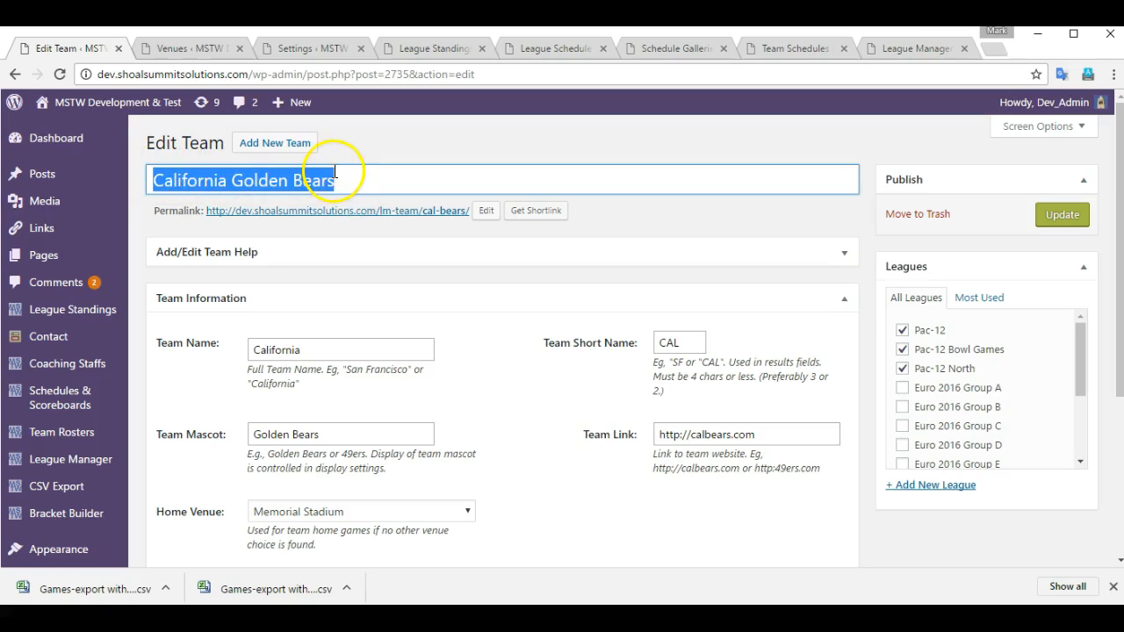
{"action": "left_click", "coordinate": [362, 183]}
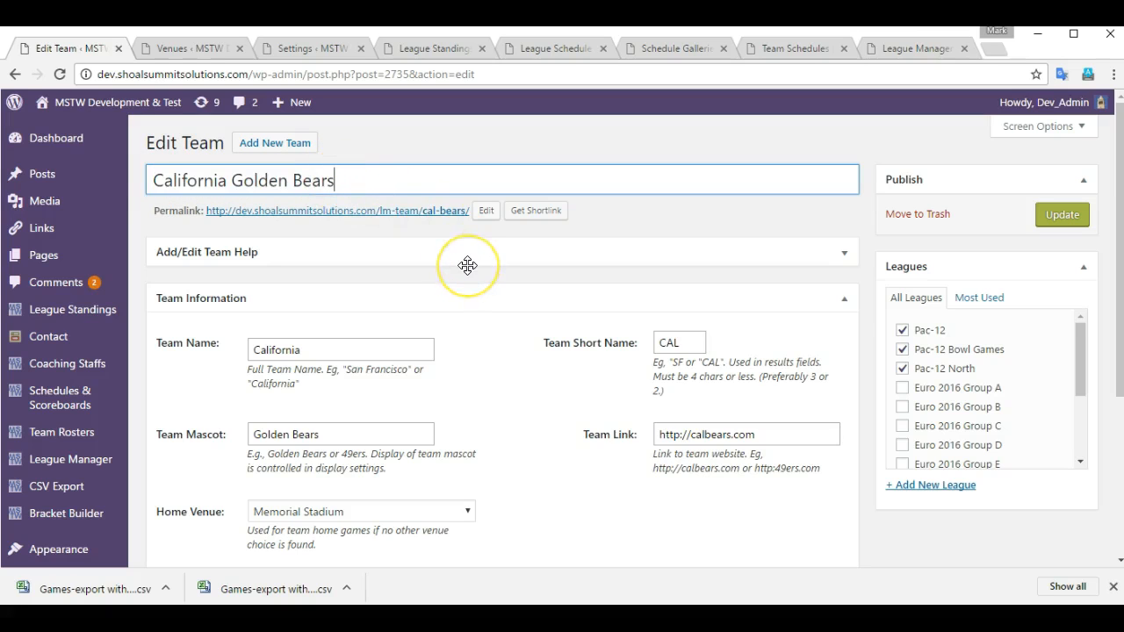
{"action": "left_click", "coordinate": [356, 349]}
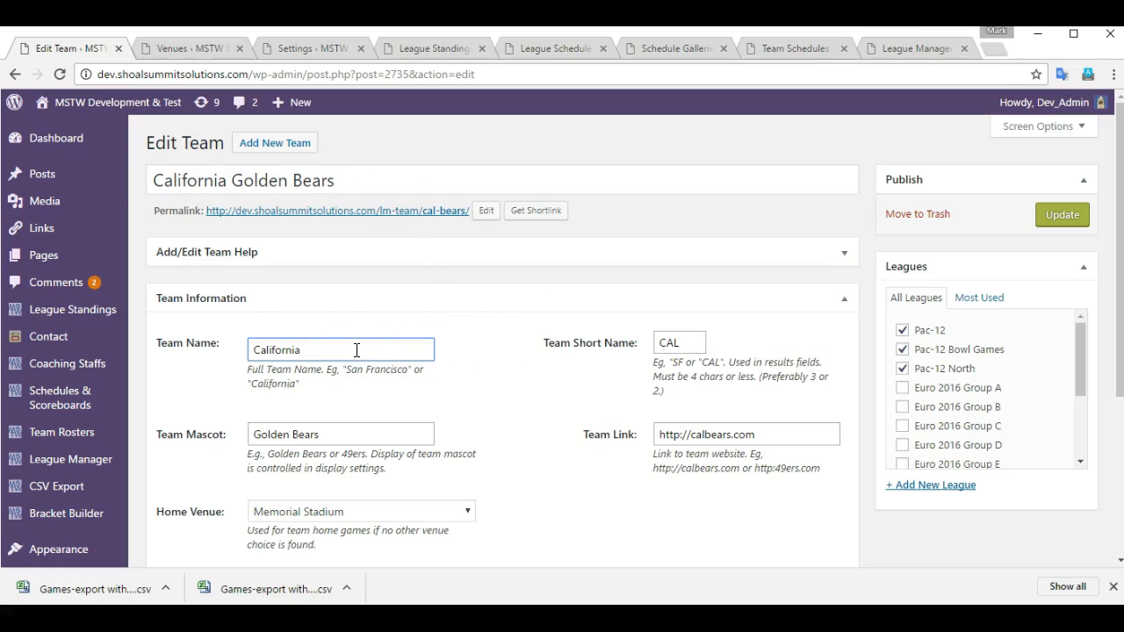
{"action": "left_click", "coordinate": [362, 430]}
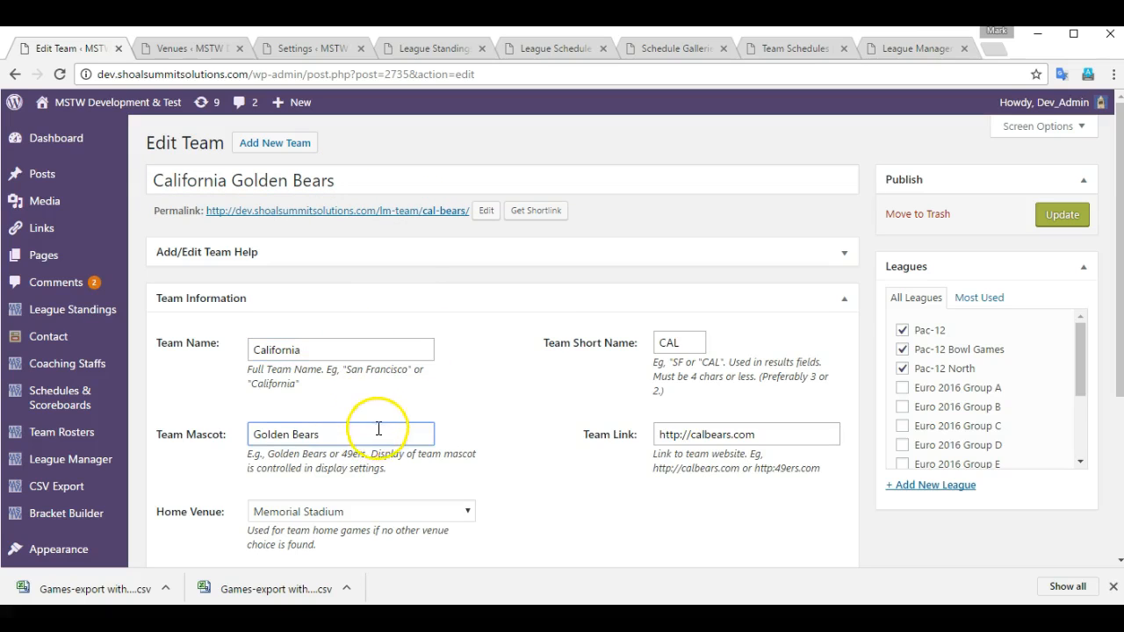
{"action": "left_click", "coordinate": [678, 341]}
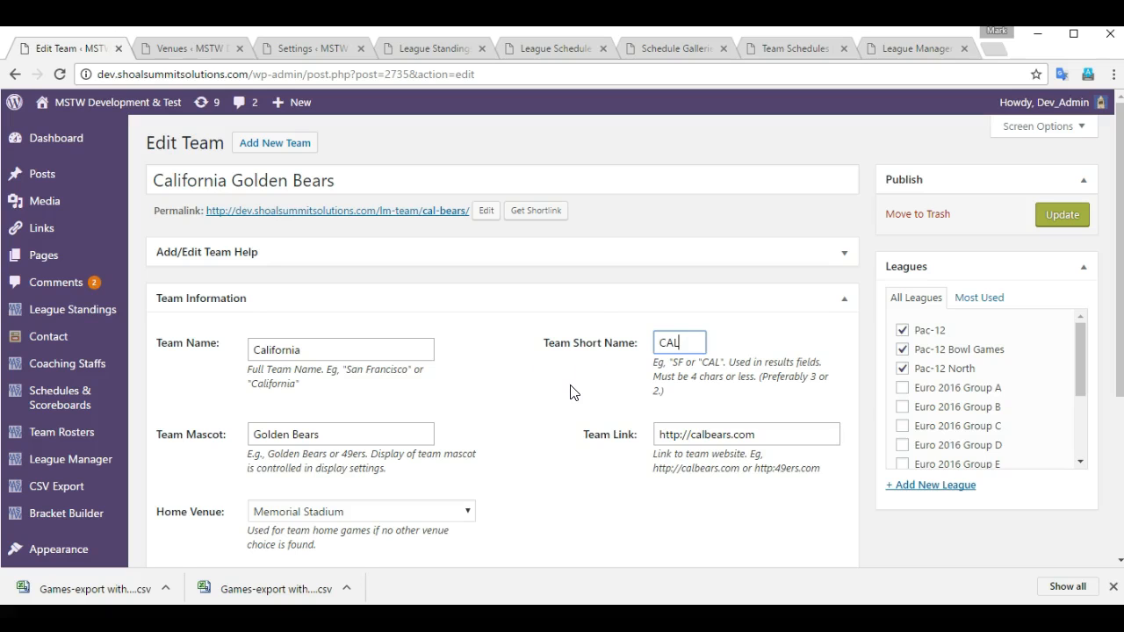
{"action": "scroll", "coordinate": [527, 395], "scroll_direction": "down", "scroll_amount": 1}
{"action": "left_click", "coordinate": [769, 356]}
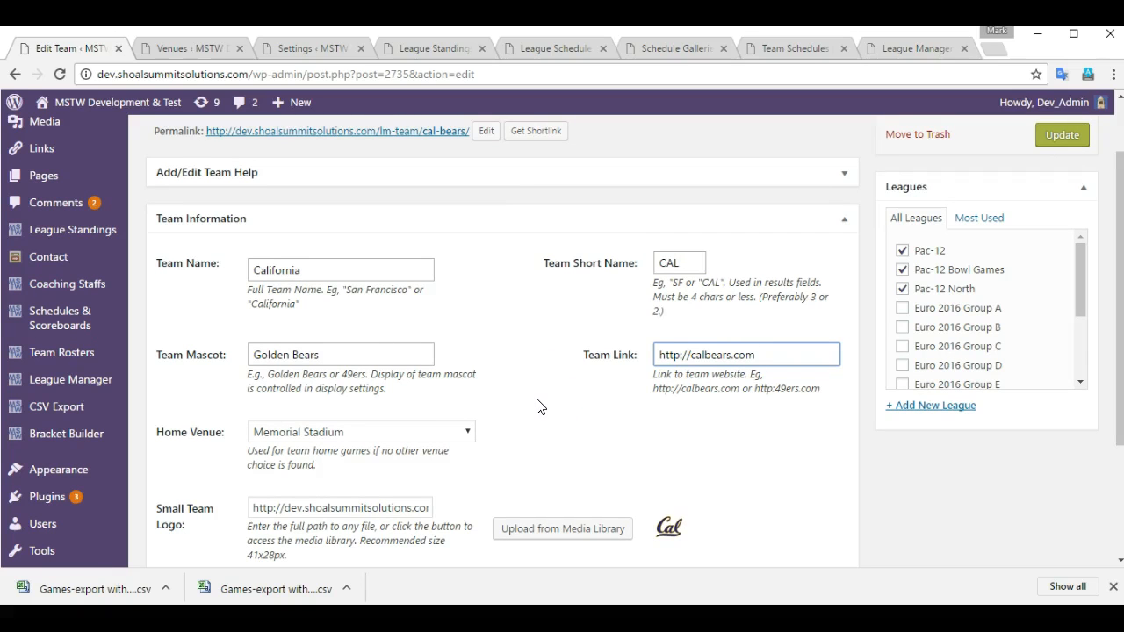
{"action": "scroll", "coordinate": [595, 396], "scroll_direction": "down", "scroll_amount": 1}
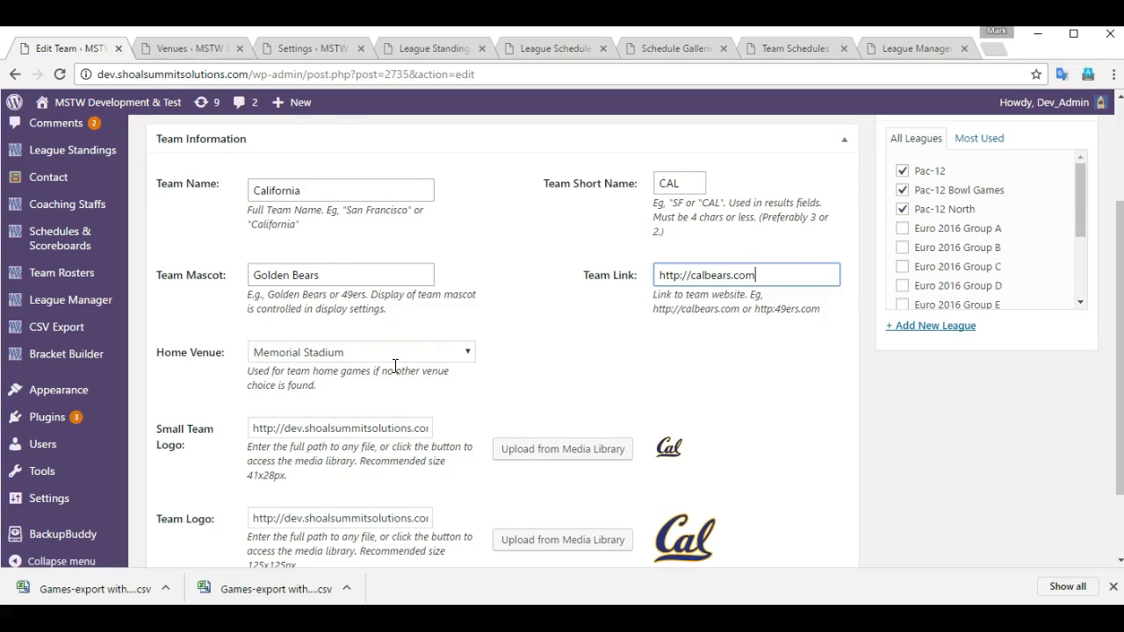
- Search the venues for "memorial" and open the Memorial Stadium venue for editing
{"action": "left_click", "coordinate": [201, 54]}
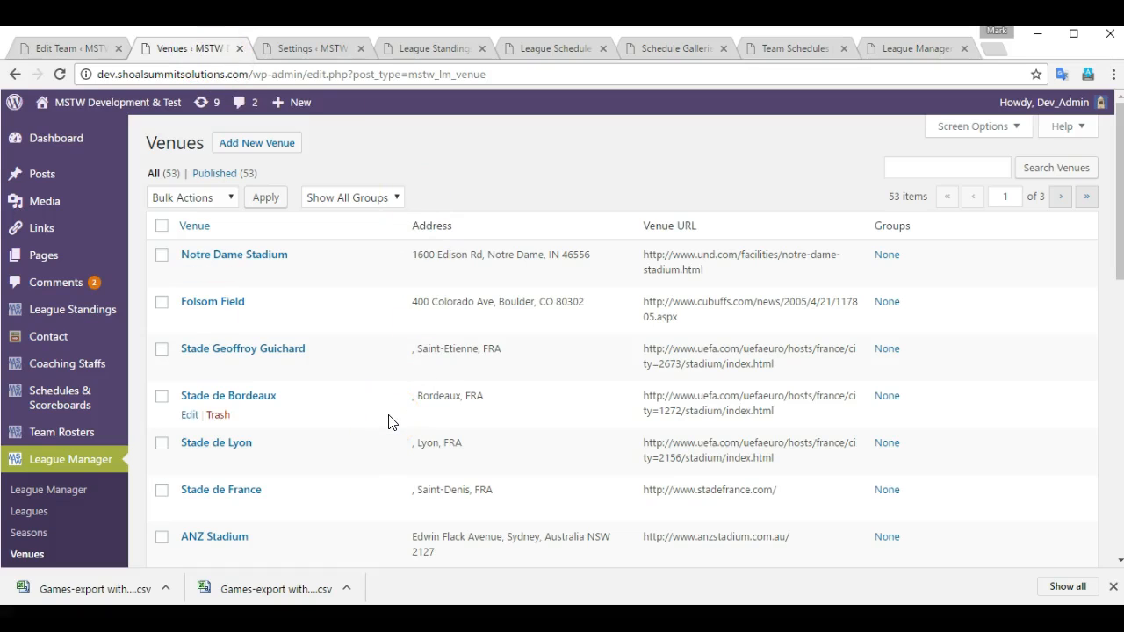
{"action": "left_click", "coordinate": [911, 169]}
{"action": "type", "text": "men"}
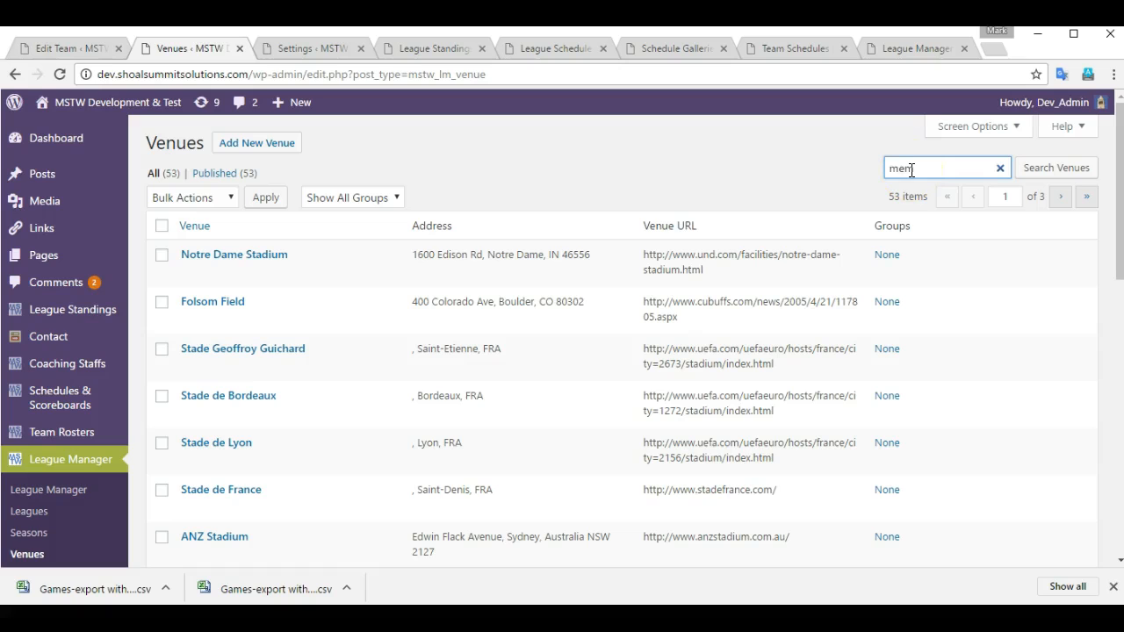
{"action": "type", "text": "orial"}
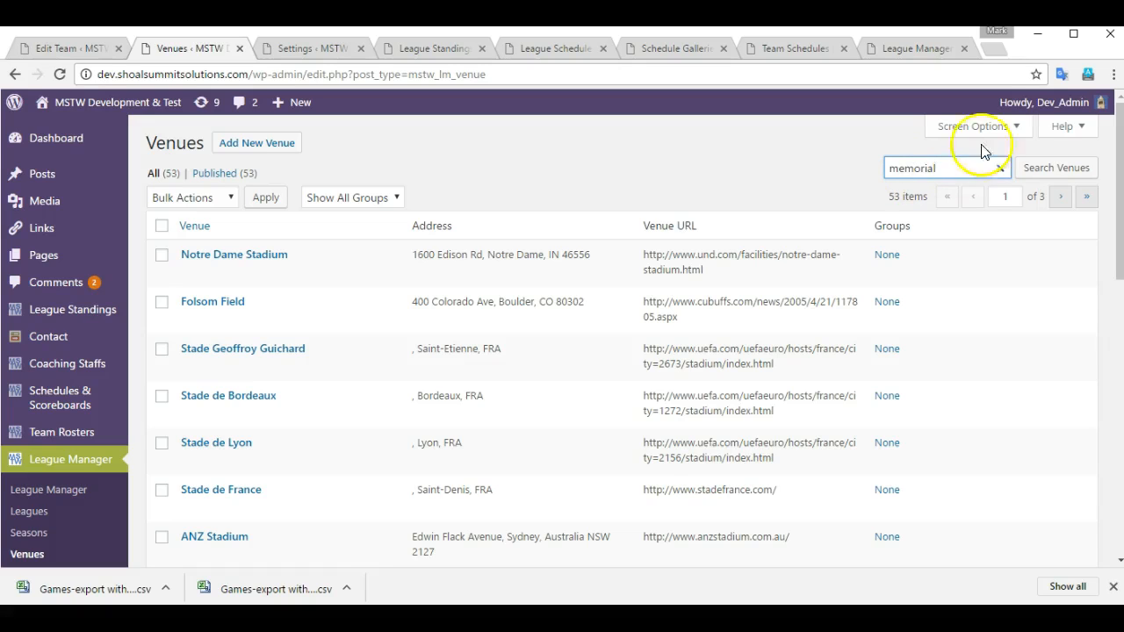
{"action": "left_click", "coordinate": [1050, 168]}
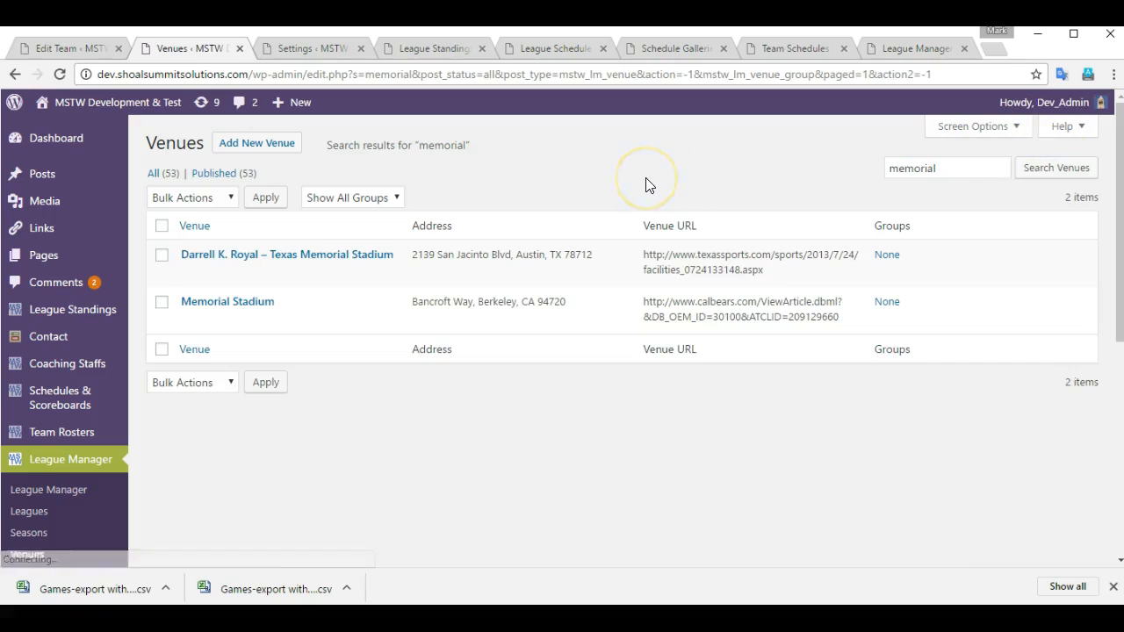
{"action": "mouse_move", "coordinate": [357, 313]}
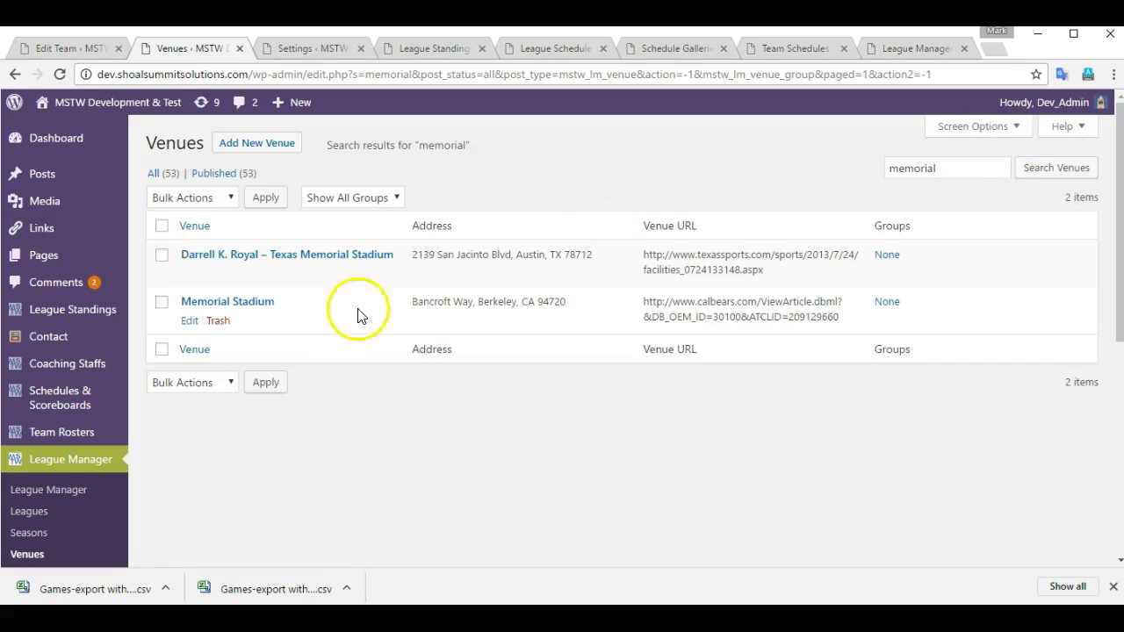
{"action": "left_click", "coordinate": [189, 321]}
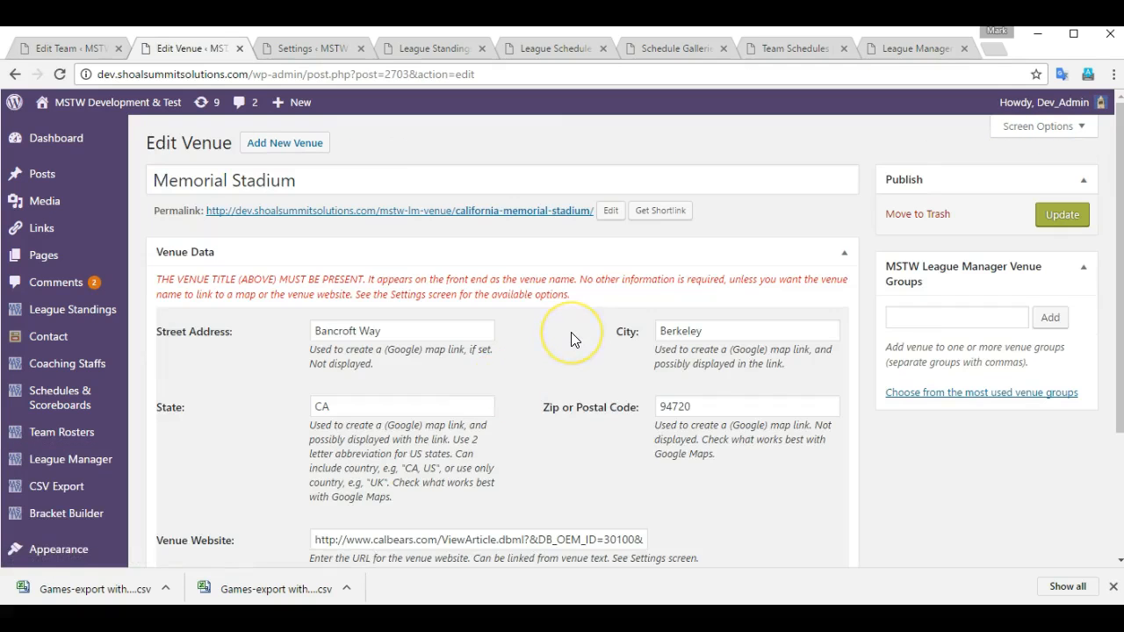
- Examine Memorial Stadium's title and its venue data, including the address fields and venue website
{"action": "scroll", "coordinate": [570, 338], "scroll_direction": "down", "scroll_amount": 1}
{"action": "scroll", "coordinate": [571, 338], "scroll_direction": "up", "scroll_amount": 1}
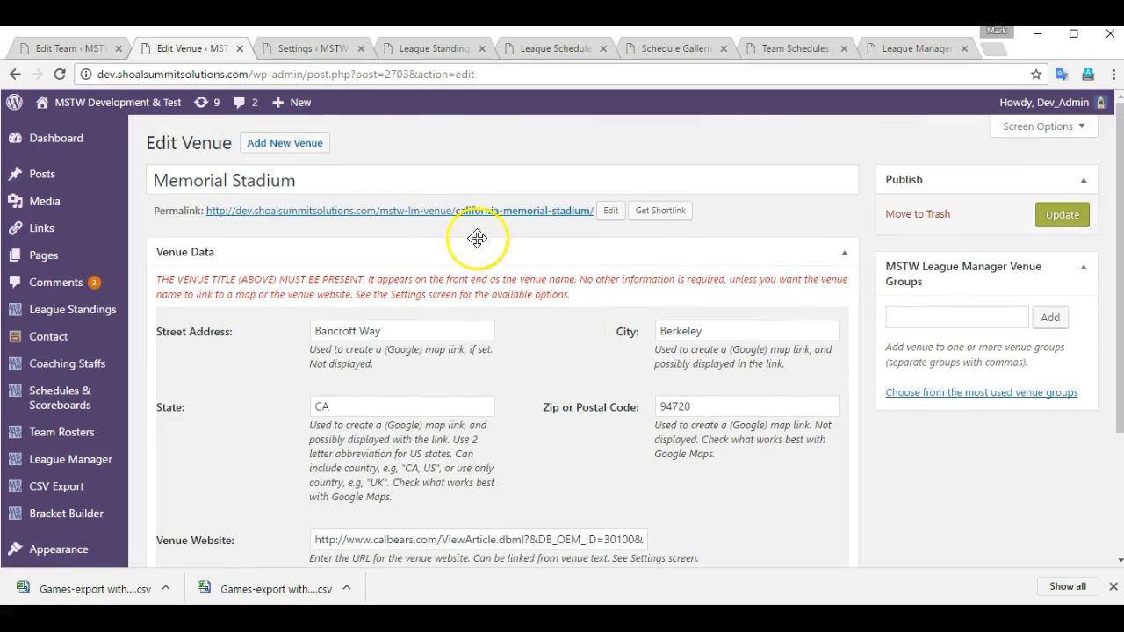
{"action": "left_click_drag", "start_coordinate": [317, 180], "coordinate": [155, 182]}
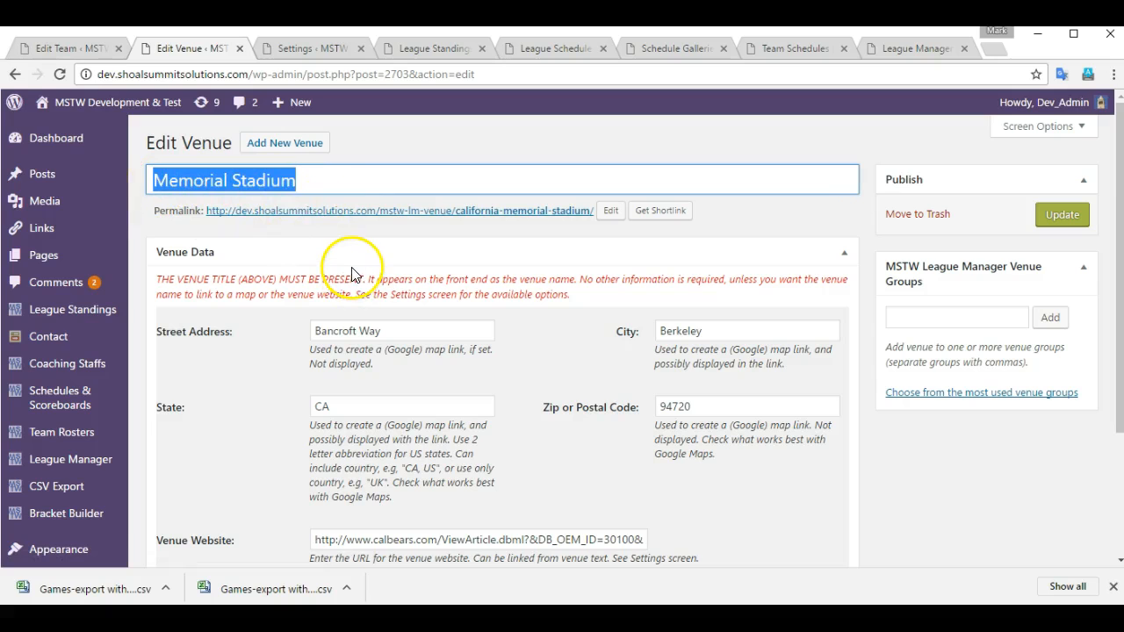
{"action": "left_click_drag", "start_coordinate": [314, 181], "coordinate": [132, 180]}
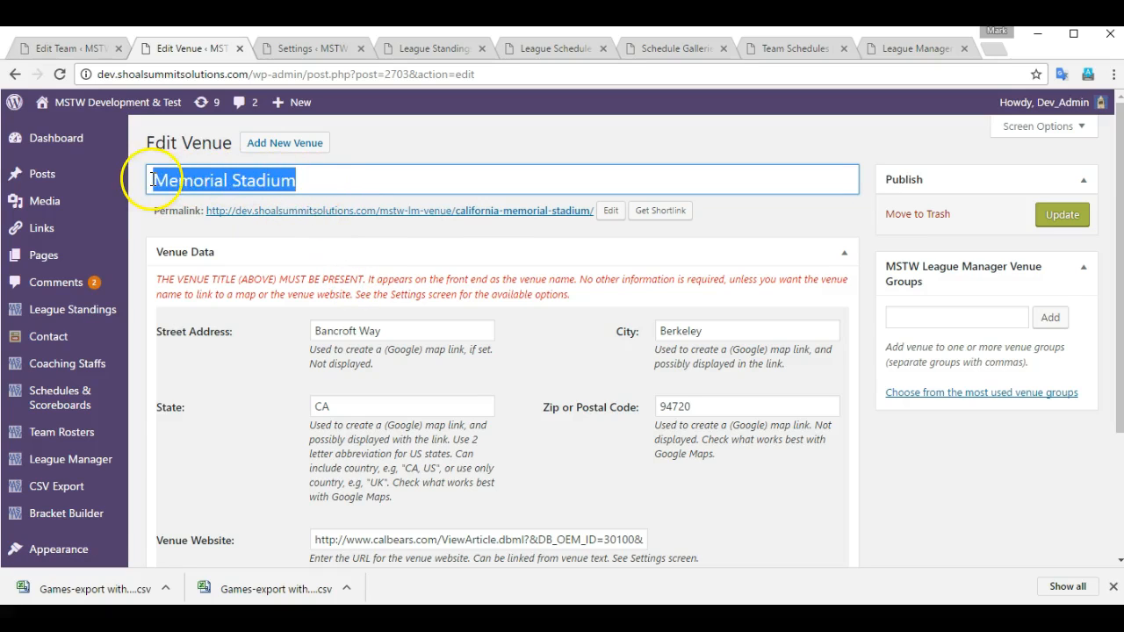
{"action": "left_click", "coordinate": [283, 249]}
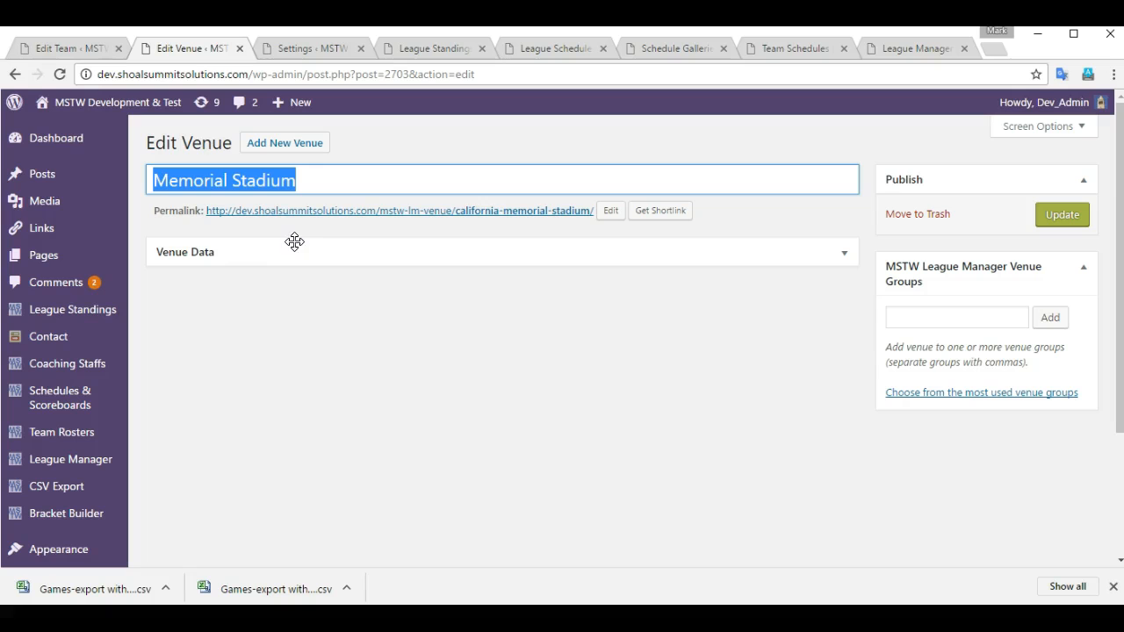
{"action": "left_click", "coordinate": [841, 253]}
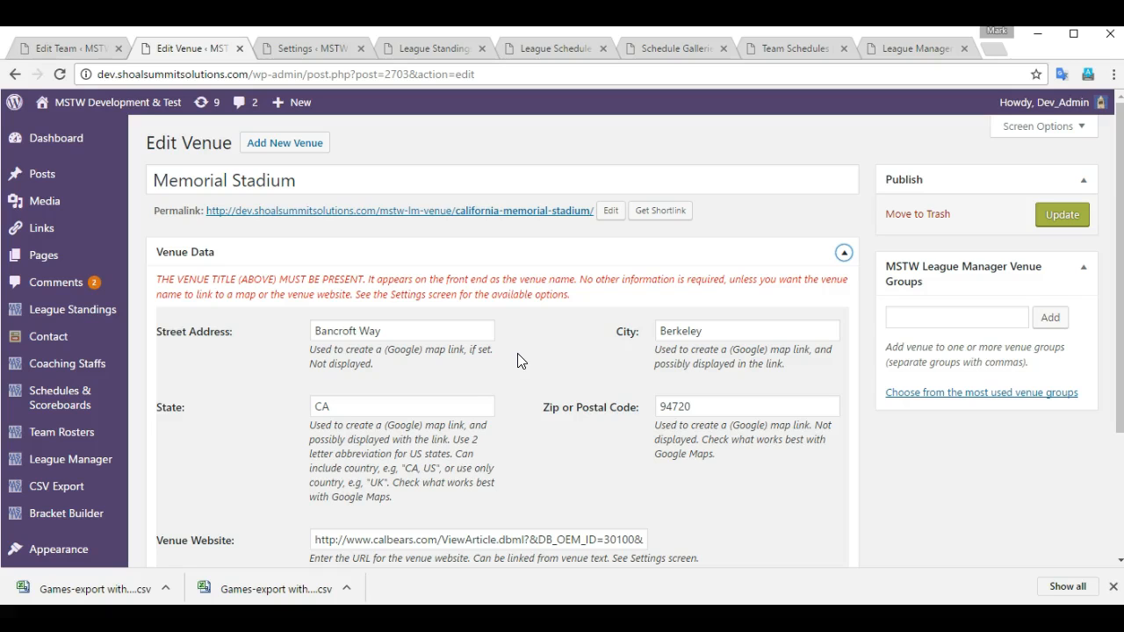
{"action": "scroll", "coordinate": [549, 386], "scroll_direction": "down", "scroll_amount": 2}
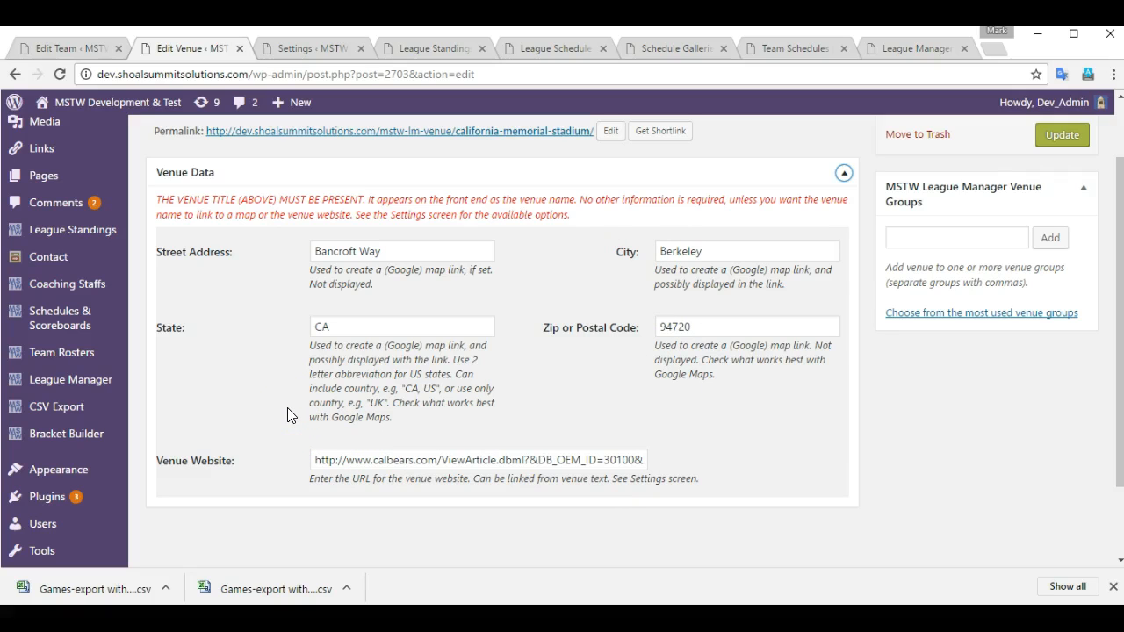
- Go to the league's teams list, sort it by title and reopen the California Golden Bears team for editing
{"action": "mouse_move", "coordinate": [79, 380]}
{"action": "left_click", "coordinate": [158, 397]}
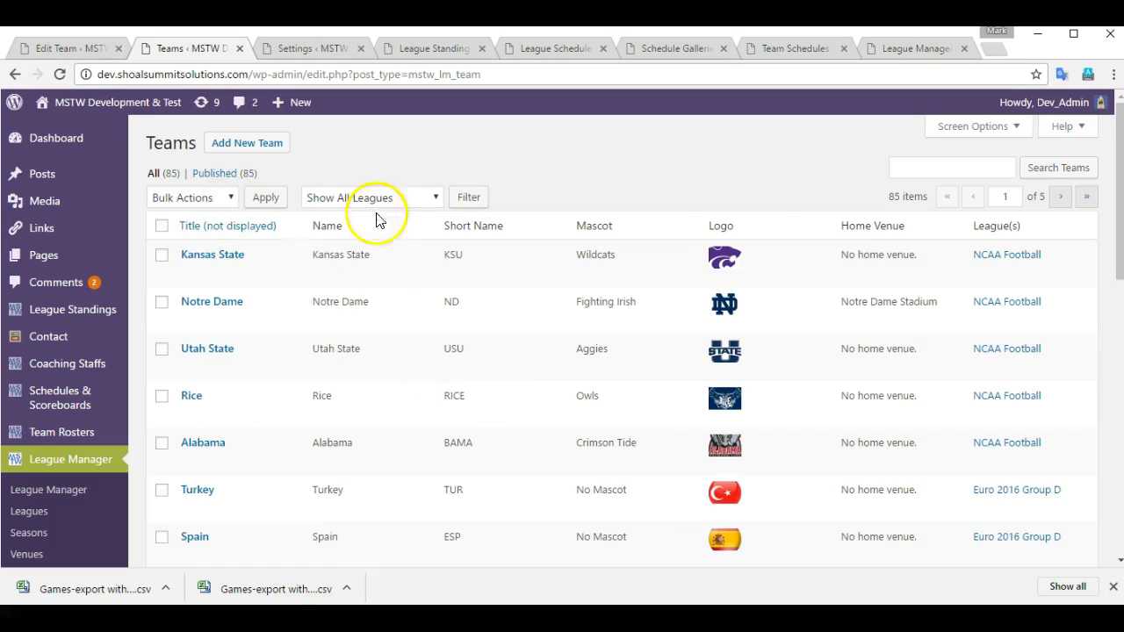
{"action": "left_click", "coordinate": [281, 227]}
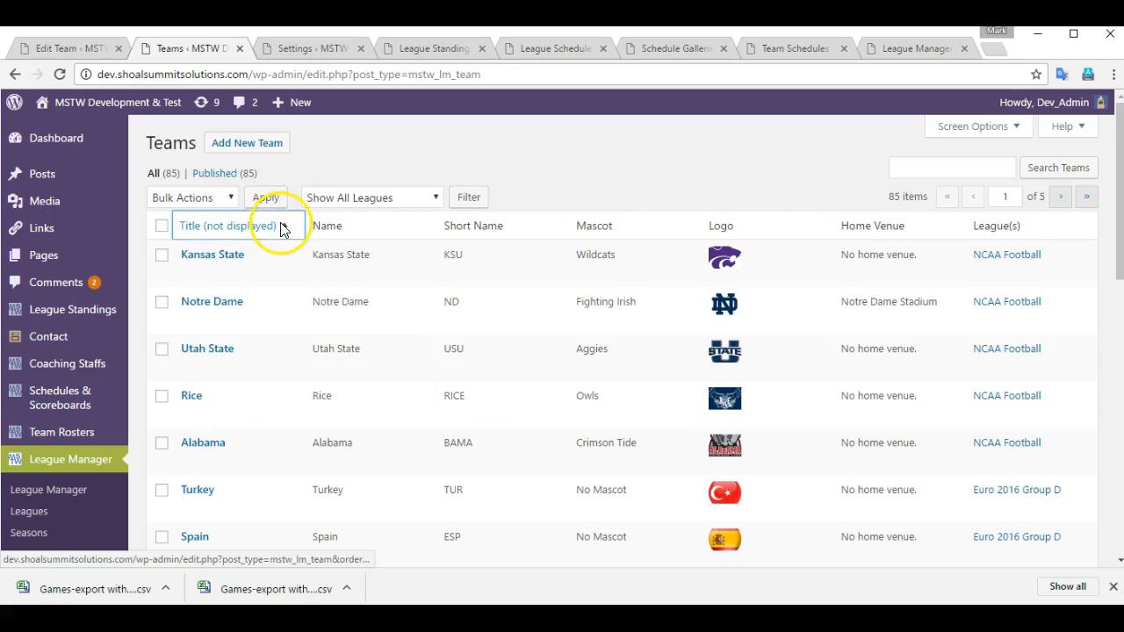
{"action": "scroll", "coordinate": [289, 422], "scroll_direction": "down", "scroll_amount": 4}
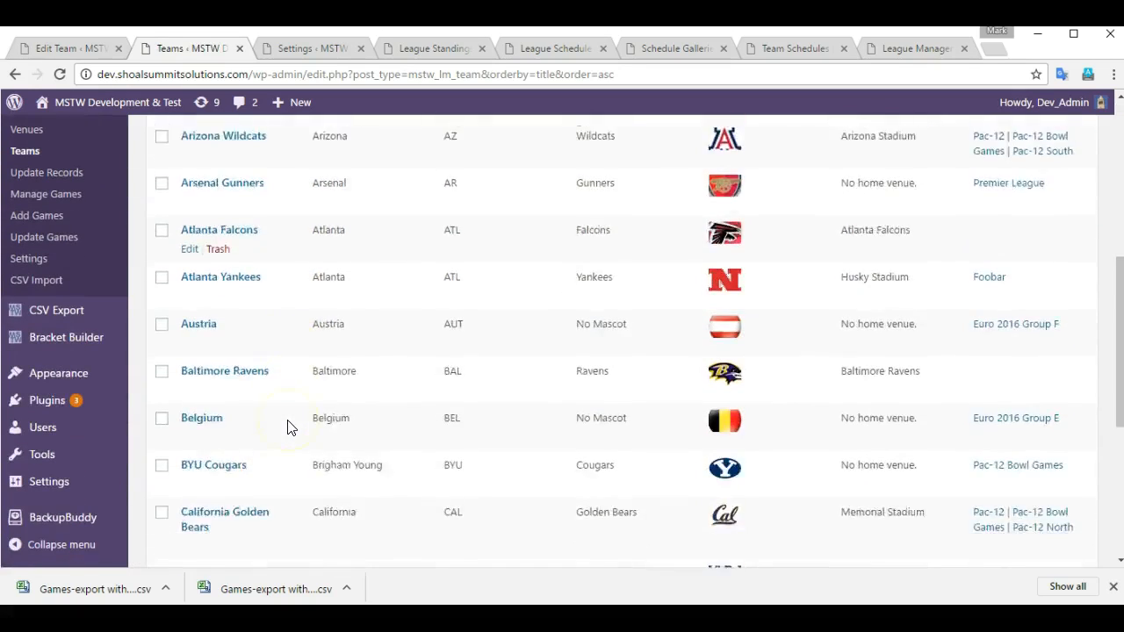
{"action": "scroll", "coordinate": [289, 425], "scroll_direction": "down", "scroll_amount": 2}
{"action": "left_click", "coordinate": [189, 419]}
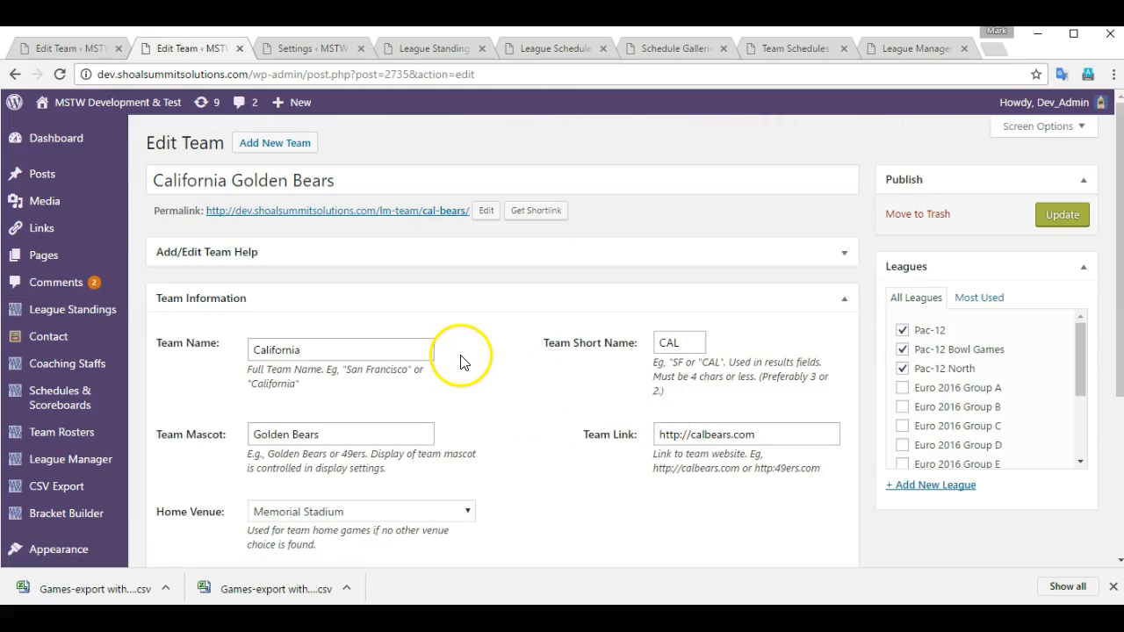
- Choose Memorial Stadium as the California Golden Bears' home venue from the list of available venues
{"action": "scroll", "coordinate": [512, 437], "scroll_direction": "down", "scroll_amount": 2}
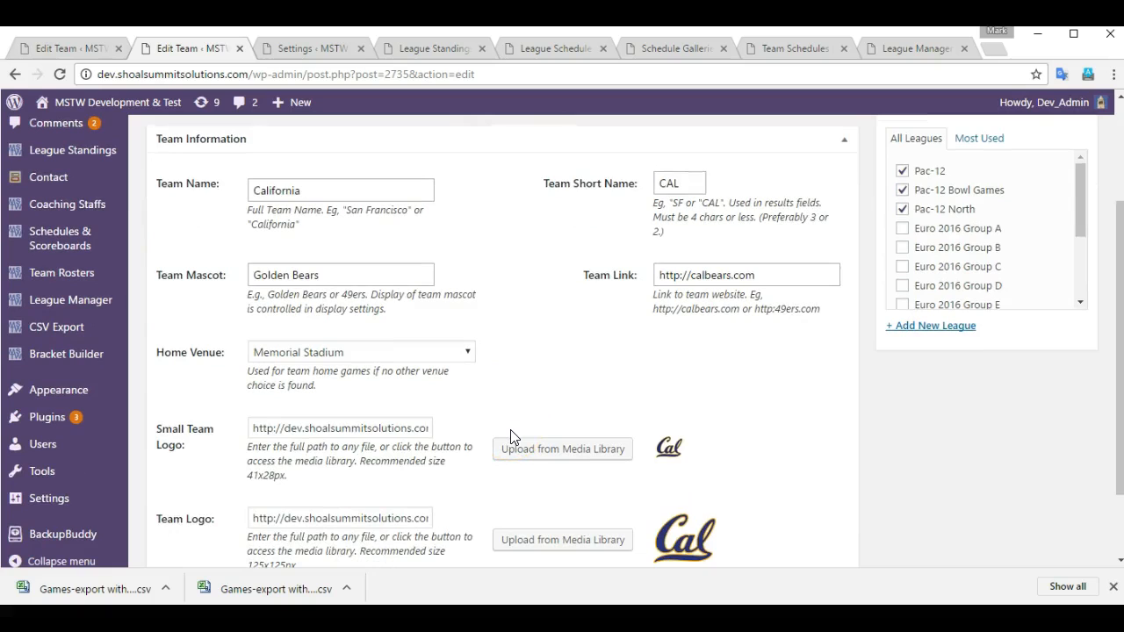
{"action": "left_click", "coordinate": [534, 414]}
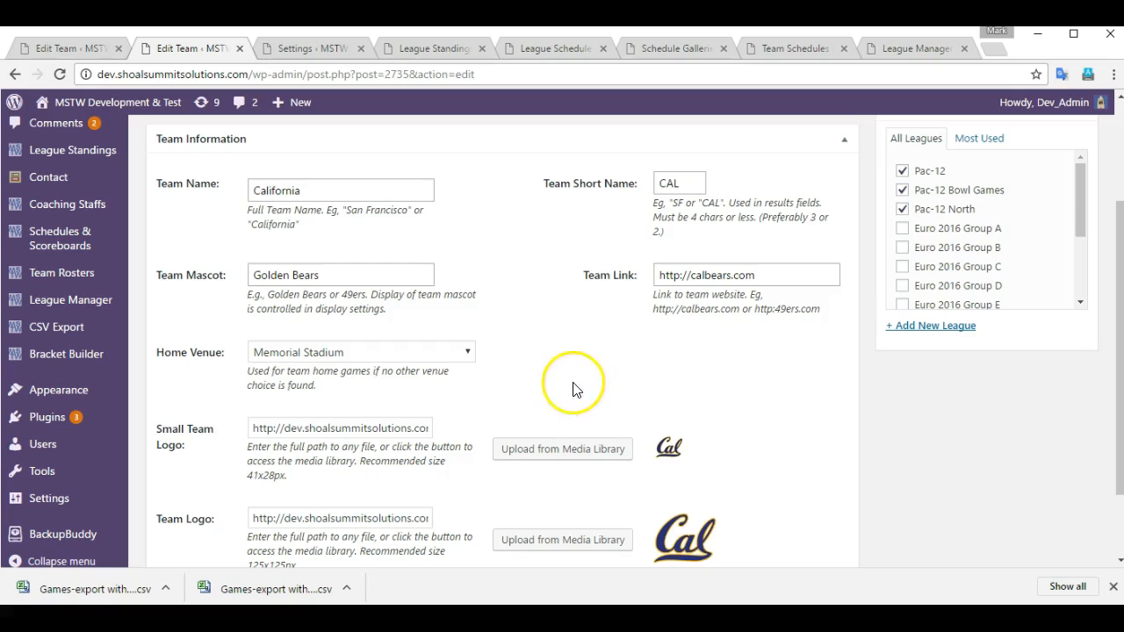
{"action": "scroll", "coordinate": [577, 384], "scroll_direction": "down", "scroll_amount": 1}
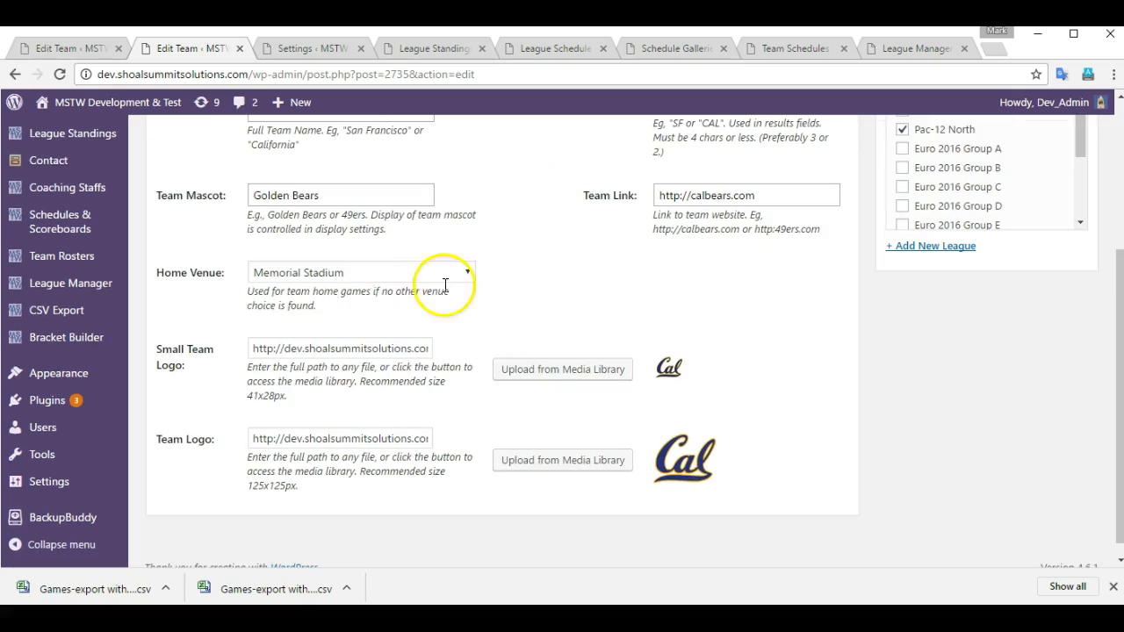
{"action": "left_click", "coordinate": [469, 272]}
{"action": "left_click_drag", "start_coordinate": [471, 359], "coordinate": [452, 413]}
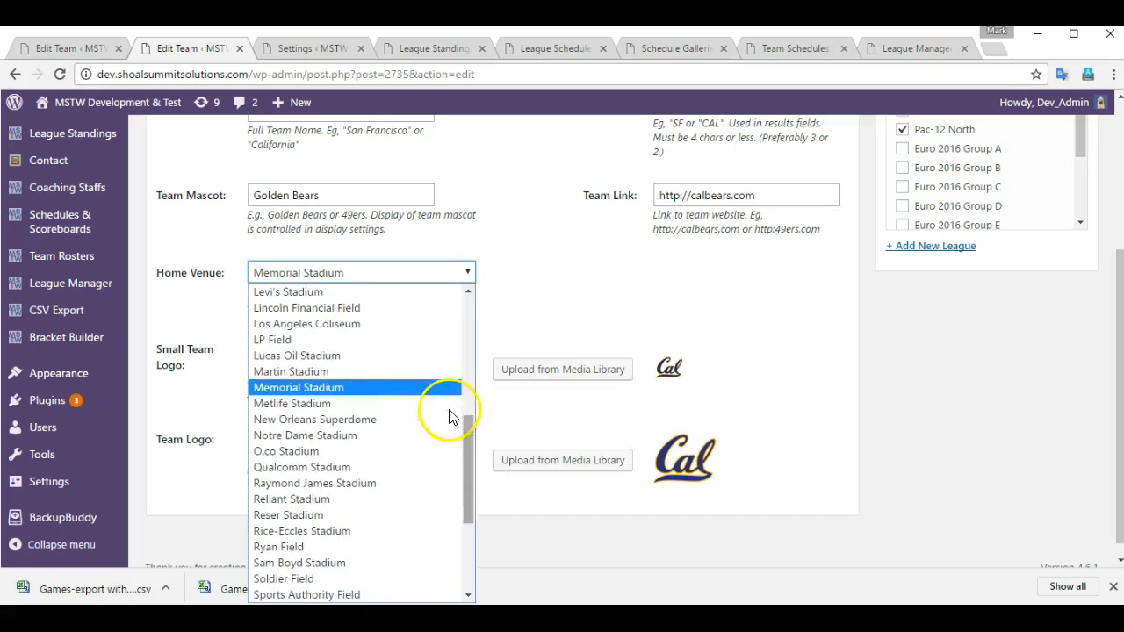
{"action": "left_click", "coordinate": [400, 387]}
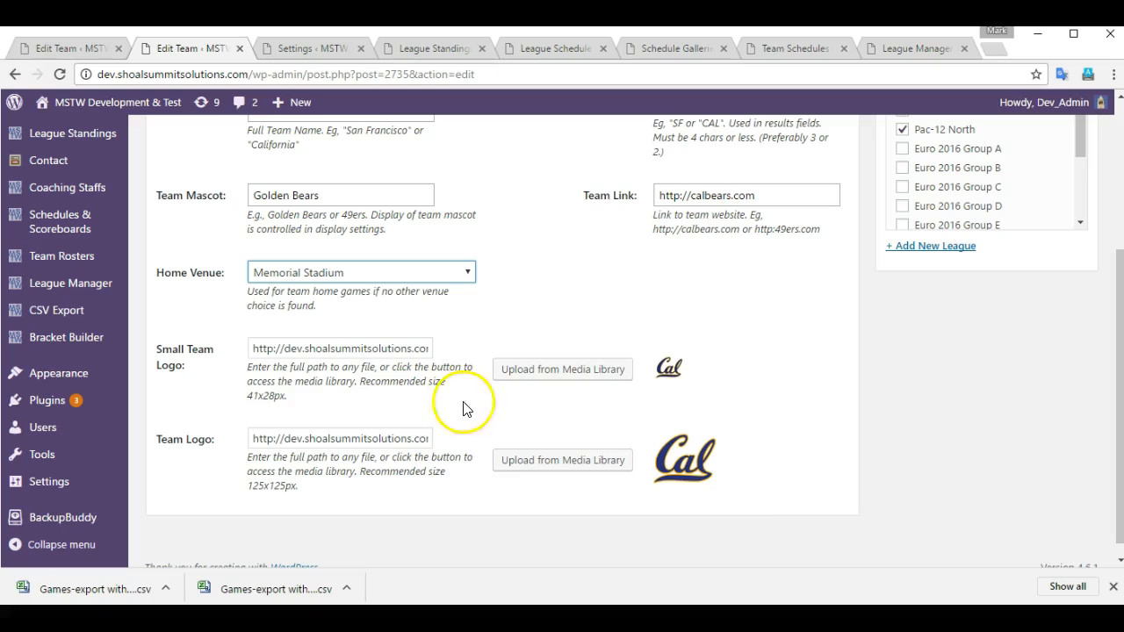
{"action": "left_click", "coordinate": [755, 501]}
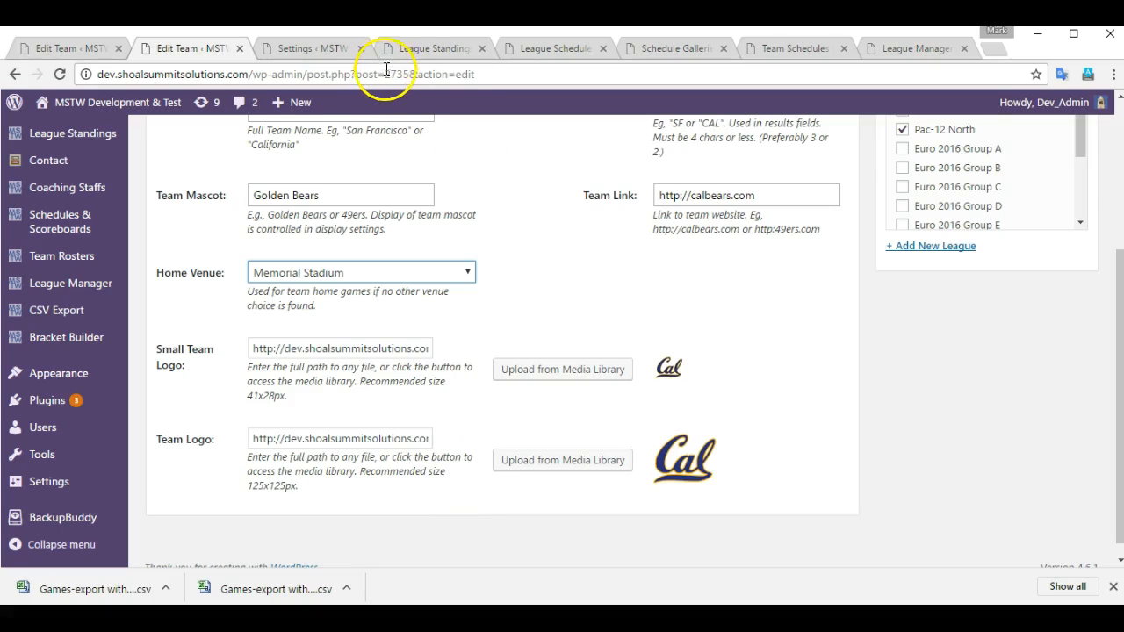
- View the 2016 Pac-12 Football league standings page, and close it to show the league schedule tables page
{"action": "left_click", "coordinate": [422, 49]}
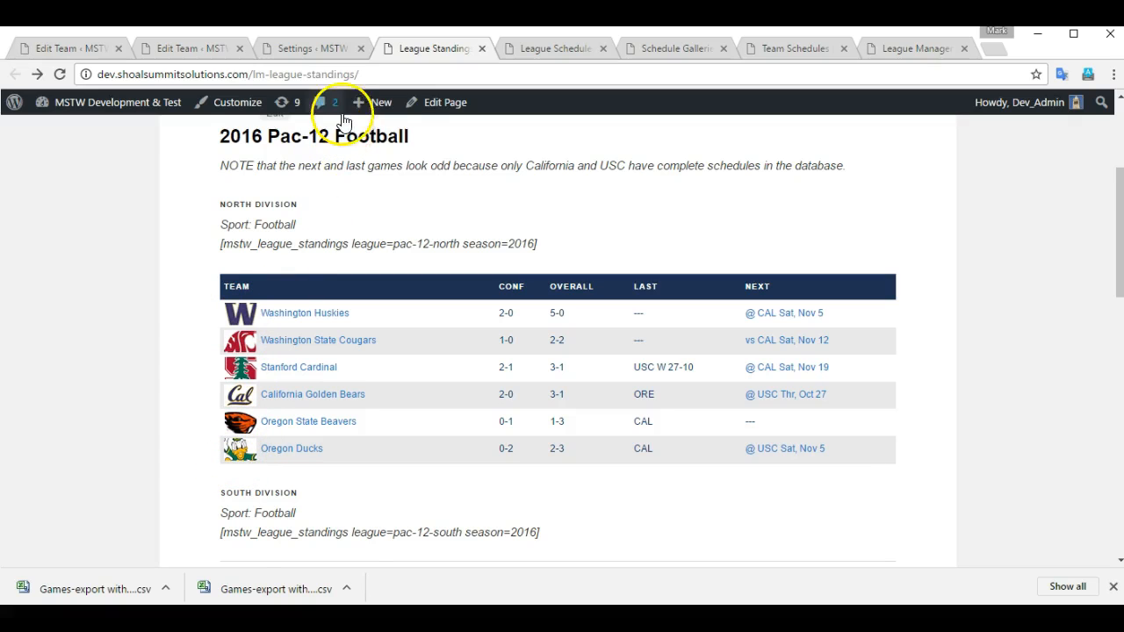
{"action": "left_click", "coordinate": [482, 49]}
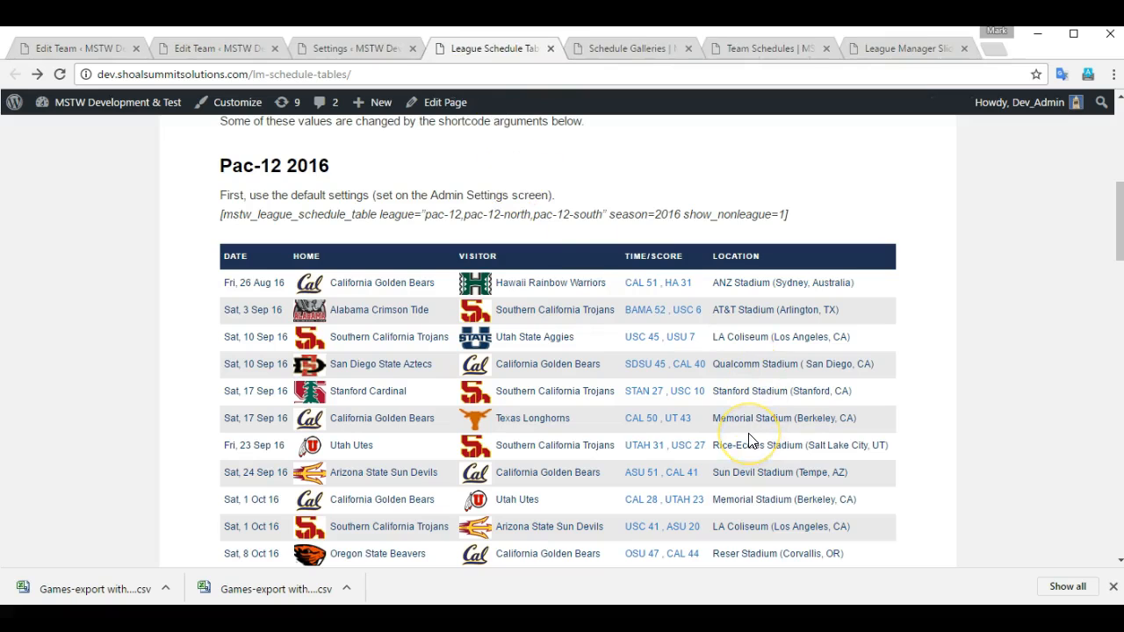
- Look over the Pac-12 2016 league schedule table and the game listings on the Schedule Galleries page
{"action": "scroll", "coordinate": [749, 439], "scroll_direction": "down", "scroll_amount": 1}
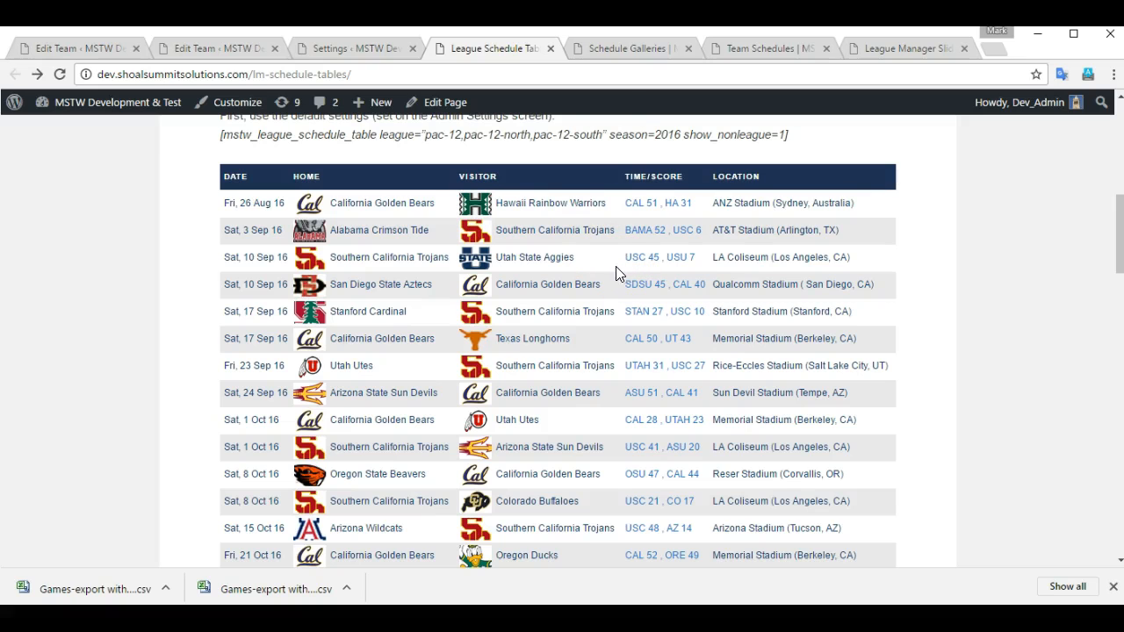
{"action": "left_click", "coordinate": [617, 52]}
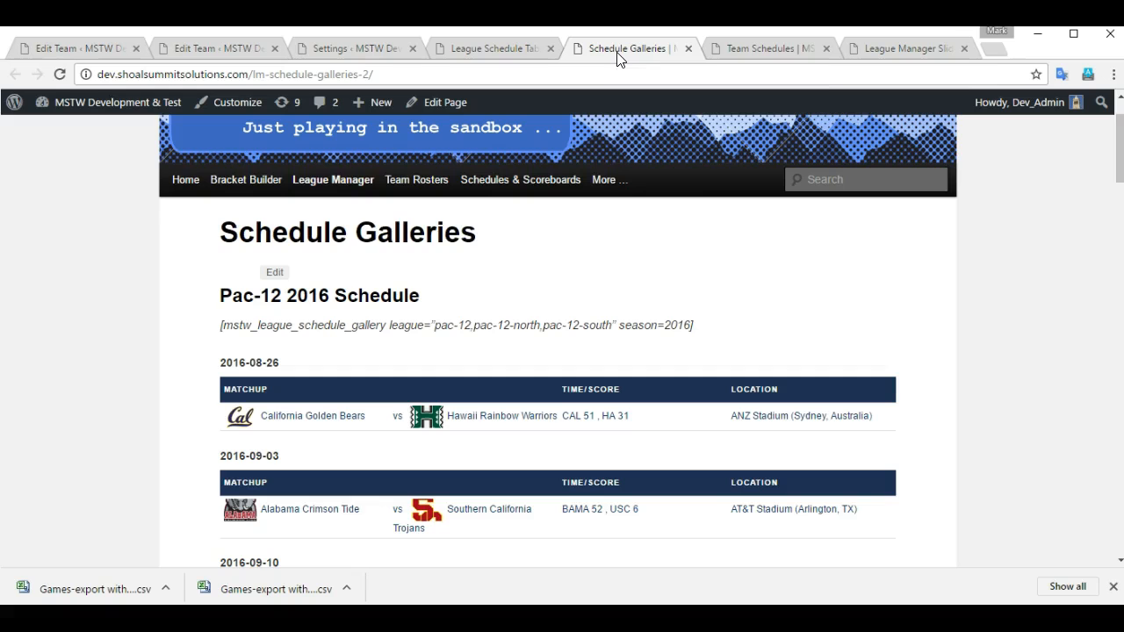
{"action": "mouse_move", "coordinate": [519, 178]}
{"action": "scroll", "coordinate": [521, 249], "scroll_direction": "down", "scroll_amount": 2}
{"action": "scroll", "coordinate": [554, 367], "scroll_direction": "down", "scroll_amount": 5}
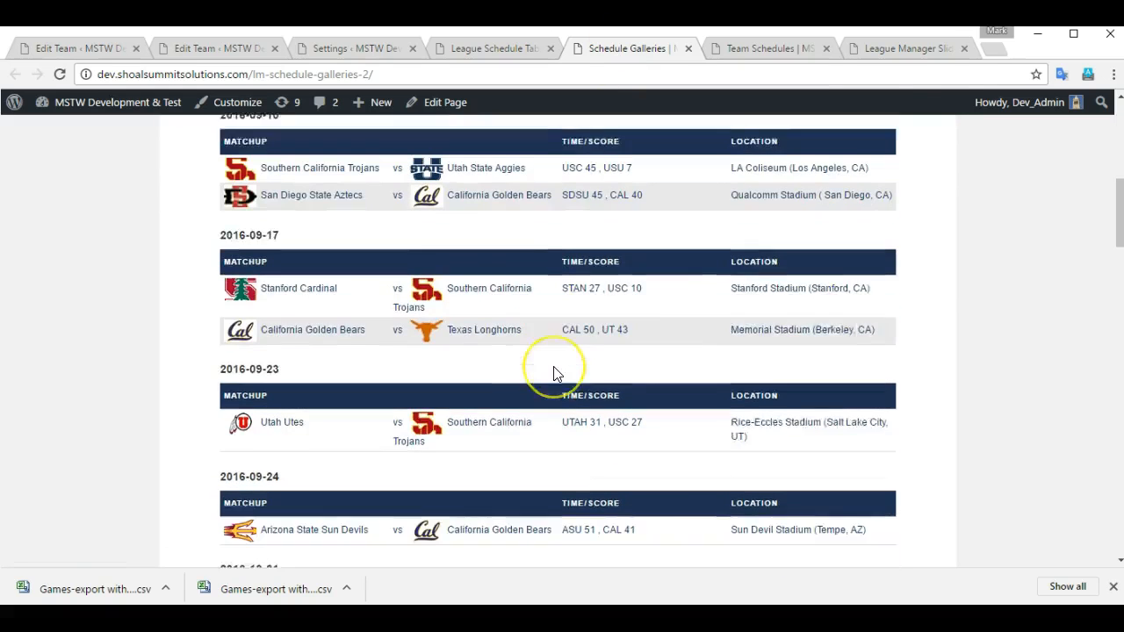
{"action": "scroll", "coordinate": [553, 371], "scroll_direction": "up", "scroll_amount": 4}
- View the Team Schedules page with the California Golden Bears and Southern California Trojans 2016 football schedules
{"action": "left_click", "coordinate": [748, 49]}
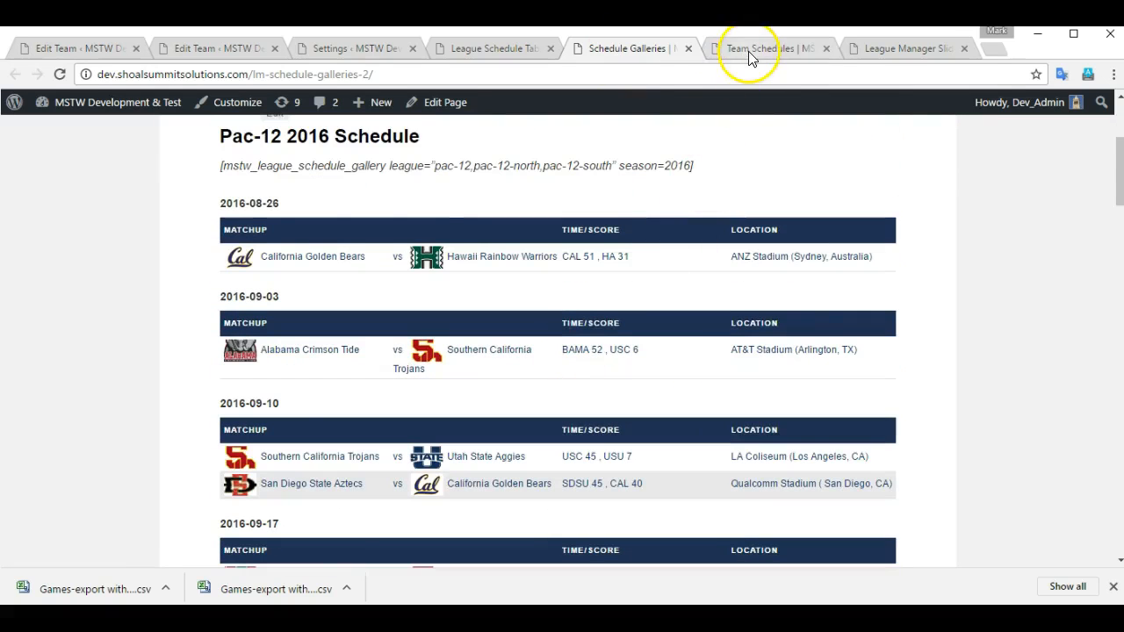
{"action": "scroll", "coordinate": [536, 395], "scroll_direction": "down", "scroll_amount": 4}
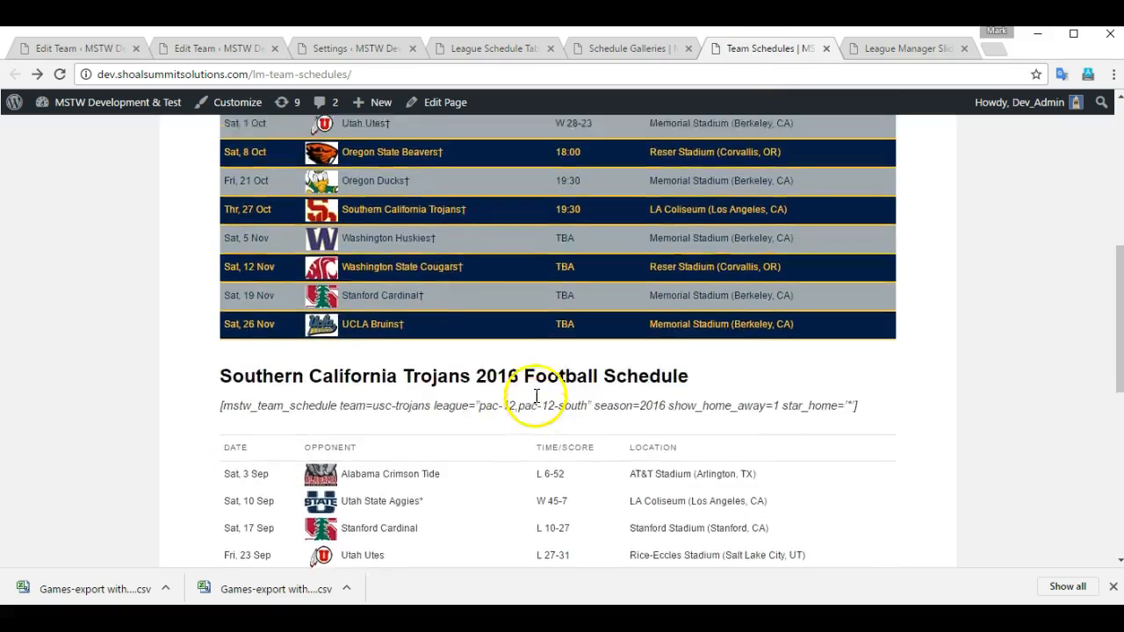
{"action": "scroll", "coordinate": [535, 395], "scroll_direction": "up", "scroll_amount": 4}
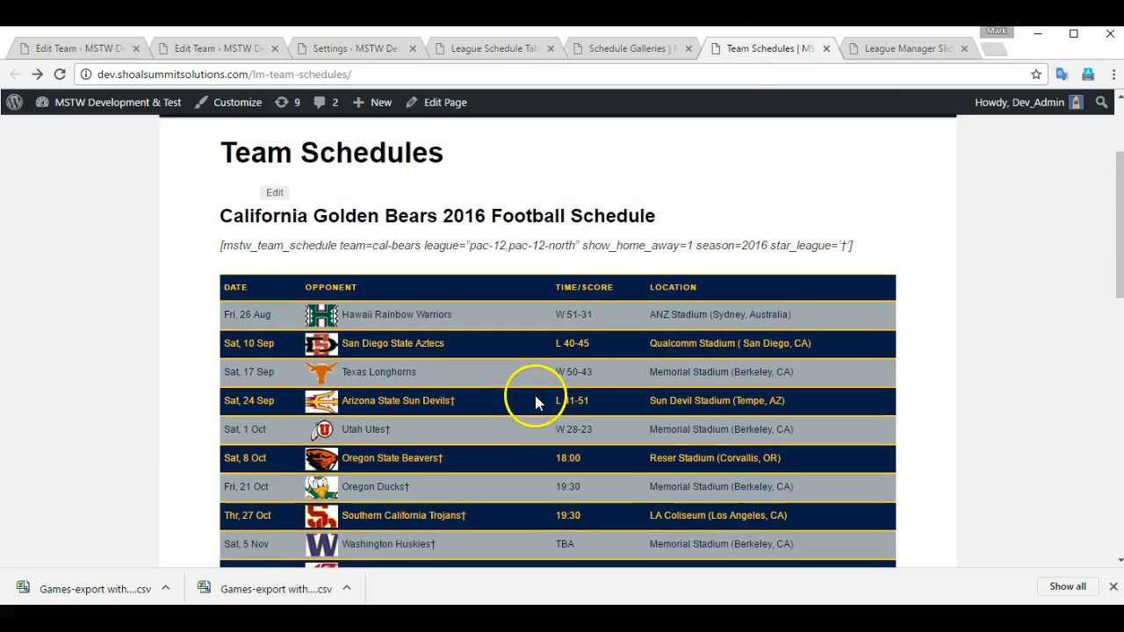
- Examine the schedule ticker and the League Slider on the League Manager sliders and tickers page
{"action": "left_click", "coordinate": [907, 53]}
{"action": "scroll", "coordinate": [609, 245], "scroll_direction": "down", "scroll_amount": 3}
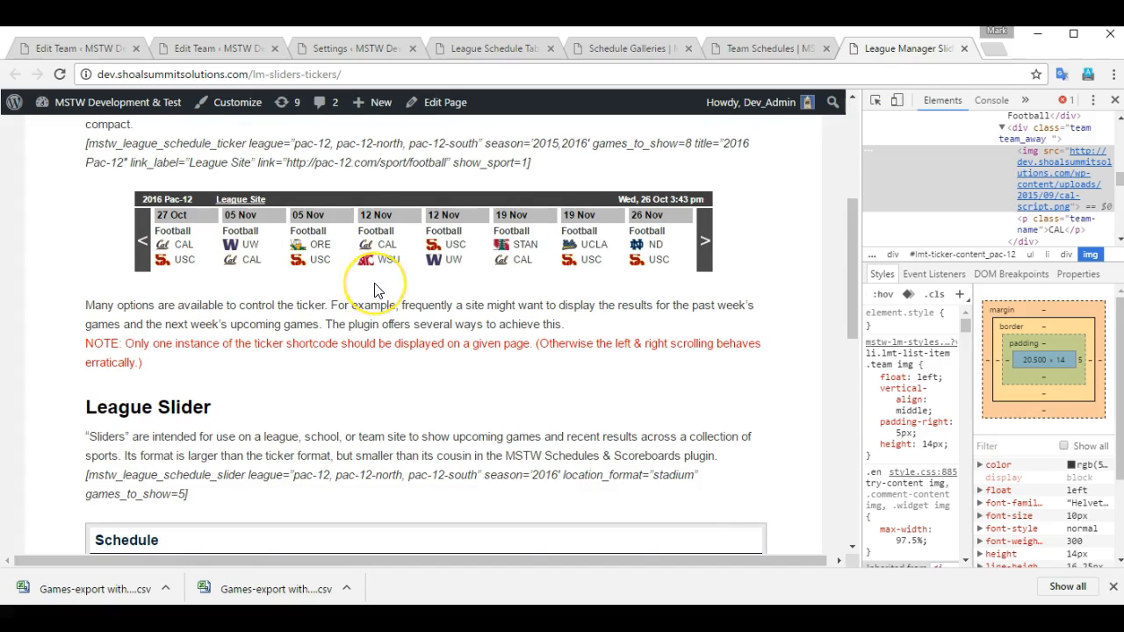
{"action": "scroll", "coordinate": [374, 285], "scroll_direction": "down", "scroll_amount": 1}
{"action": "scroll", "coordinate": [374, 283], "scroll_direction": "down", "scroll_amount": 3}
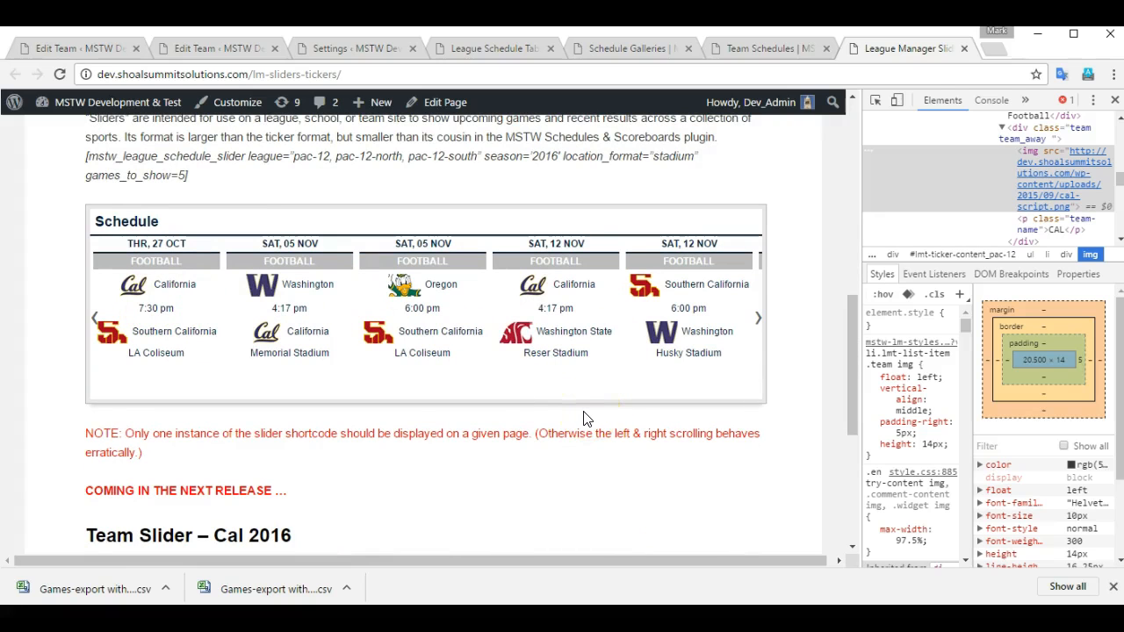
{"action": "scroll", "coordinate": [587, 419], "scroll_direction": "up", "scroll_amount": 3}
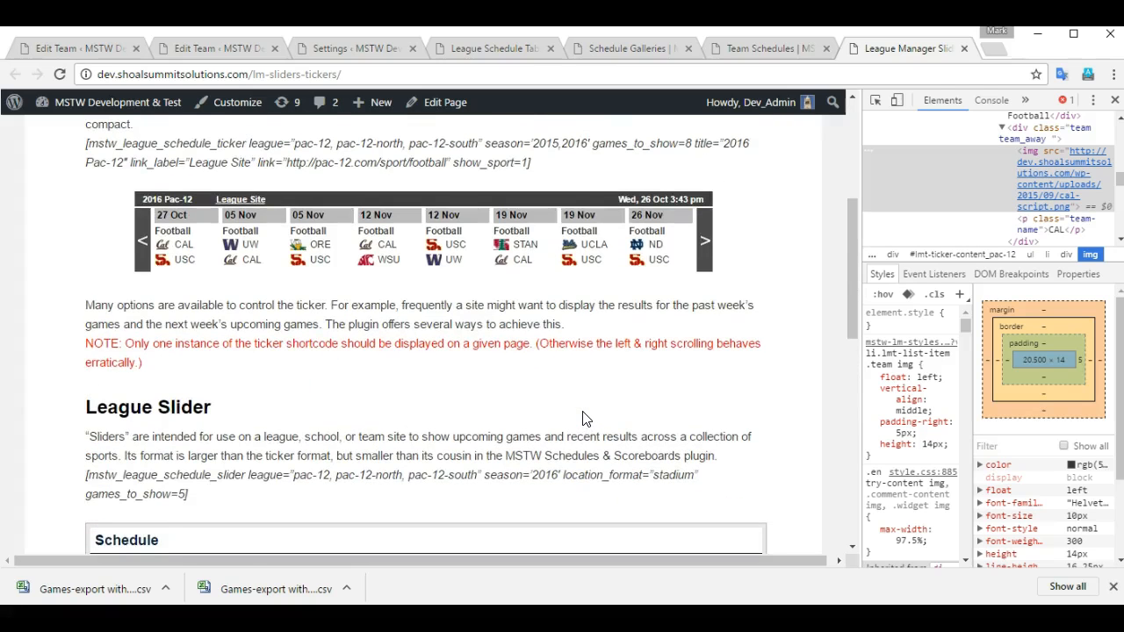
{"action": "left_click", "coordinate": [703, 241]}
- From the league schedule table, view the page of the 26 August 2016 California–Hawaii game, and return to the table
{"action": "left_click", "coordinate": [209, 45]}
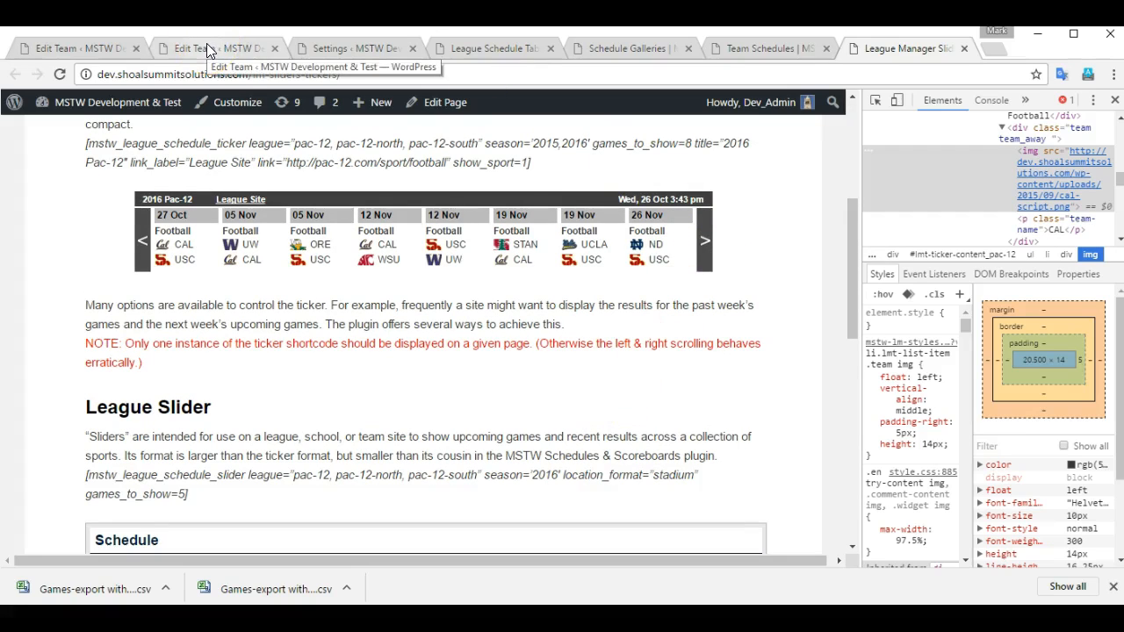
{"action": "left_click", "coordinate": [571, 54]}
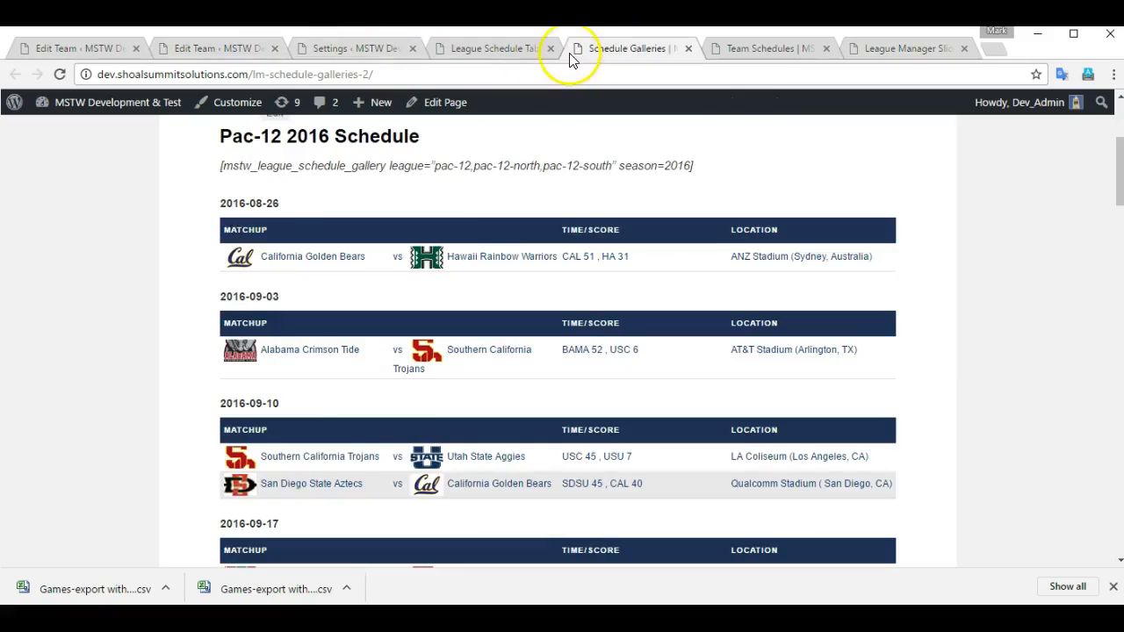
{"action": "left_click", "coordinate": [500, 51]}
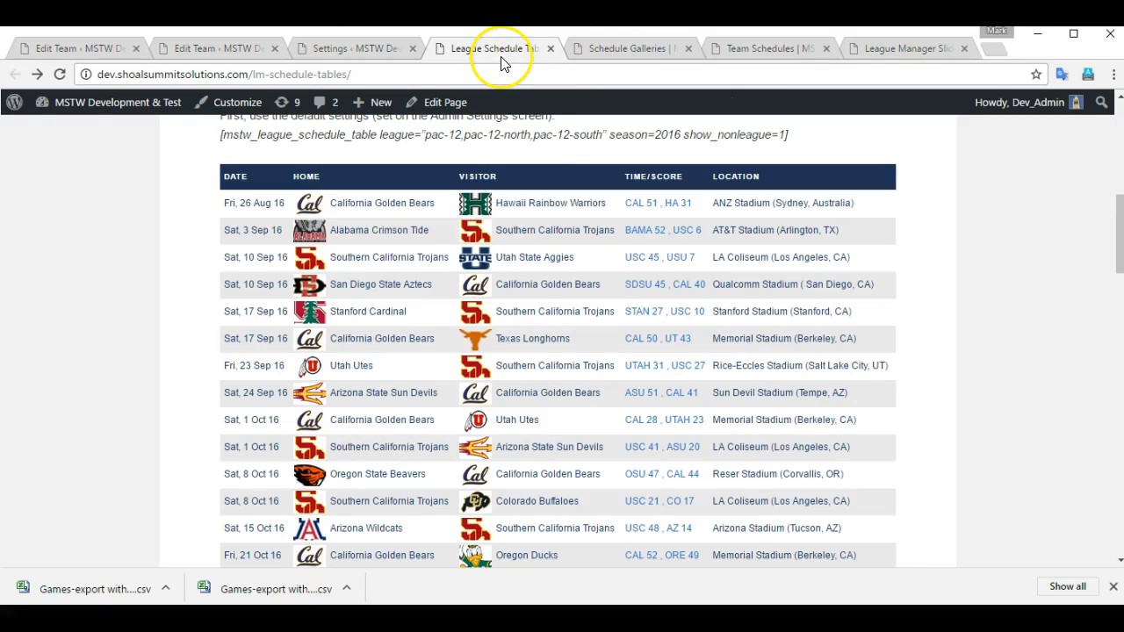
{"action": "left_click", "coordinate": [657, 214]}
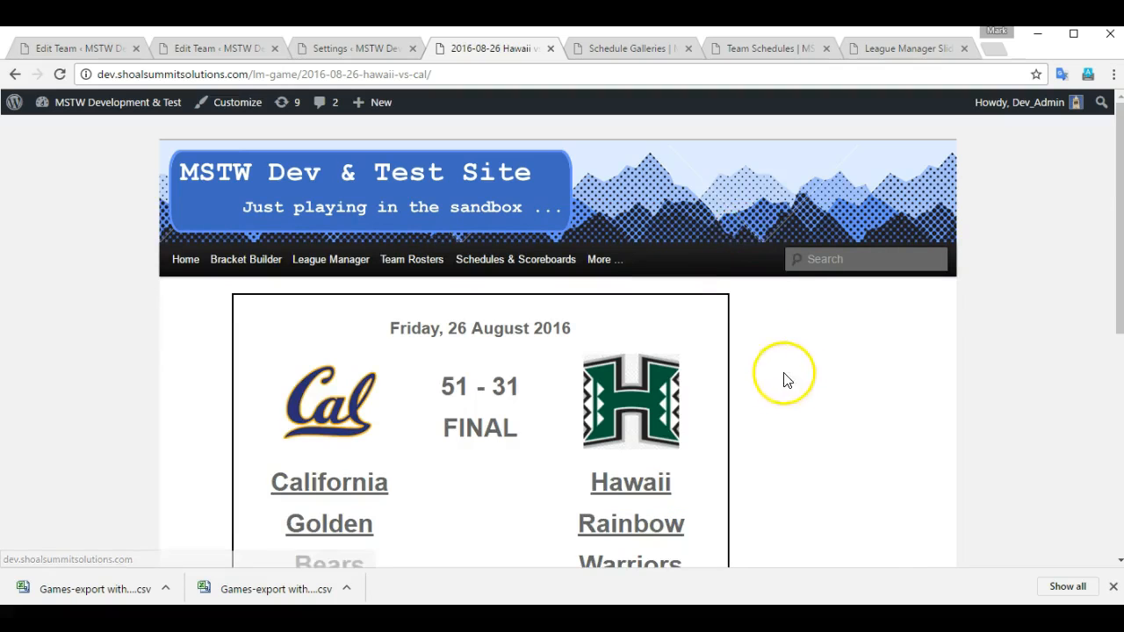
{"action": "scroll", "coordinate": [843, 390], "scroll_direction": "down", "scroll_amount": 1}
{"action": "scroll", "coordinate": [852, 397], "scroll_direction": "down", "scroll_amount": 3}
{"action": "scroll", "coordinate": [852, 396], "scroll_direction": "up", "scroll_amount": 2}
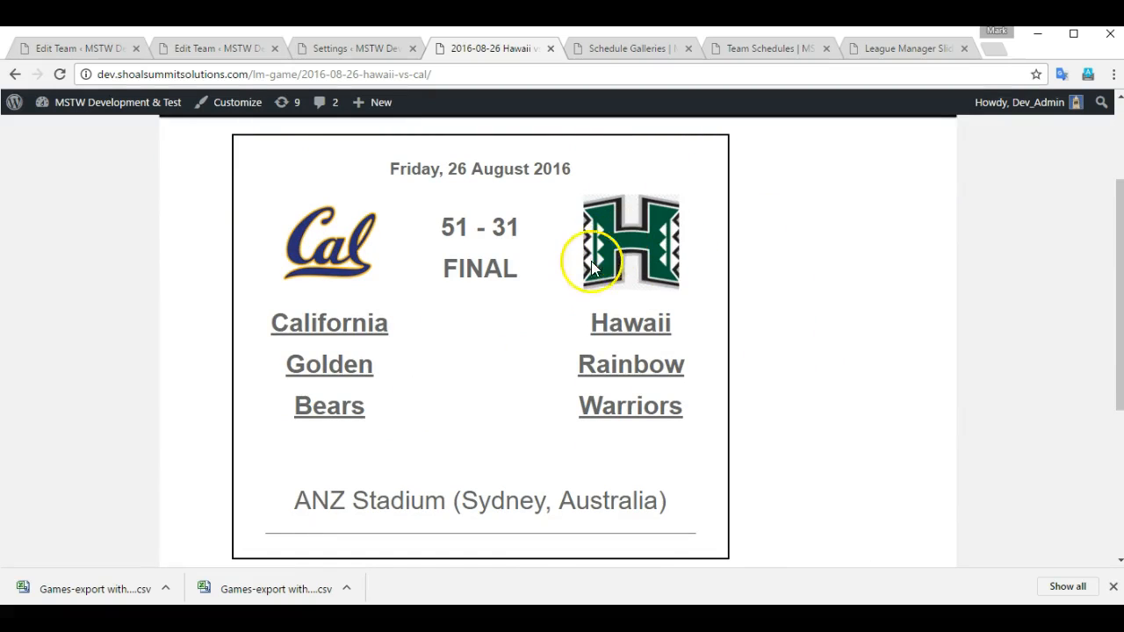
{"action": "left_click", "coordinate": [15, 75]}
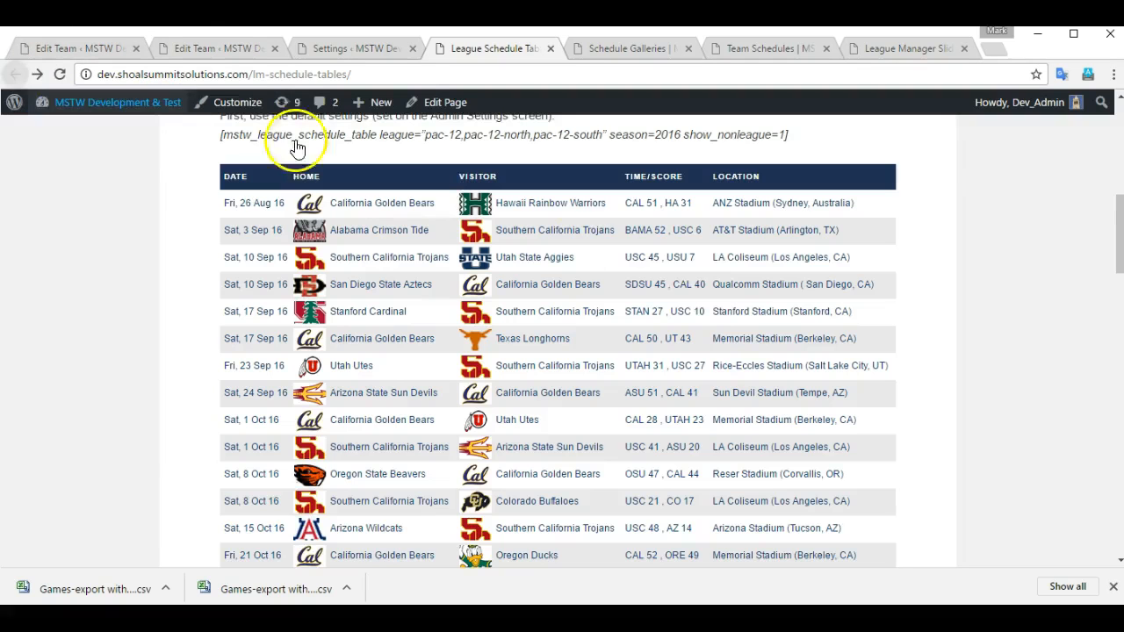
- Review the games in the Pac-12 2016 schedule table, revisit the gallery and team schedule pages, and open the football schedule settings
{"action": "scroll", "coordinate": [728, 364], "scroll_direction": "down", "scroll_amount": 3}
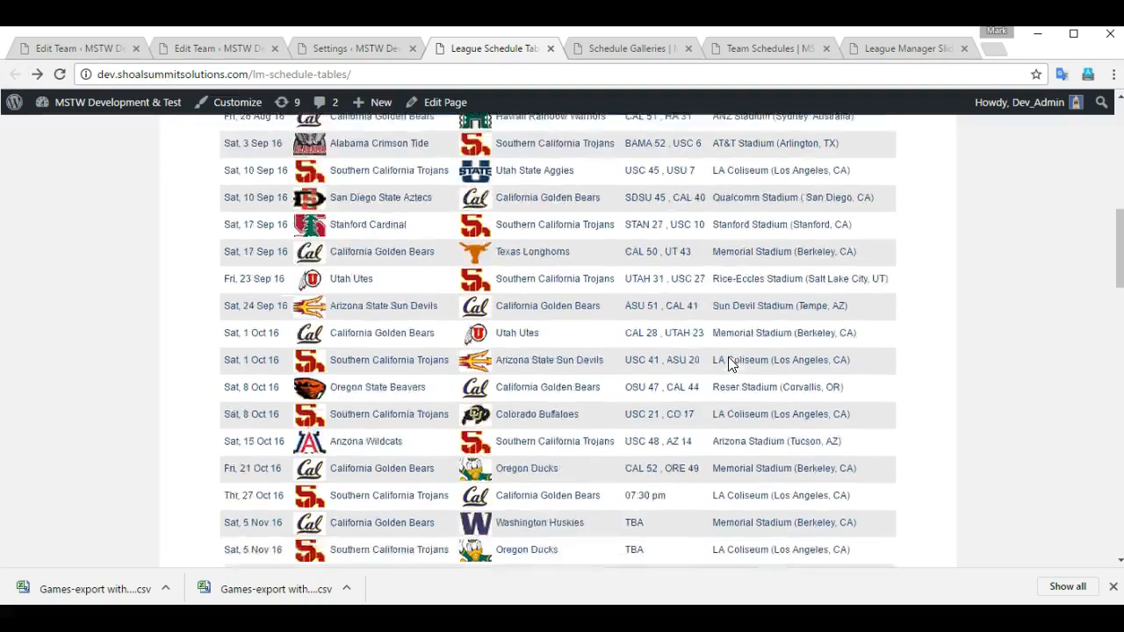
{"action": "scroll", "coordinate": [716, 360], "scroll_direction": "down", "scroll_amount": 1}
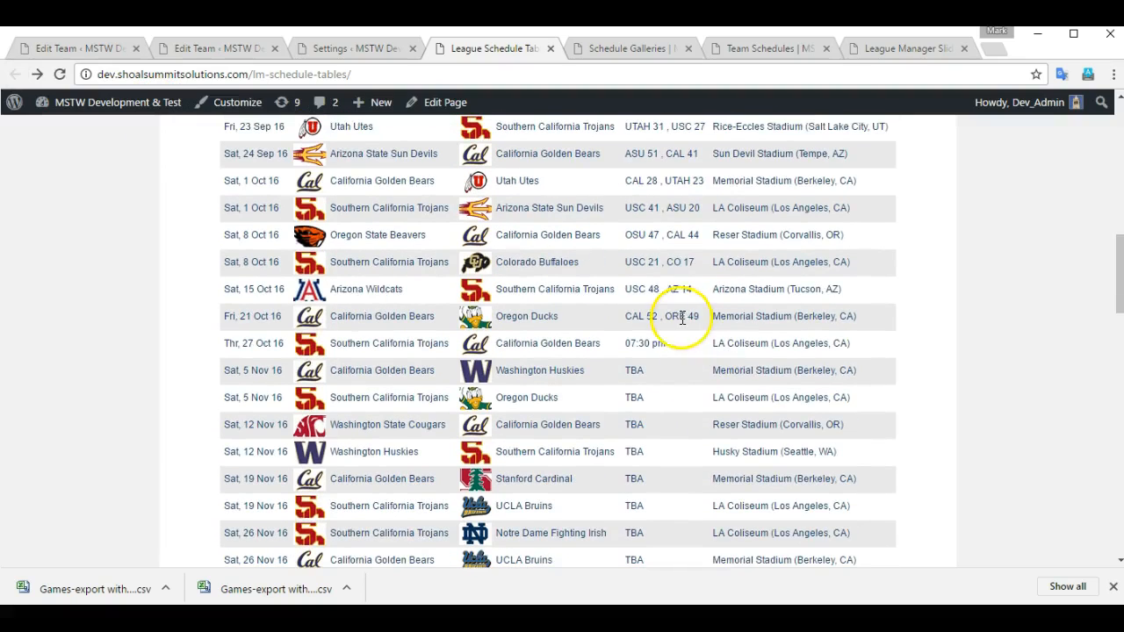
{"action": "scroll", "coordinate": [676, 357], "scroll_direction": "up", "scroll_amount": 4}
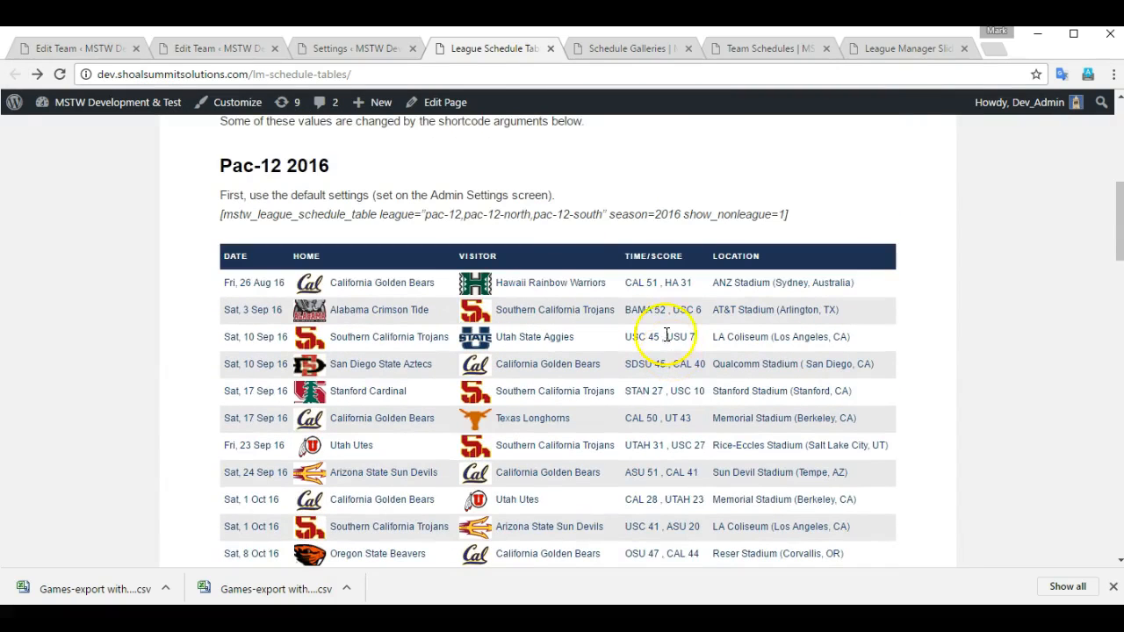
{"action": "left_click", "coordinate": [628, 54]}
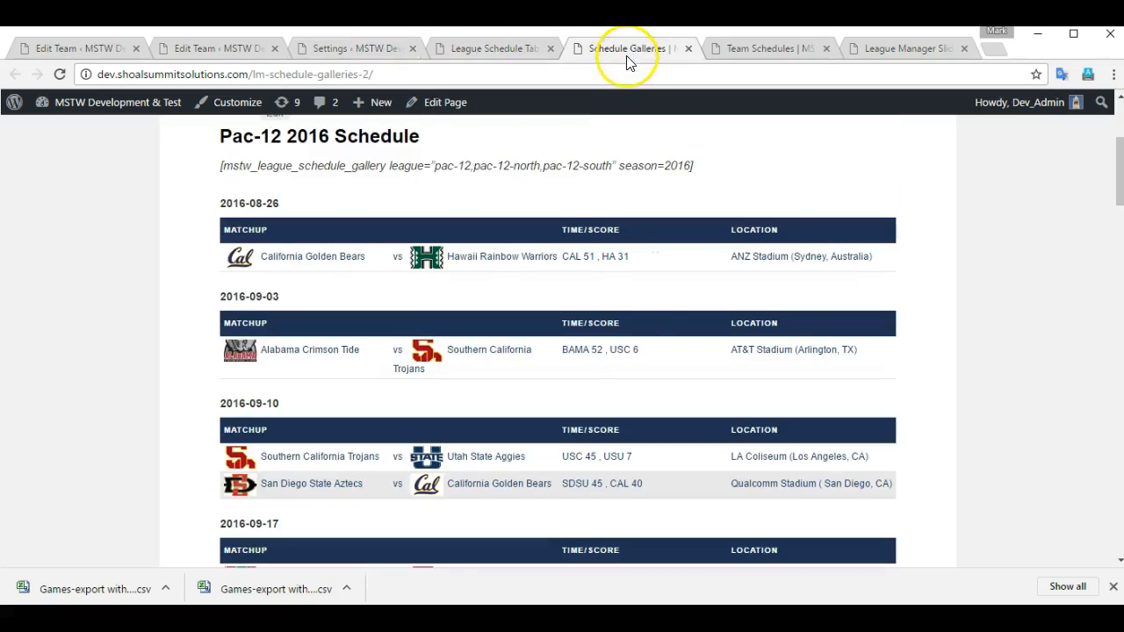
{"action": "left_click", "coordinate": [745, 50]}
{"action": "left_click", "coordinate": [509, 47]}
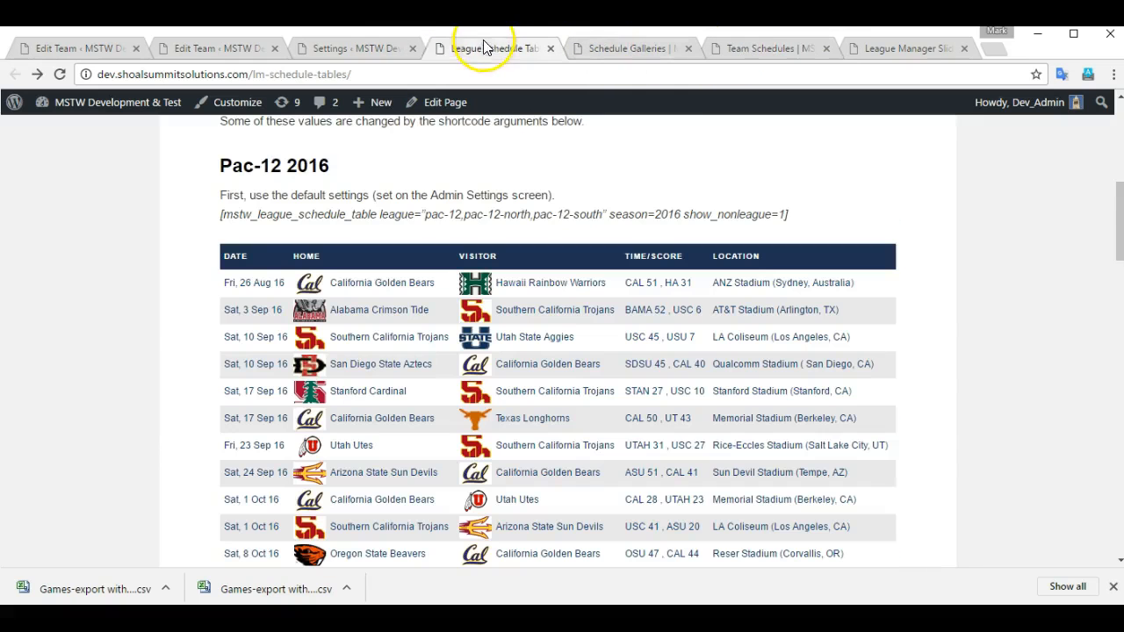
{"action": "left_click", "coordinate": [375, 49]}
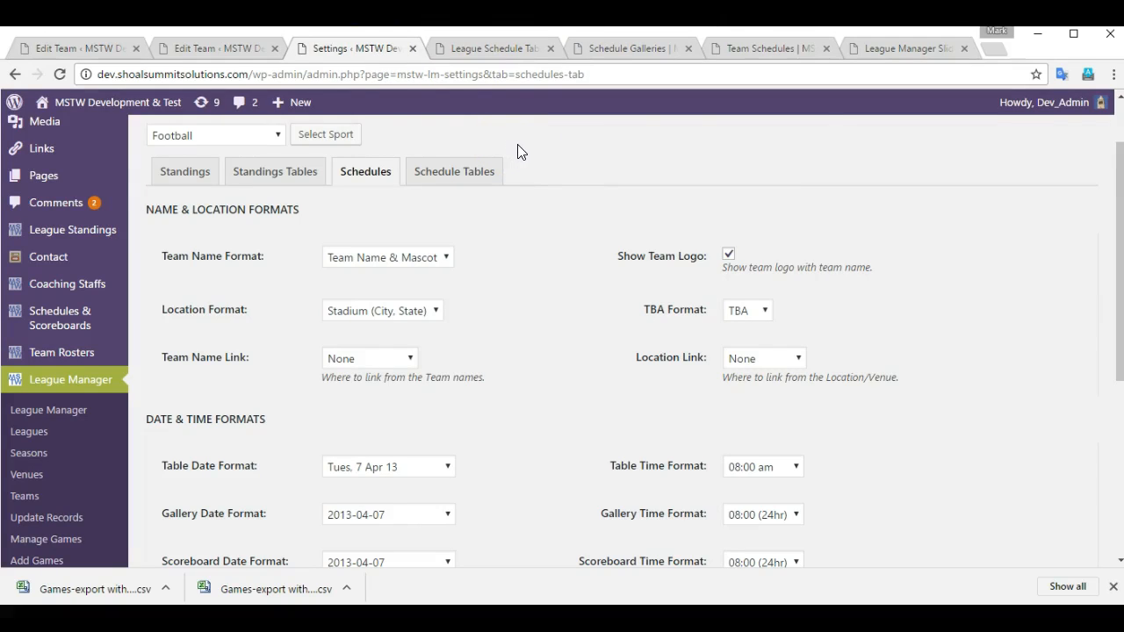
- Upload cal-bear.png to the media library and insert it as the California Golden Bears' small team logo
{"action": "left_click", "coordinate": [184, 48]}
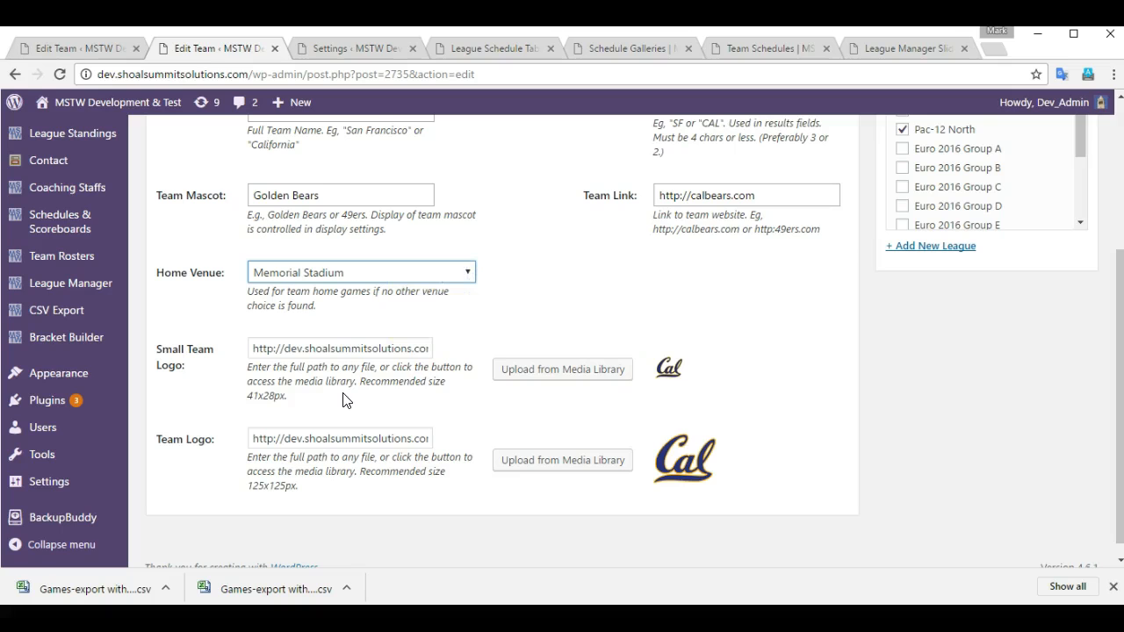
{"action": "left_click", "coordinate": [553, 369]}
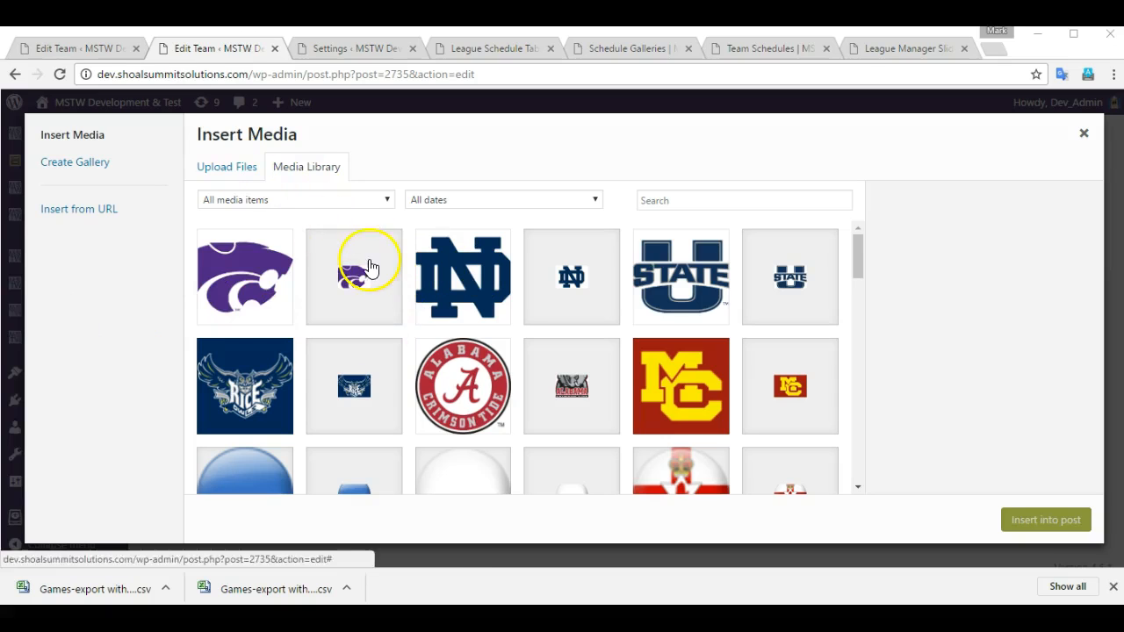
{"action": "left_click", "coordinate": [206, 174]}
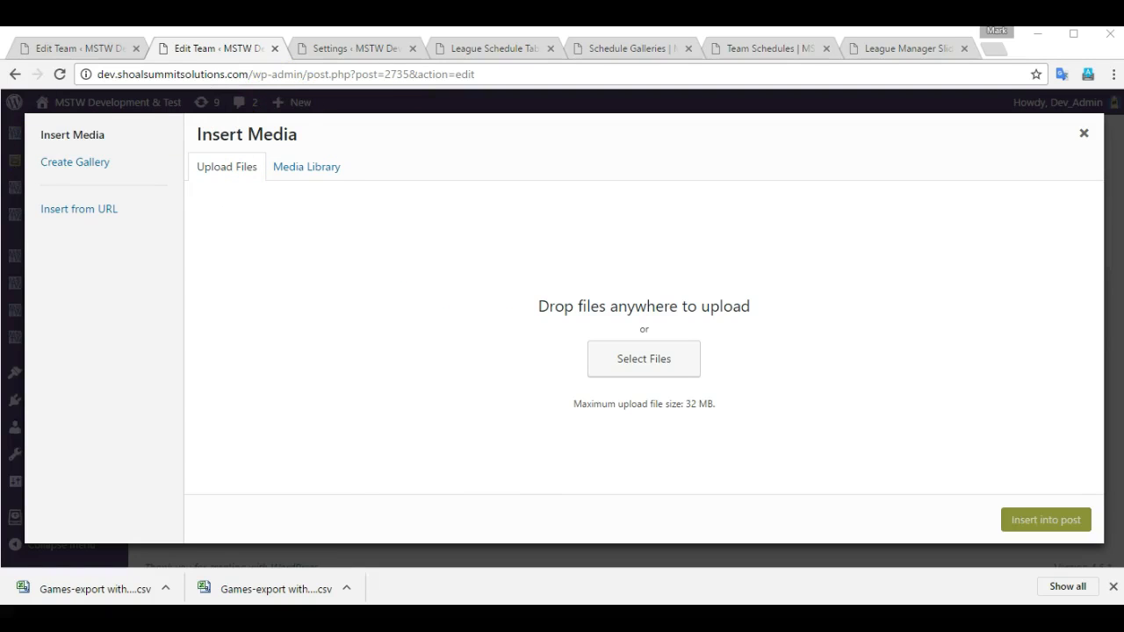
{"action": "left_click_drag", "start_coordinate": [0, 309], "coordinate": [553, 360]}
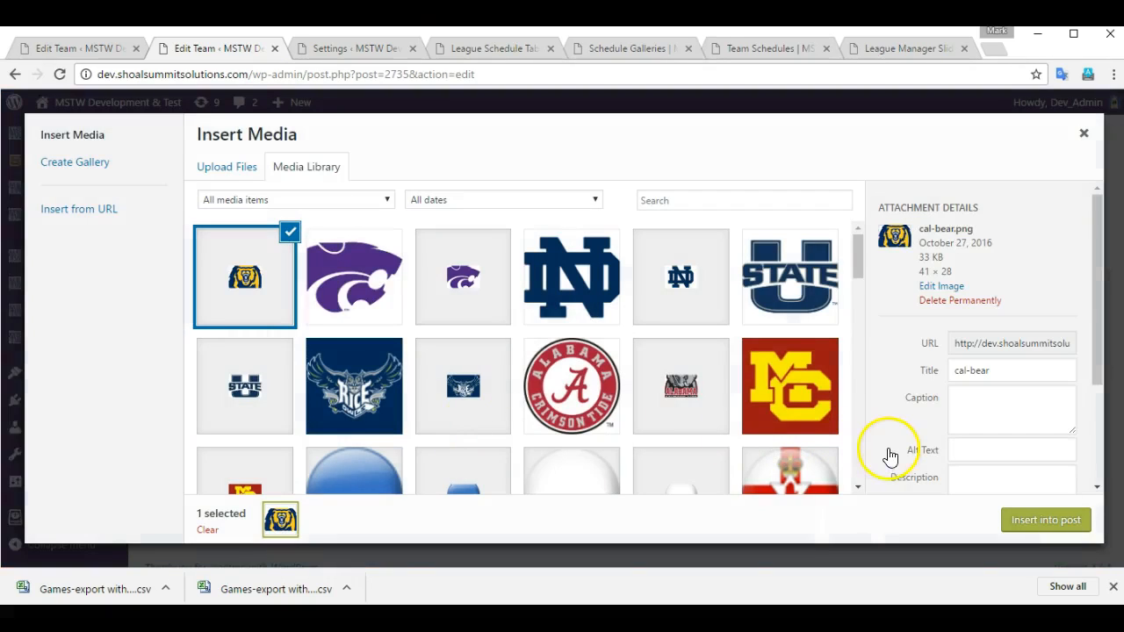
{"action": "left_click", "coordinate": [1044, 533]}
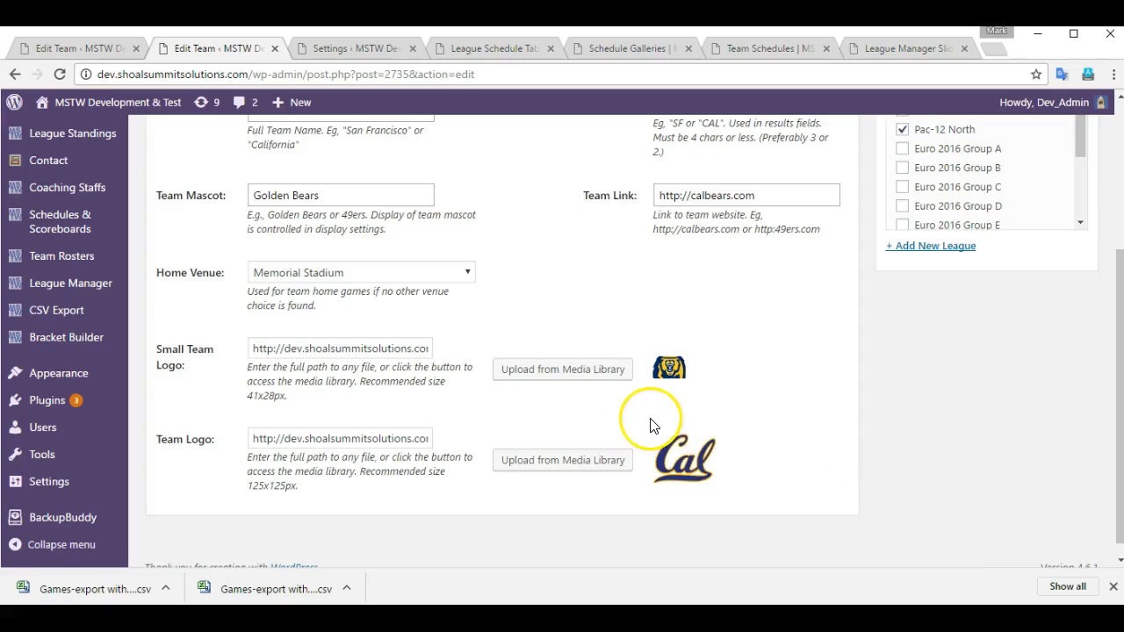
- Upload the large full-body bear image to the media library and insert it as the California Golden Bears' team logo
{"action": "left_click", "coordinate": [602, 465]}
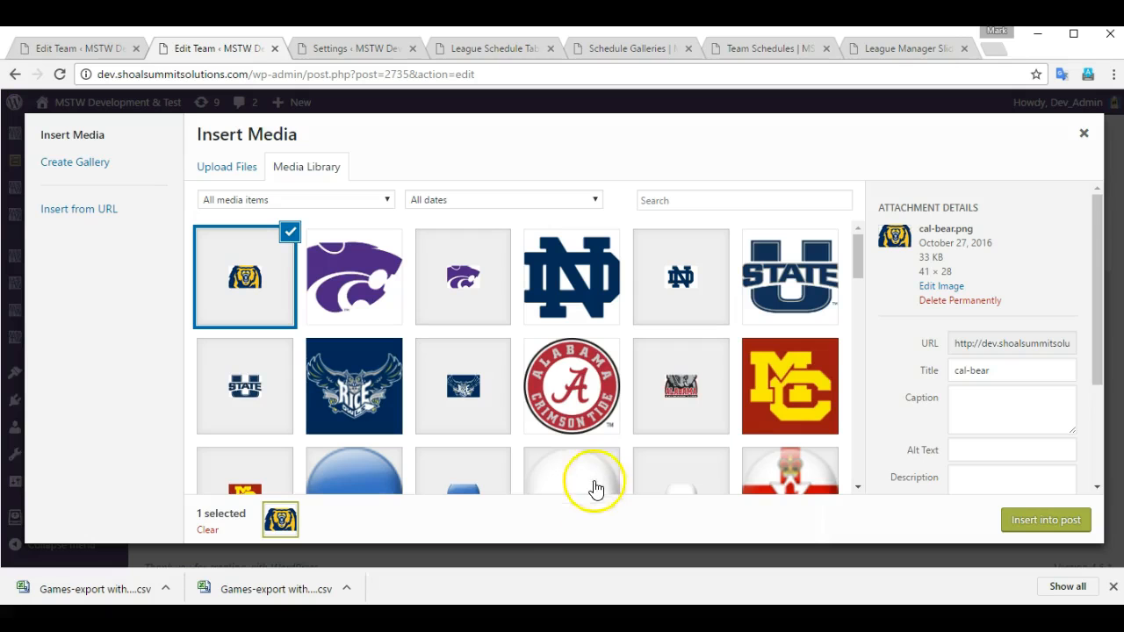
{"action": "left_click", "coordinate": [219, 166]}
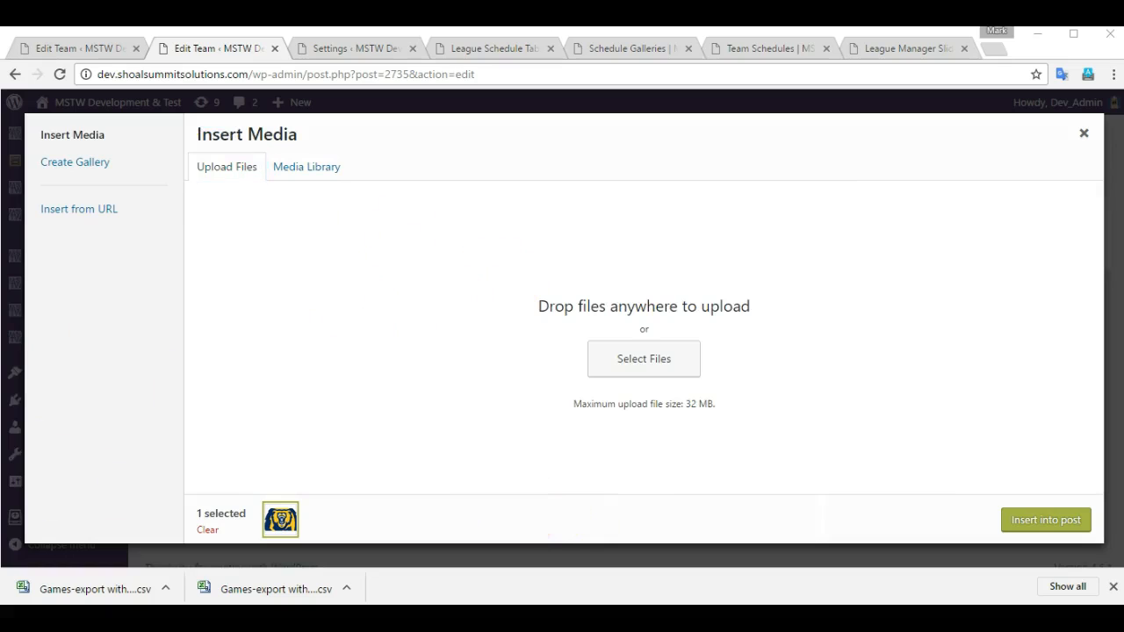
{"action": "left_click_drag", "start_coordinate": [35, 293], "coordinate": [580, 360]}
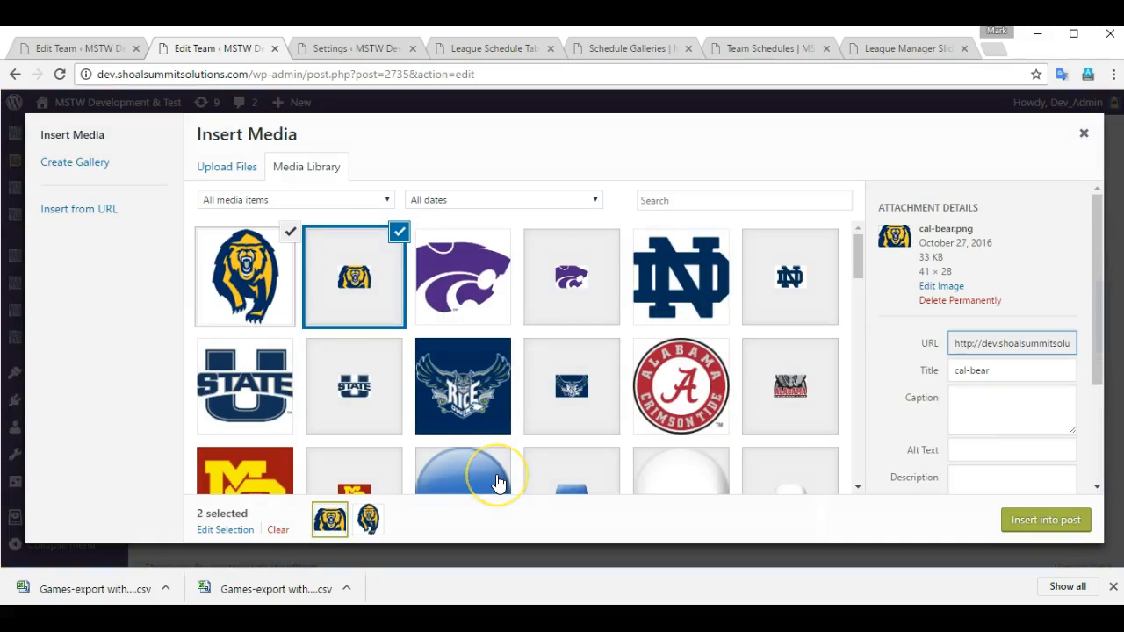
{"action": "left_click", "coordinate": [1042, 518]}
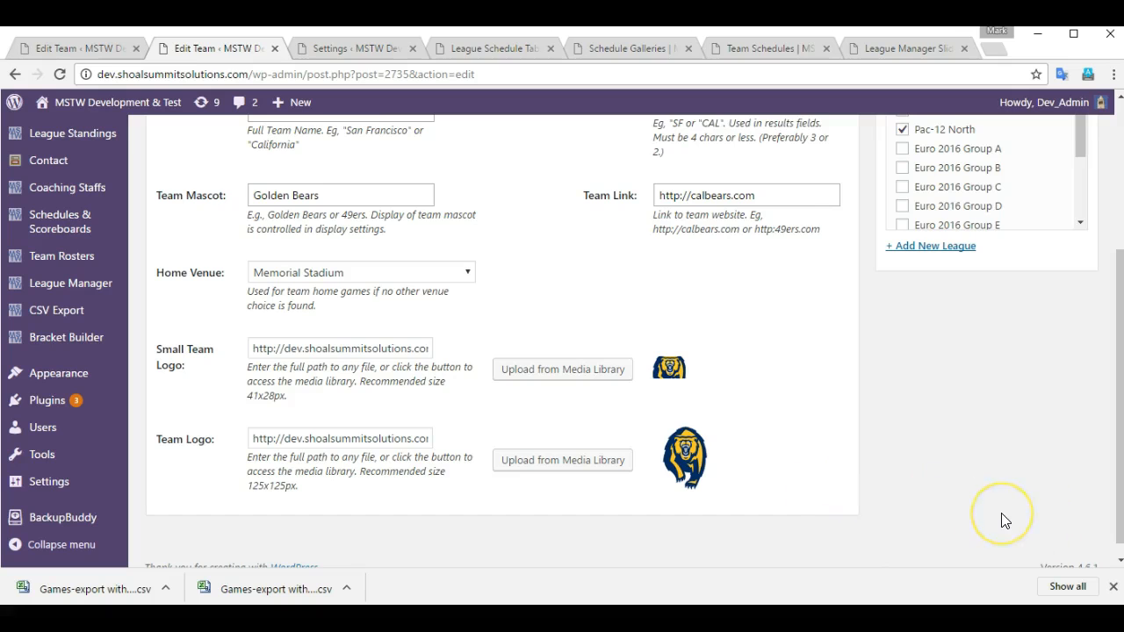
- Update the California Golden Bears team record to save its new logos
{"action": "scroll", "coordinate": [1006, 520], "scroll_direction": "down", "scroll_amount": 1}
{"action": "scroll", "coordinate": [1006, 520], "scroll_direction": "up", "scroll_amount": 3}
{"action": "left_click", "coordinate": [1057, 216]}
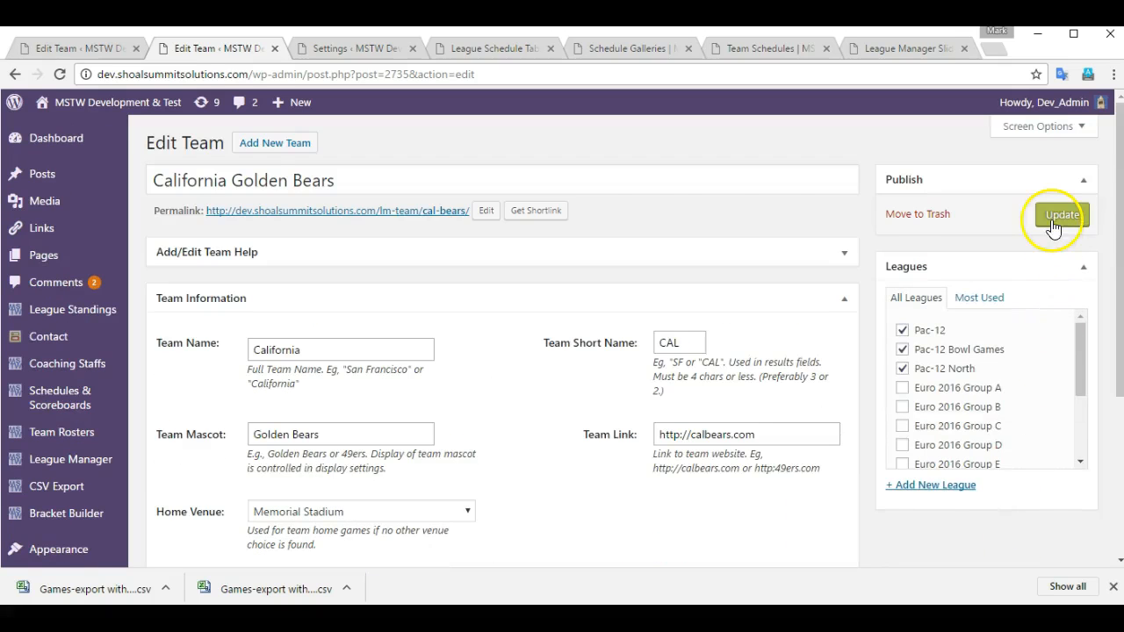
- Reload the league schedule tables page to check the California Golden Bears' logo, and return to the football schedule settings
{"action": "left_click", "coordinate": [494, 48]}
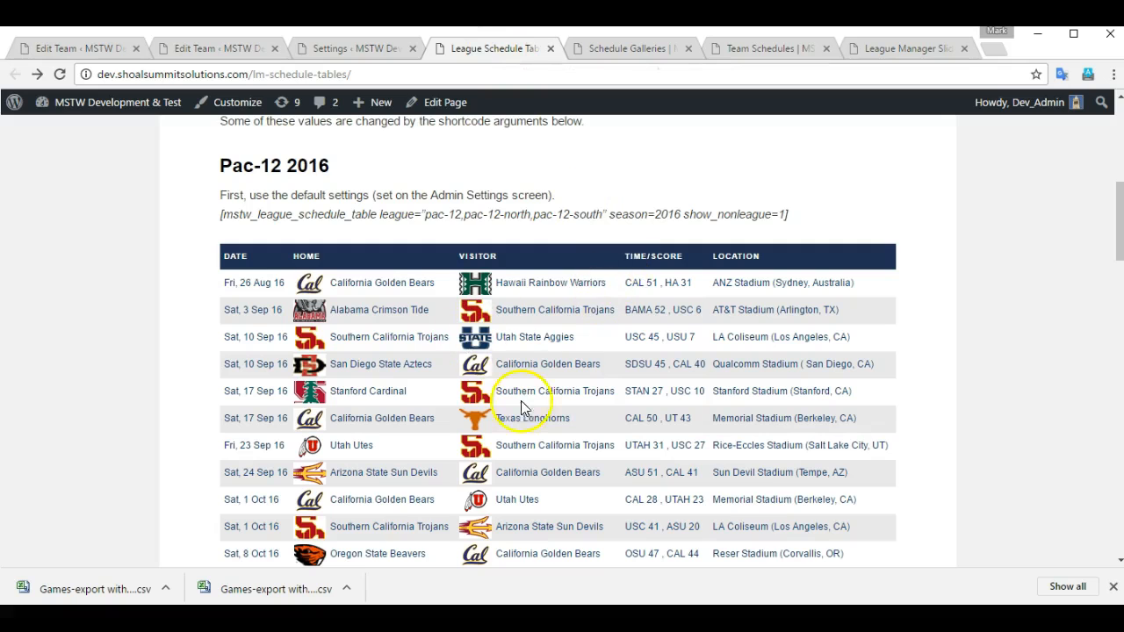
{"action": "left_click", "coordinate": [60, 73]}
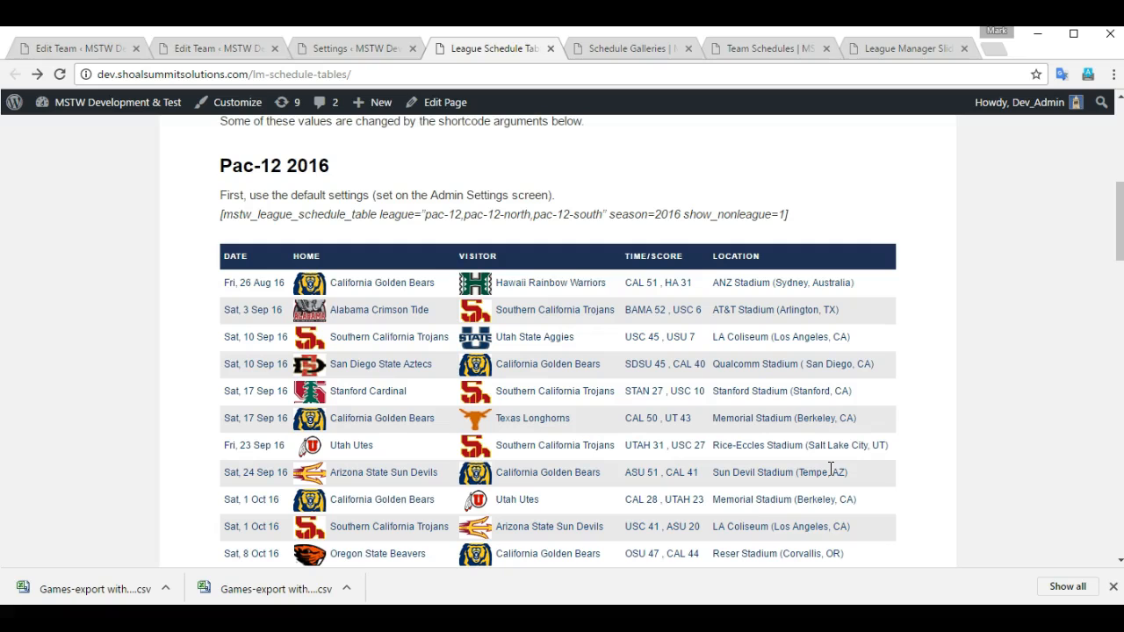
{"action": "left_click", "coordinate": [844, 450]}
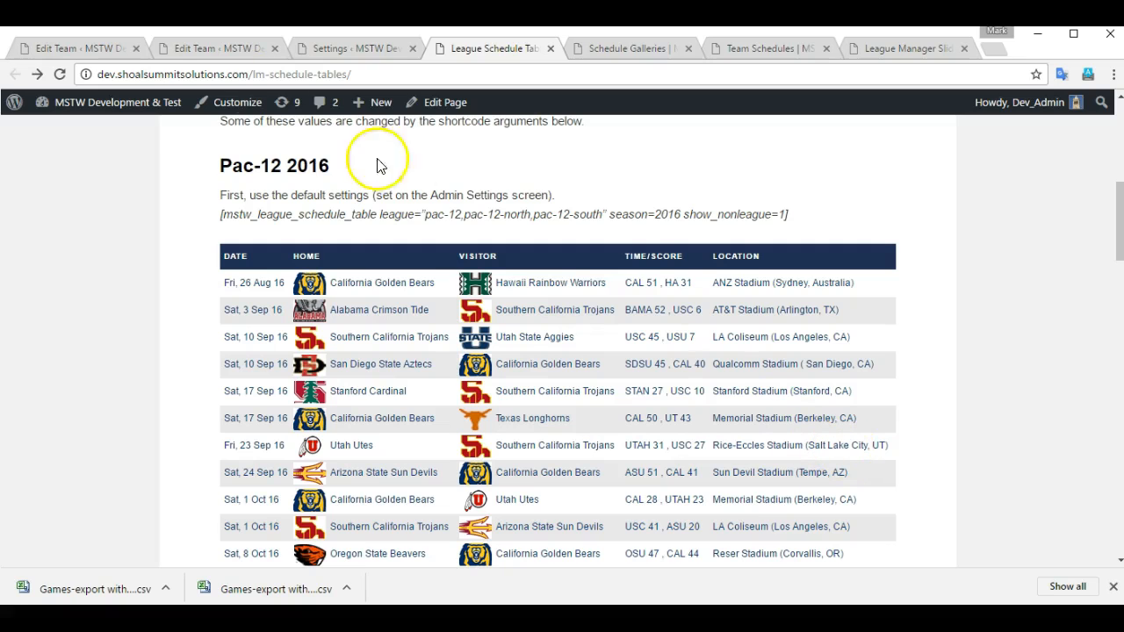
{"action": "left_click", "coordinate": [334, 51]}
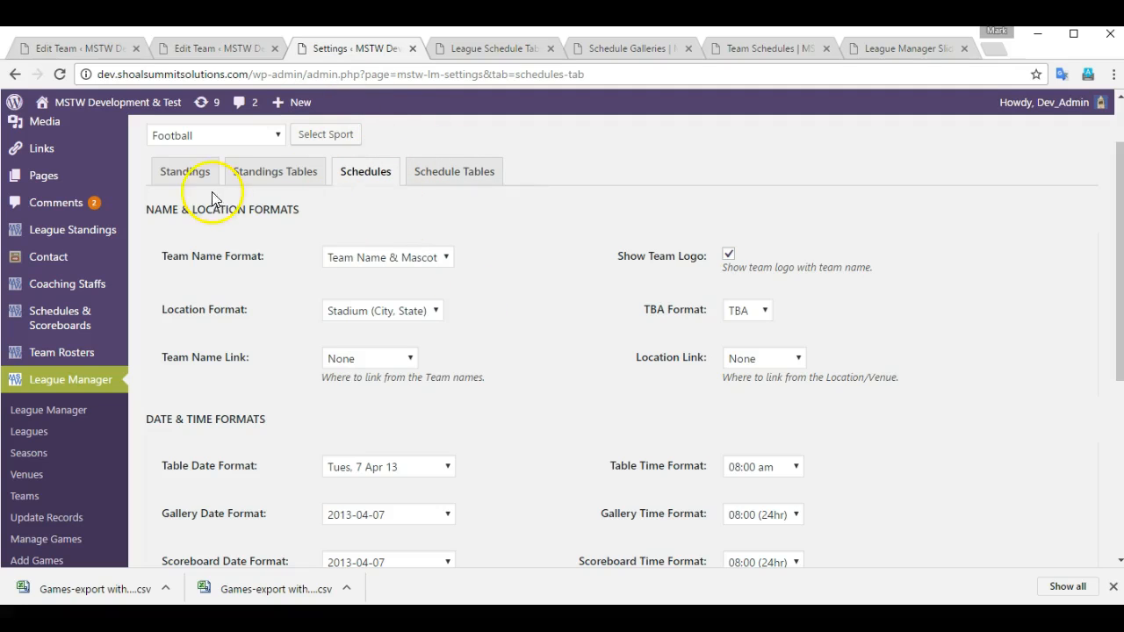
- Set the football schedules' team name format to Team Name (only) and turn off the team logo display
{"action": "left_click", "coordinate": [448, 259]}
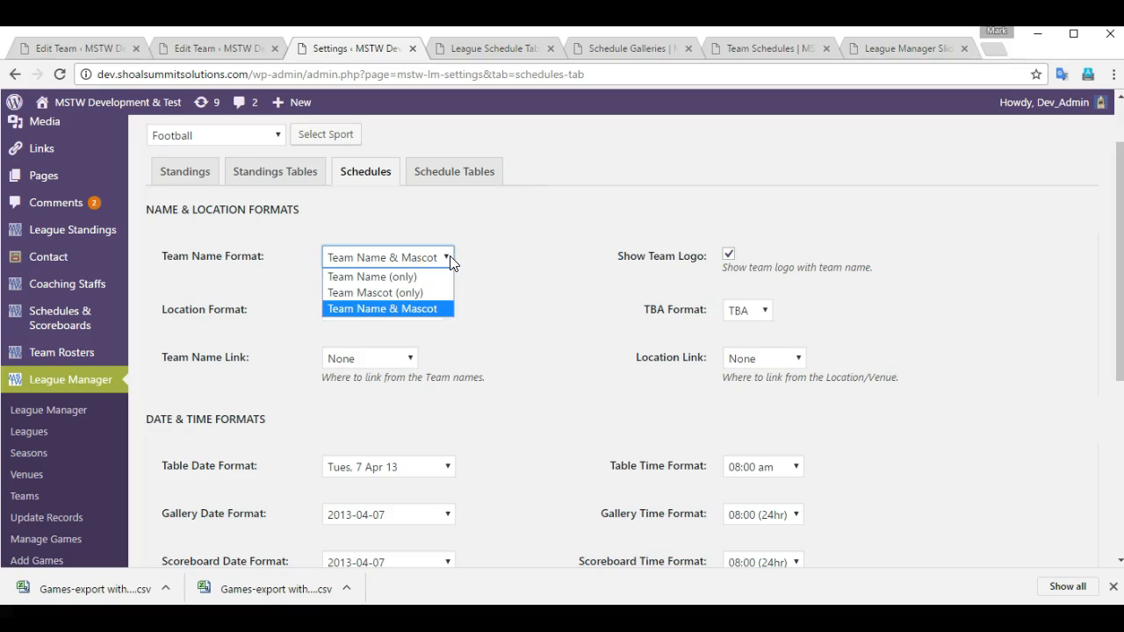
{"action": "left_click", "coordinate": [403, 278]}
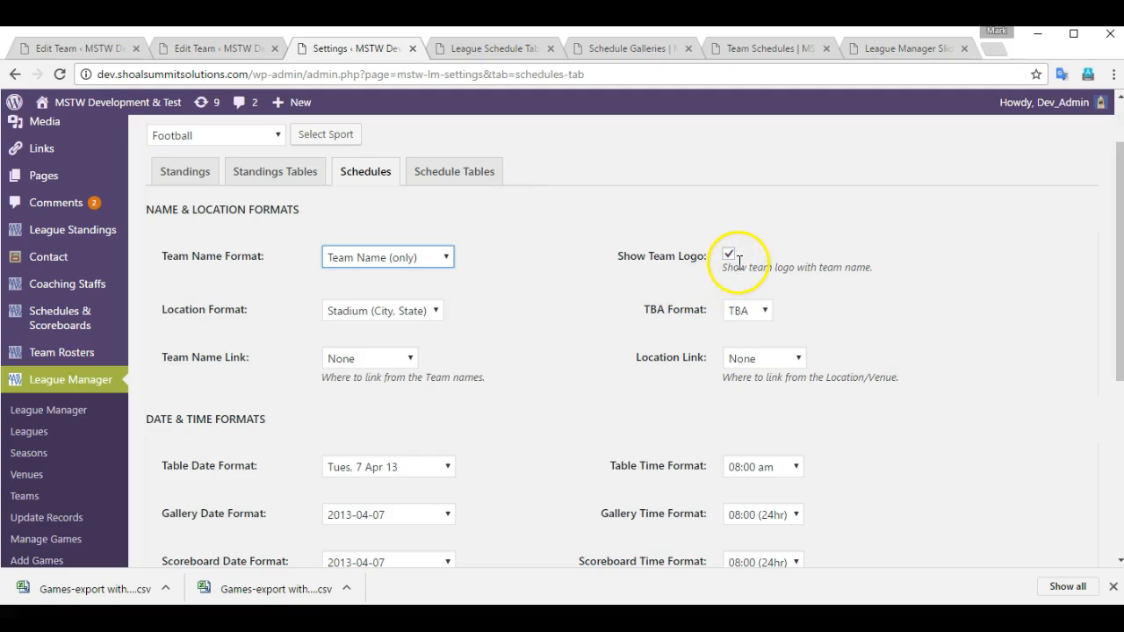
{"action": "left_click", "coordinate": [732, 257]}
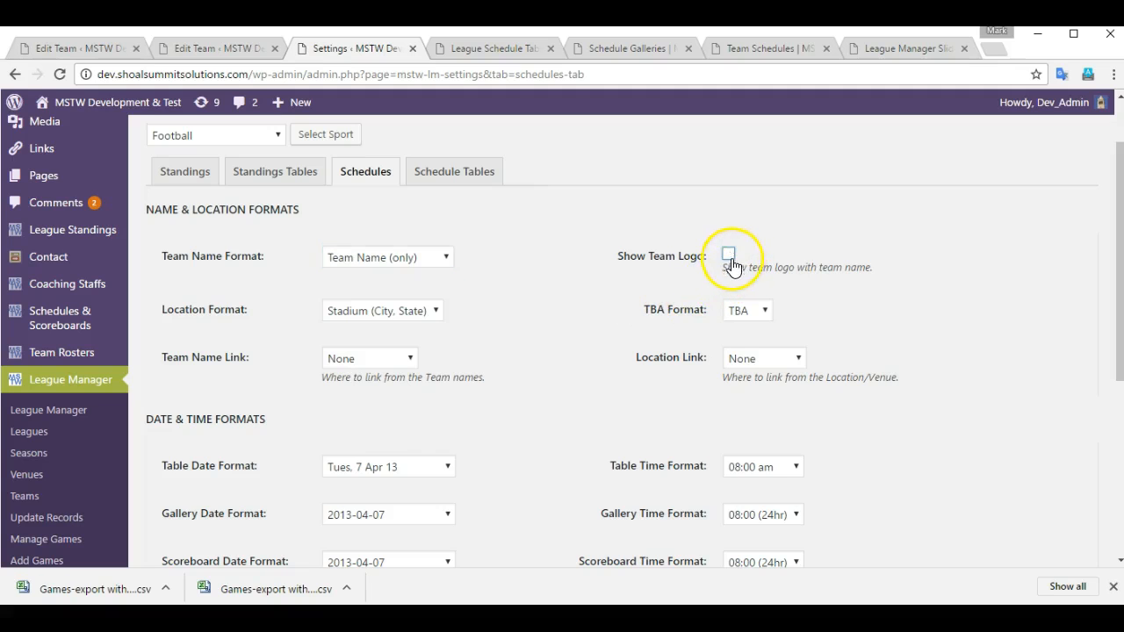
- Review the available location format and TBA format options without changing either setting
{"action": "left_click", "coordinate": [435, 312]}
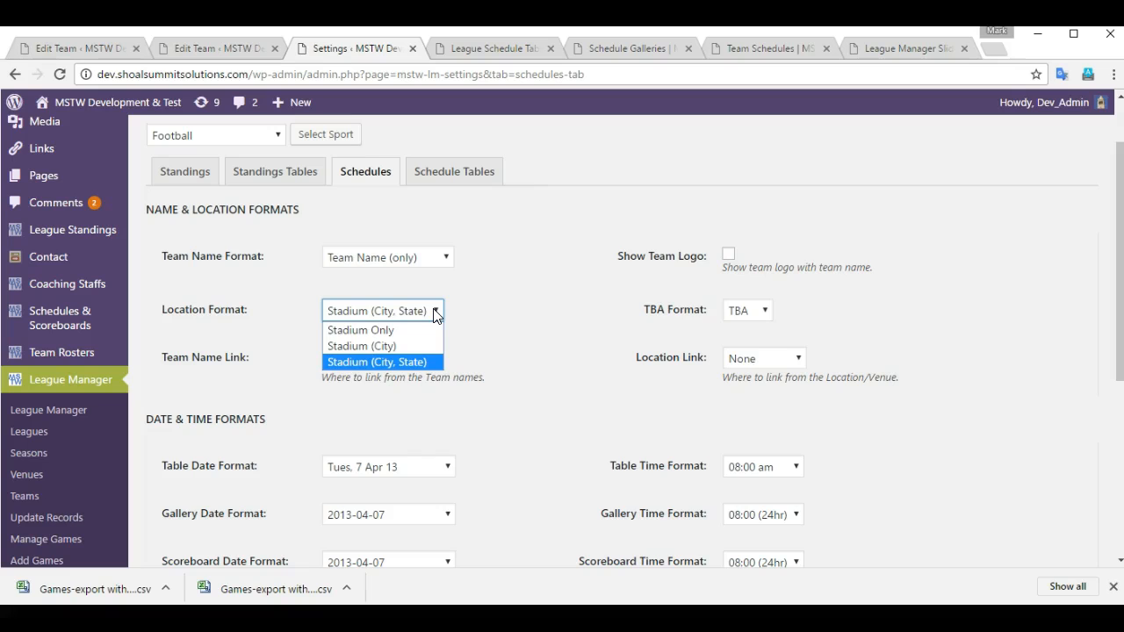
{"action": "left_click", "coordinate": [518, 299]}
{"action": "left_click", "coordinate": [771, 318]}
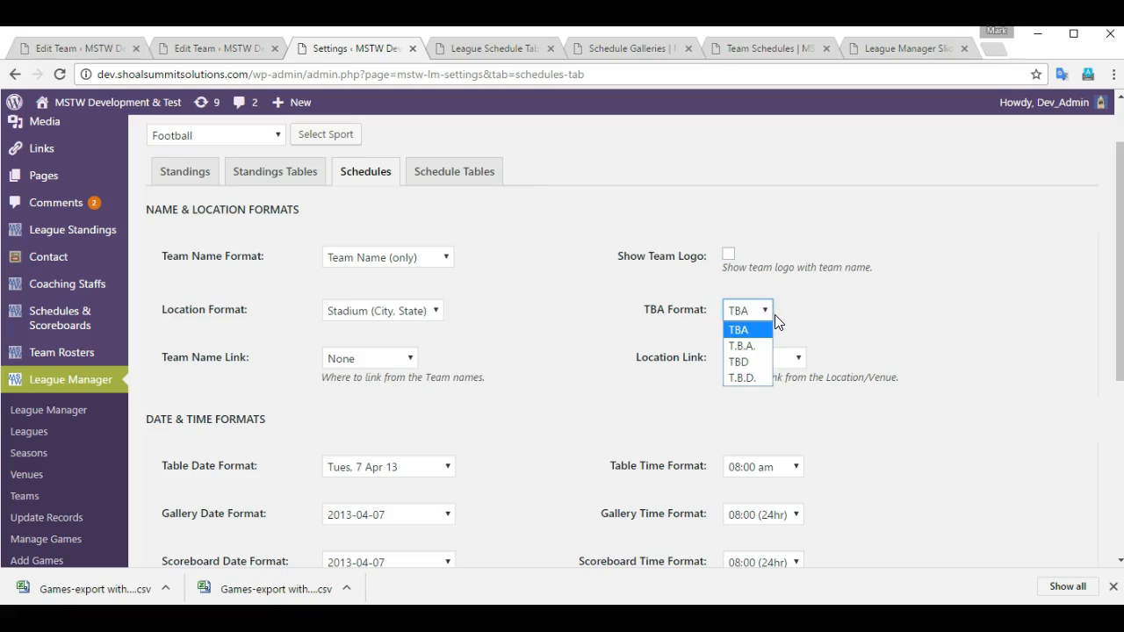
{"action": "left_click", "coordinate": [808, 310]}
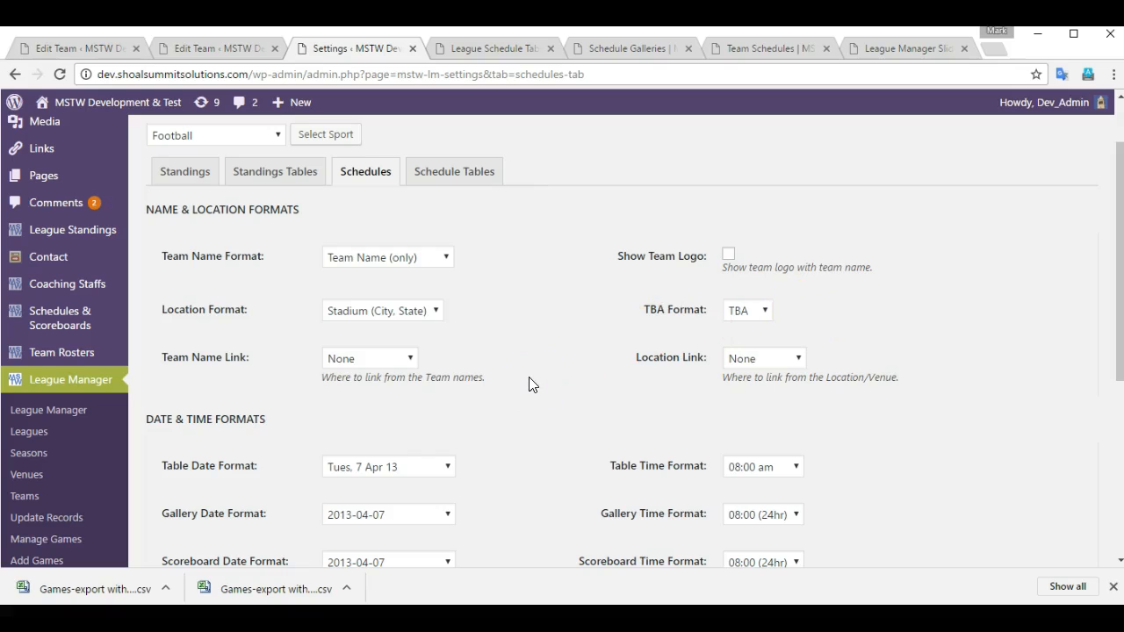
- Link team names to the Team Schedule and locations to the Venue URL
{"action": "left_click", "coordinate": [416, 359]}
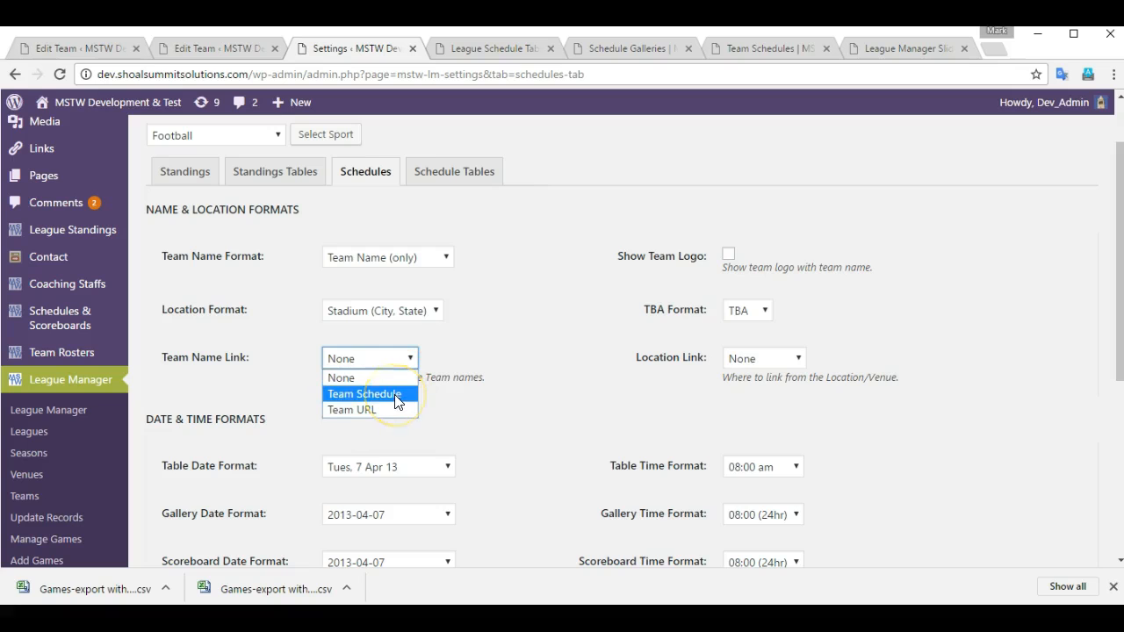
{"action": "left_click", "coordinate": [396, 394]}
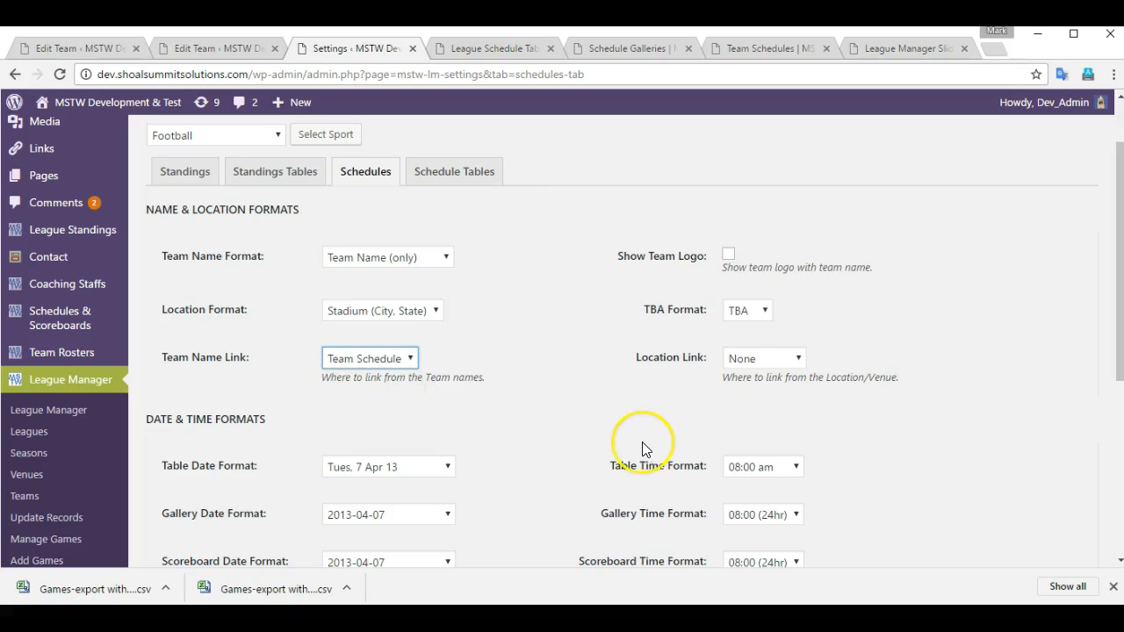
{"action": "left_click", "coordinate": [799, 359]}
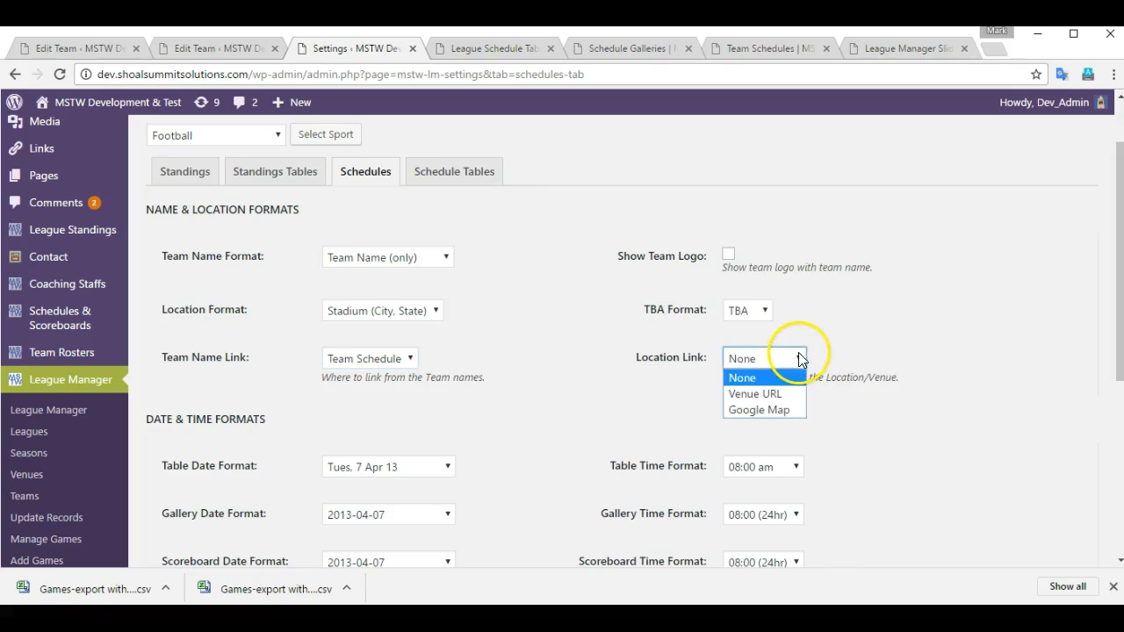
{"action": "left_click", "coordinate": [767, 394]}
- Link the game time/score field to the Game Page and save the football schedule settings
{"action": "scroll", "coordinate": [605, 413], "scroll_direction": "down", "scroll_amount": 1}
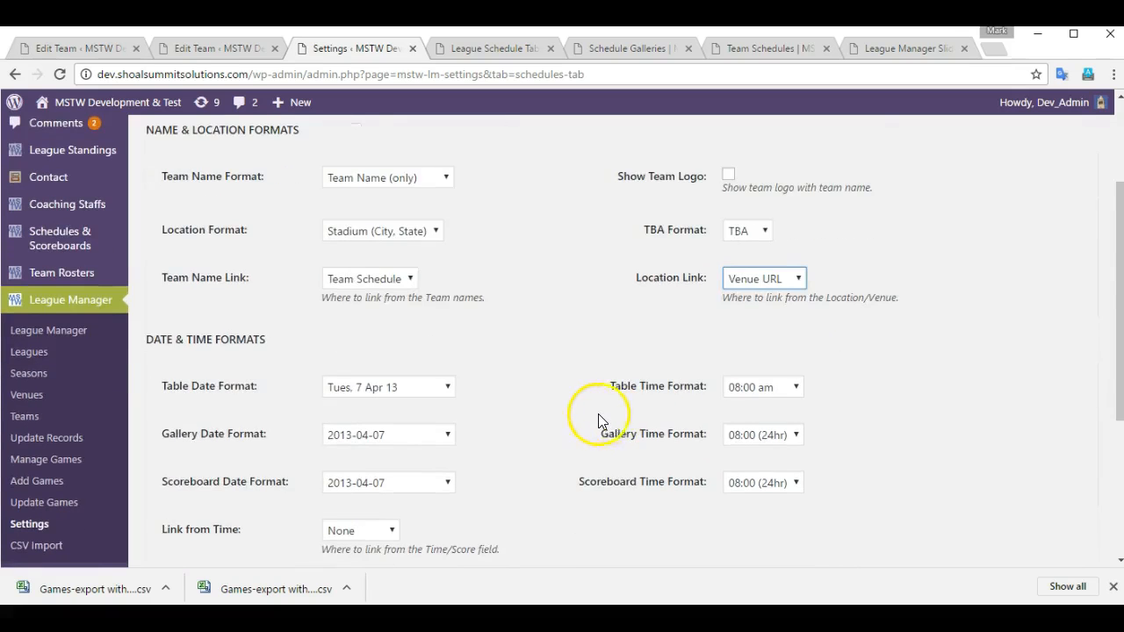
{"action": "scroll", "coordinate": [572, 415], "scroll_direction": "down", "scroll_amount": 1}
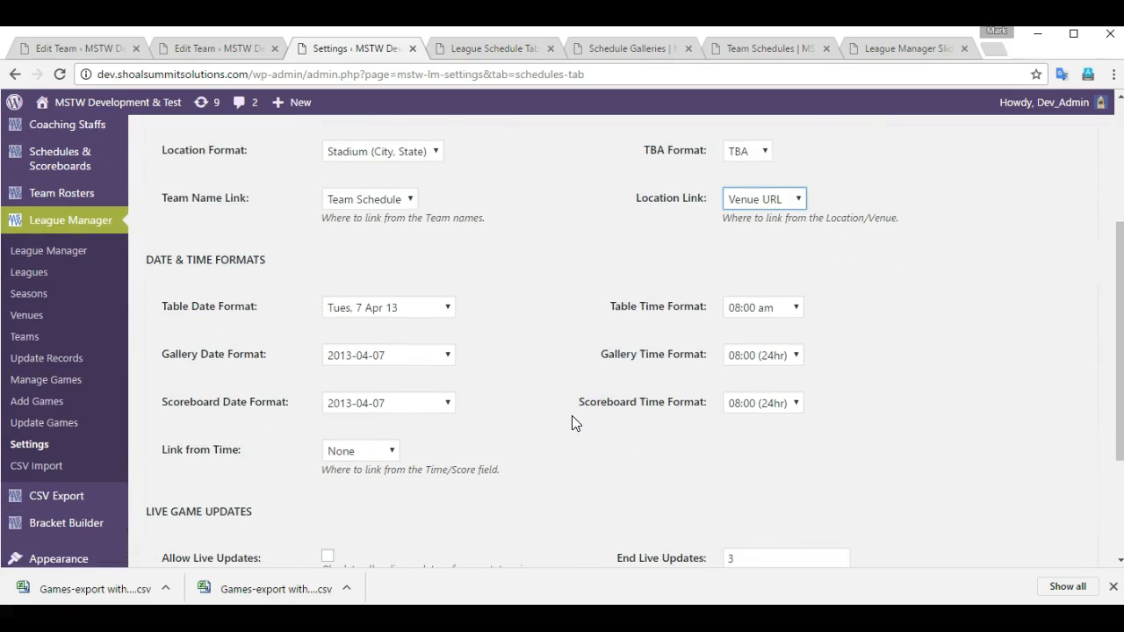
{"action": "scroll", "coordinate": [572, 417], "scroll_direction": "down", "scroll_amount": 1}
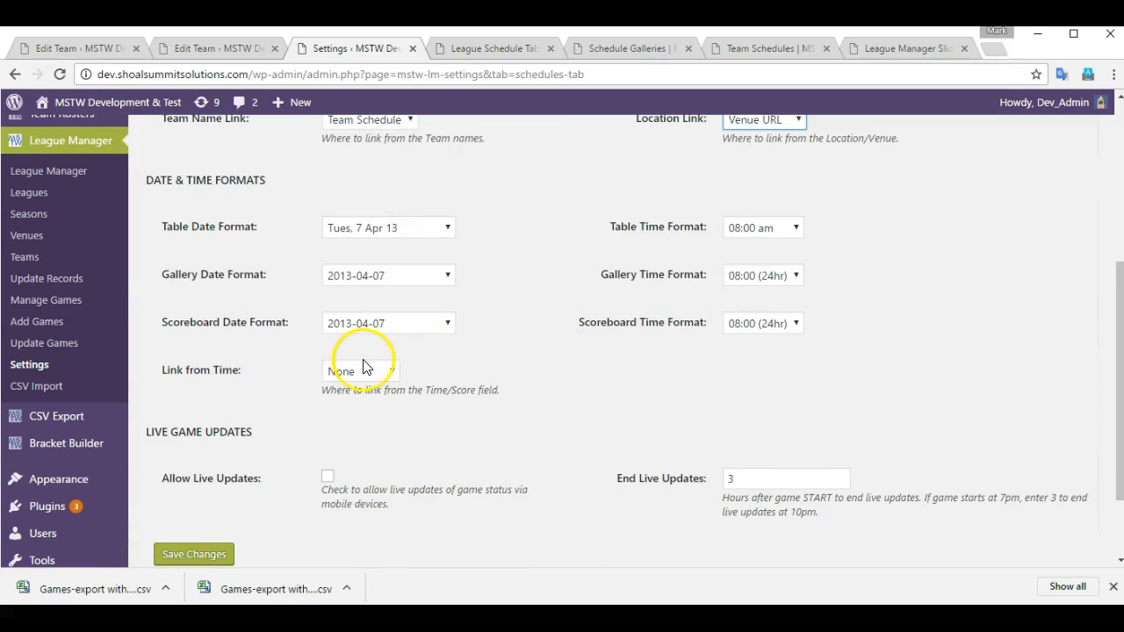
{"action": "left_click", "coordinate": [389, 373]}
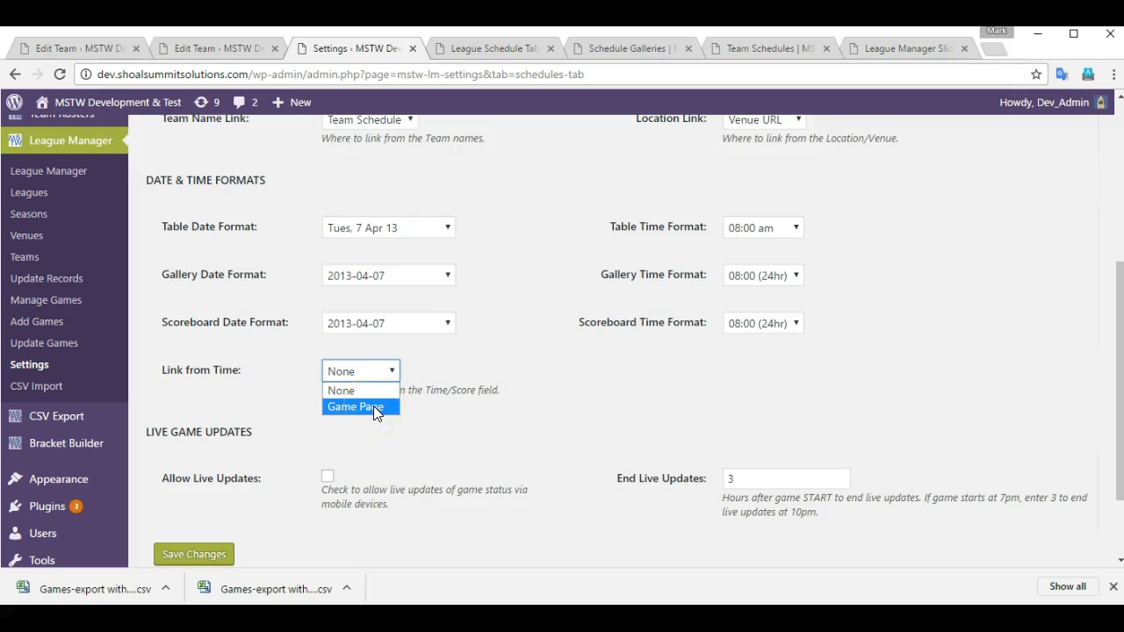
{"action": "left_click", "coordinate": [374, 407]}
{"action": "scroll", "coordinate": [546, 403], "scroll_direction": "down", "scroll_amount": 1}
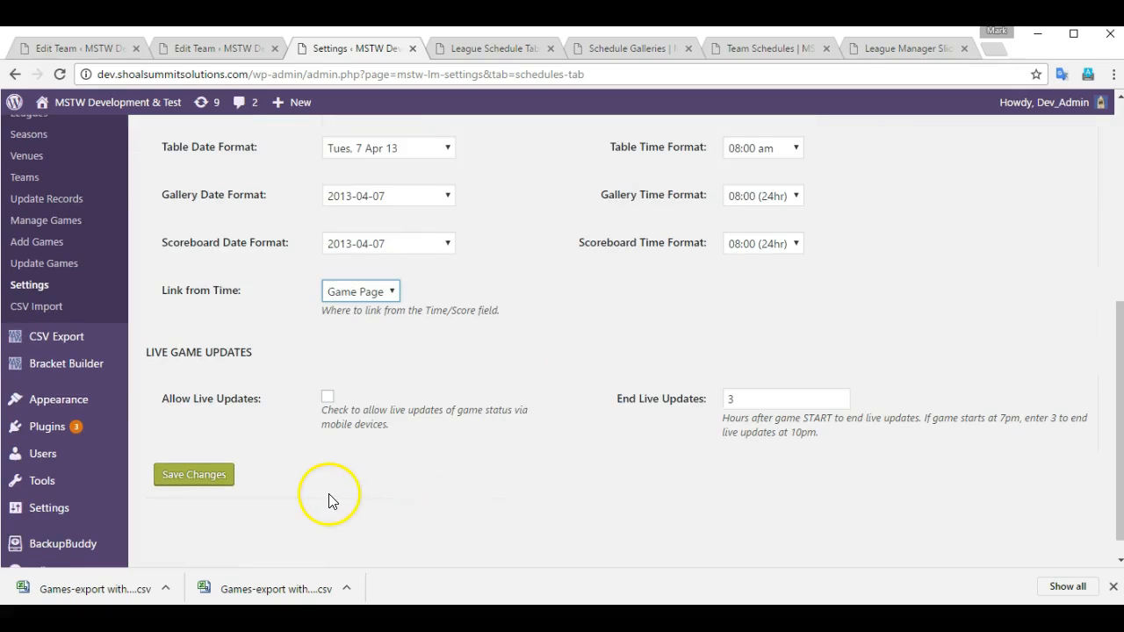
{"action": "left_click", "coordinate": [230, 478]}
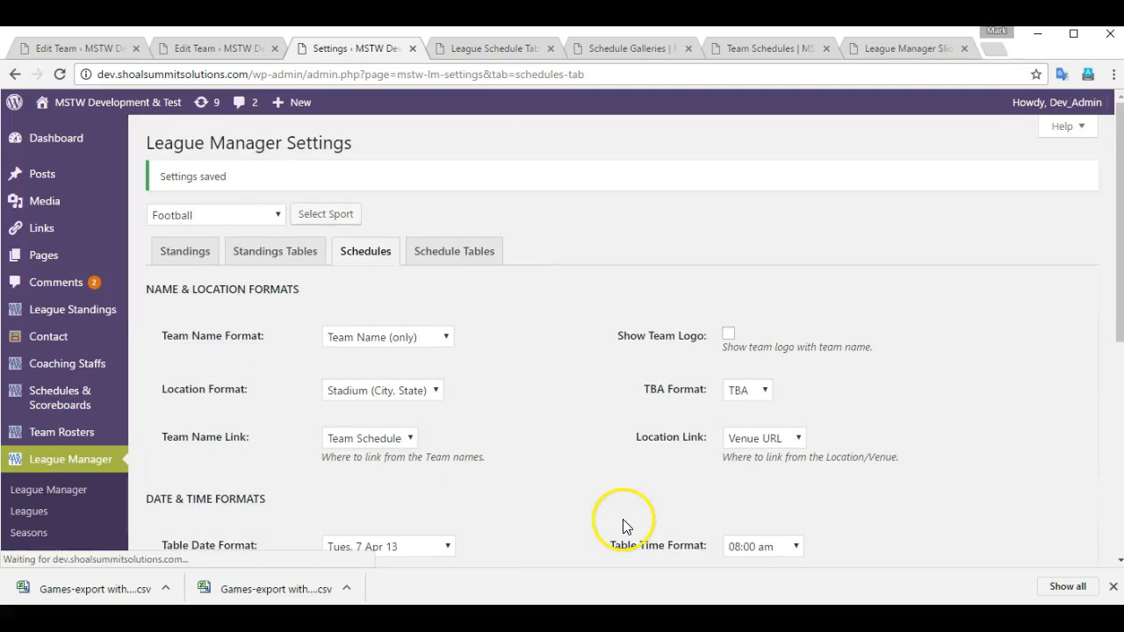
- Reload the league schedule tables page and check California's team schedule link in the Pac-12 2016 table
{"action": "left_click", "coordinate": [474, 48]}
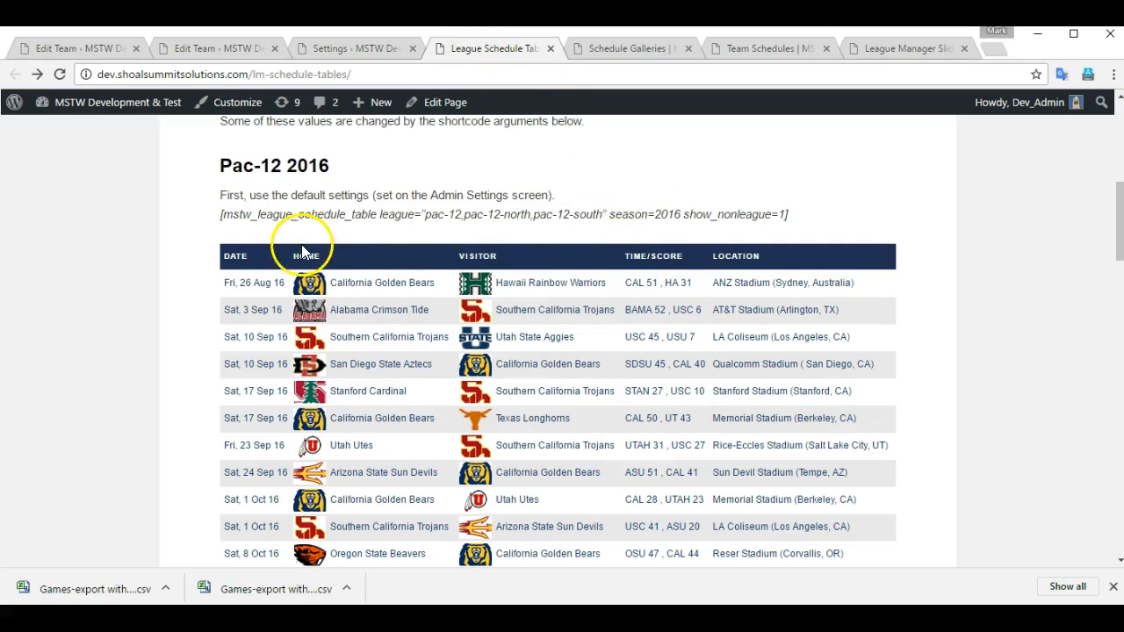
{"action": "left_click", "coordinate": [62, 73]}
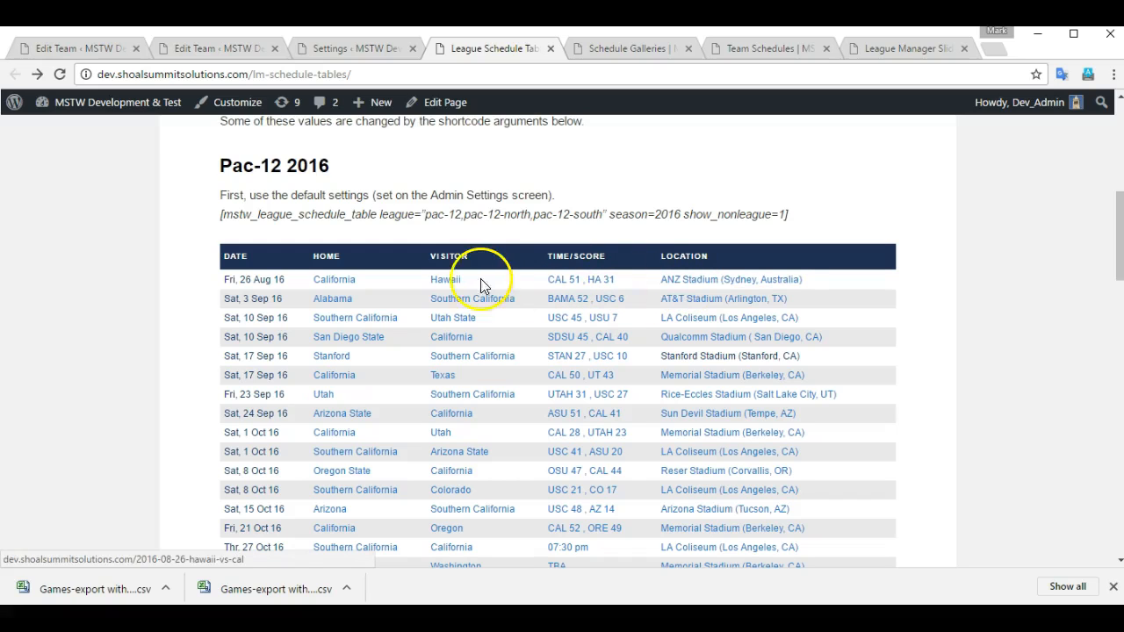
{"action": "left_click", "coordinate": [343, 285]}
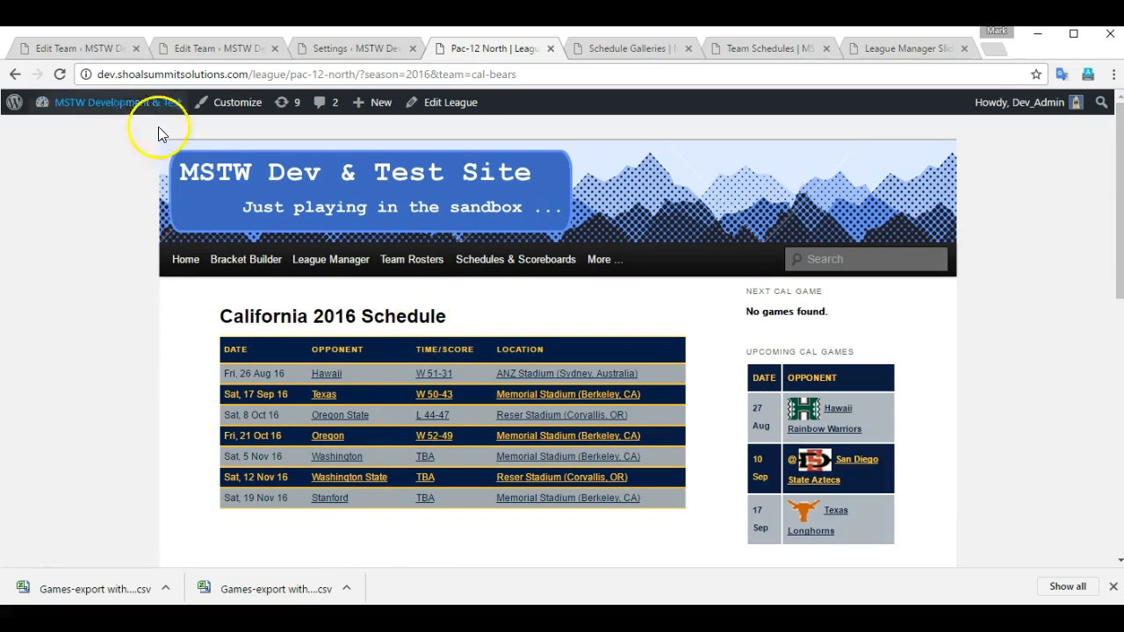
{"action": "left_click", "coordinate": [16, 75]}
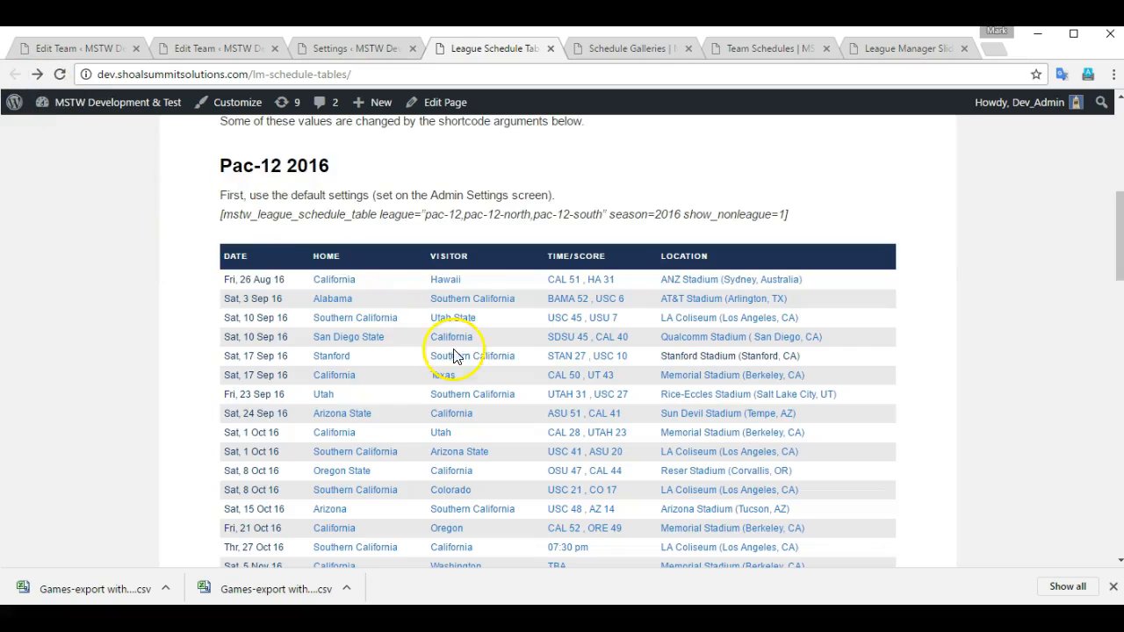
- Open the game page for the 21 October California–Oregon game from its score and examine its logos, venue and report links
{"action": "scroll", "coordinate": [661, 382], "scroll_direction": "down", "scroll_amount": 1}
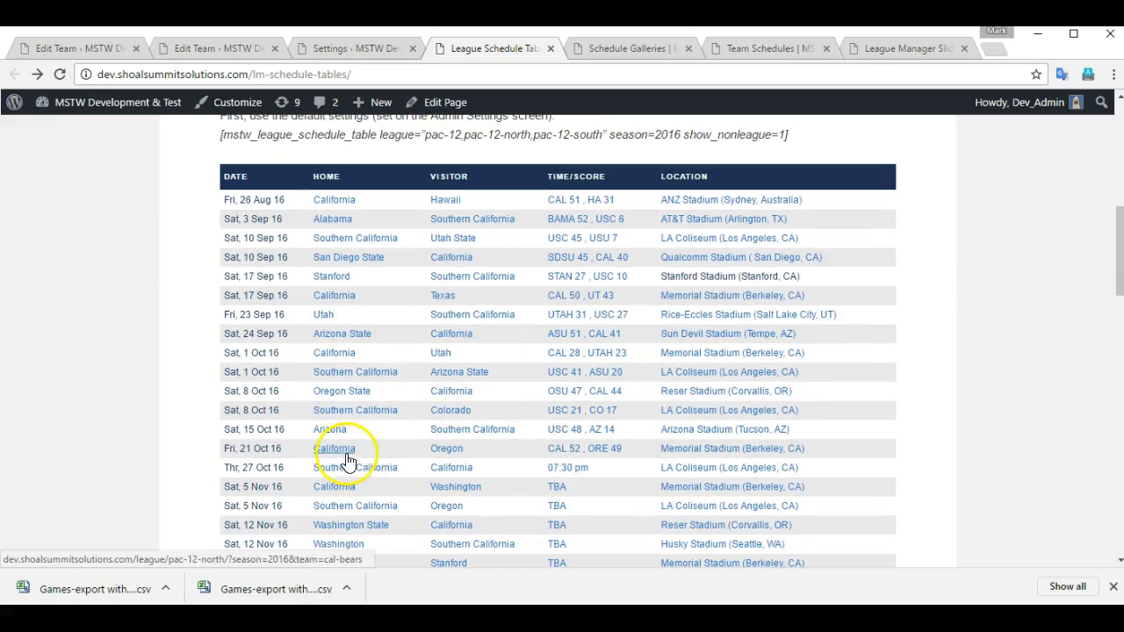
{"action": "left_click", "coordinate": [590, 450]}
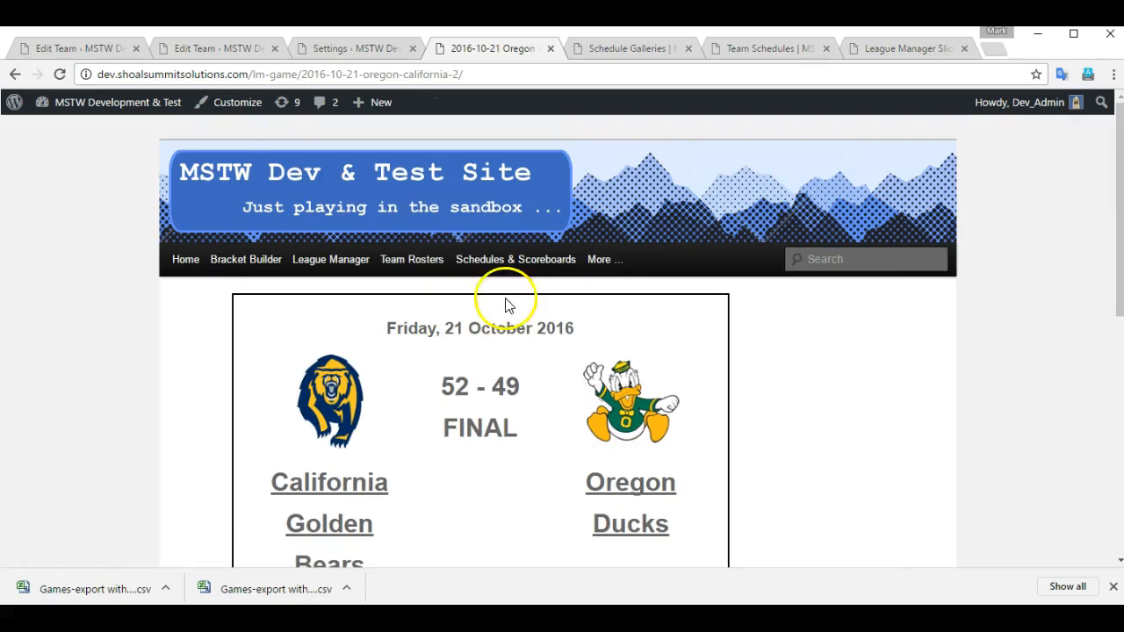
{"action": "scroll", "coordinate": [848, 333], "scroll_direction": "down", "scroll_amount": 3}
{"action": "scroll", "coordinate": [848, 334], "scroll_direction": "up", "scroll_amount": 2}
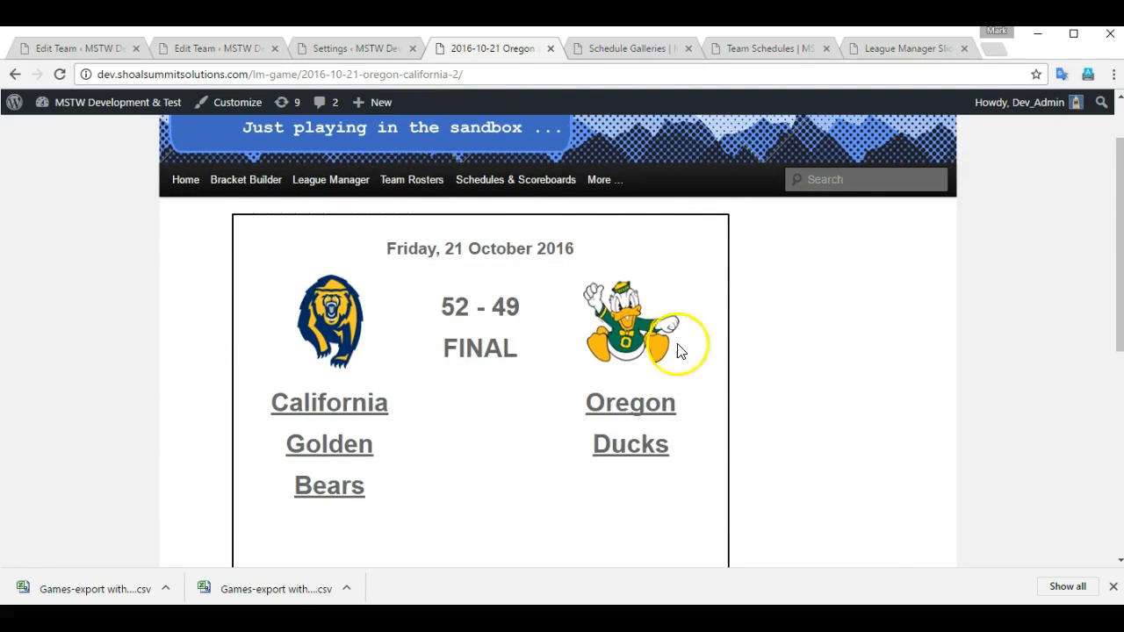
{"action": "scroll", "coordinate": [863, 369], "scroll_direction": "down", "scroll_amount": 2}
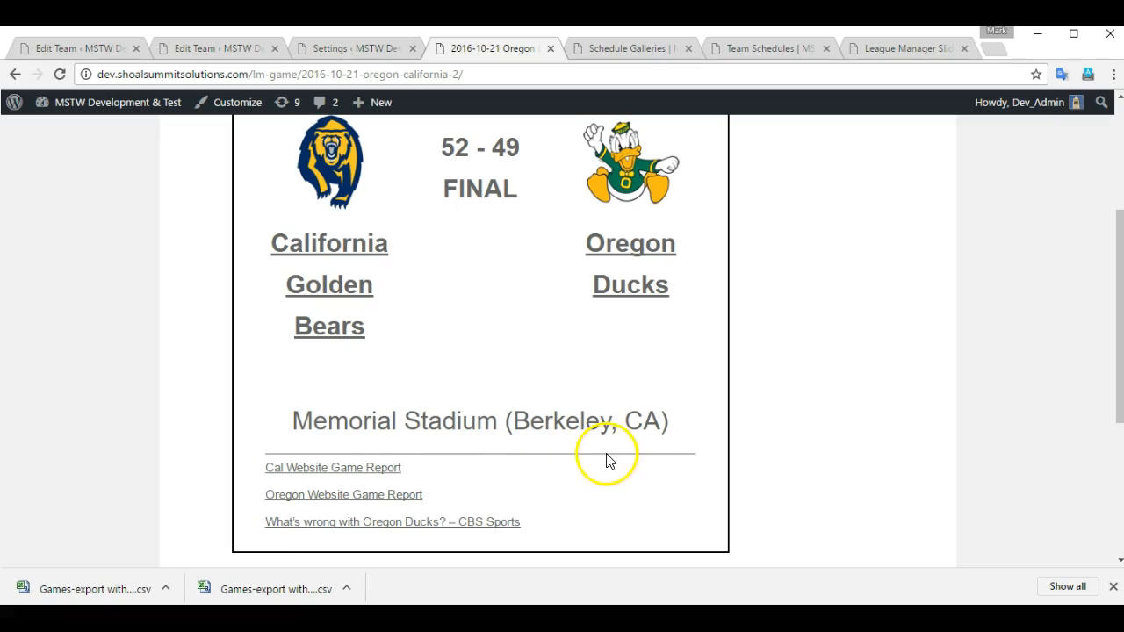
- Check the Cal and Oregon website game report links on the game page, and return to the league schedule tables
{"action": "left_click", "coordinate": [283, 468]}
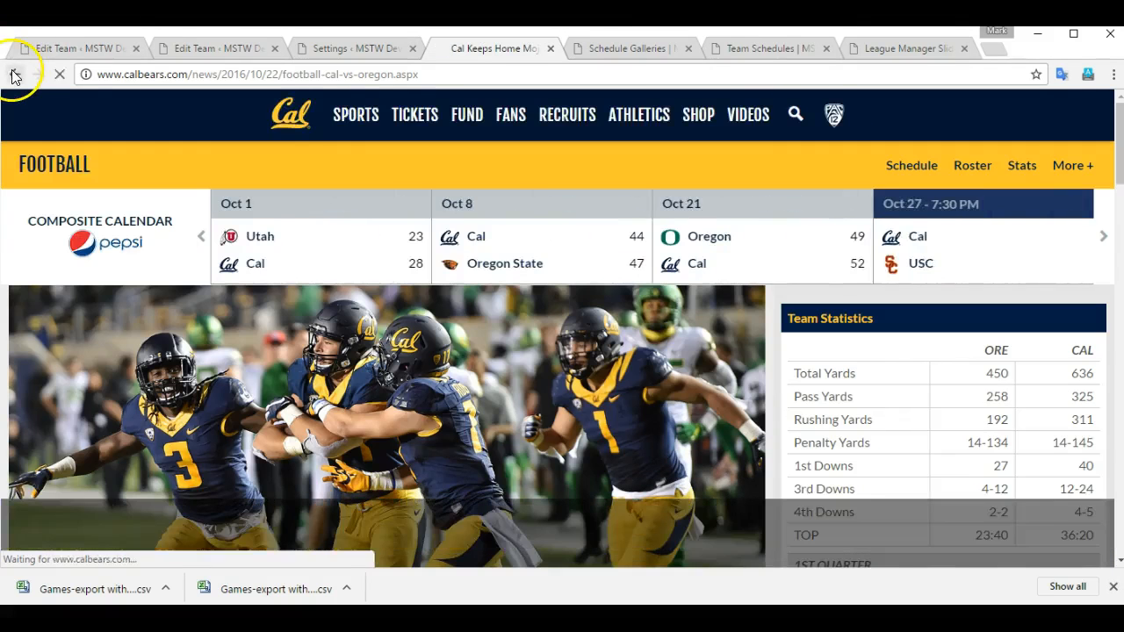
{"action": "left_click", "coordinate": [14, 73]}
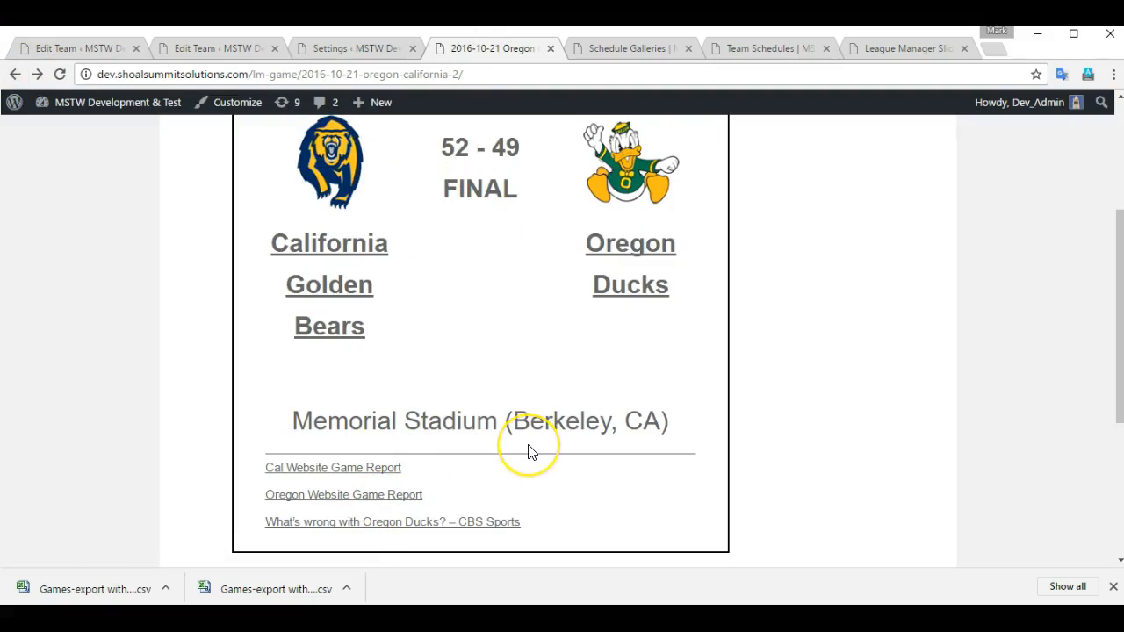
{"action": "left_click", "coordinate": [359, 497]}
{"action": "mouse_move", "coordinate": [15, 97]}
{"action": "left_click", "coordinate": [15, 74]}
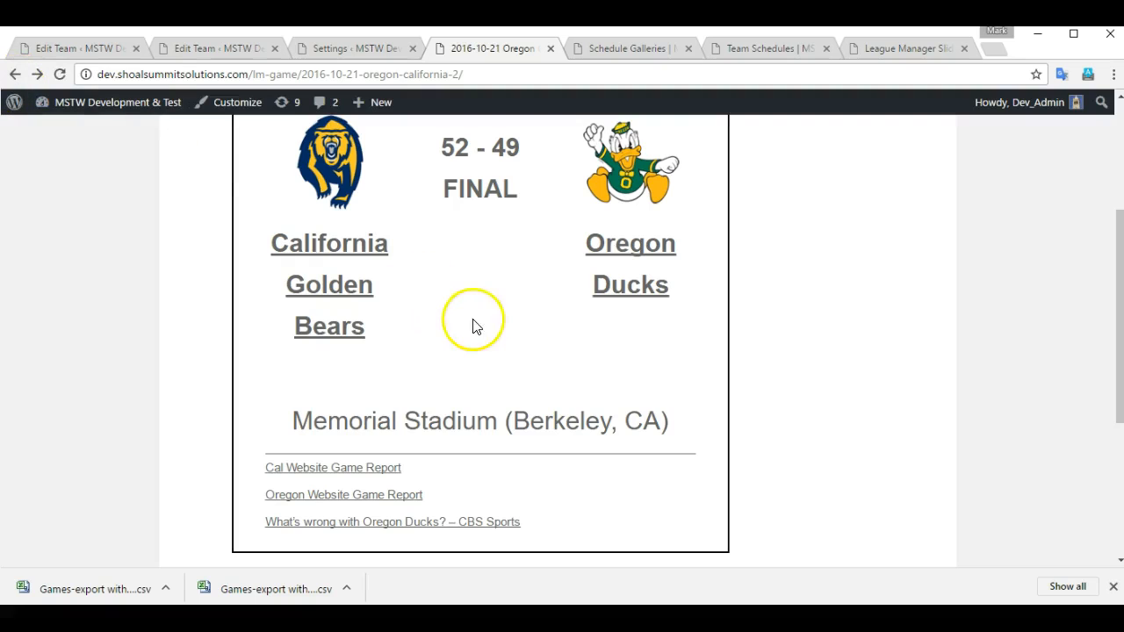
{"action": "scroll", "coordinate": [482, 332], "scroll_direction": "up", "scroll_amount": 1}
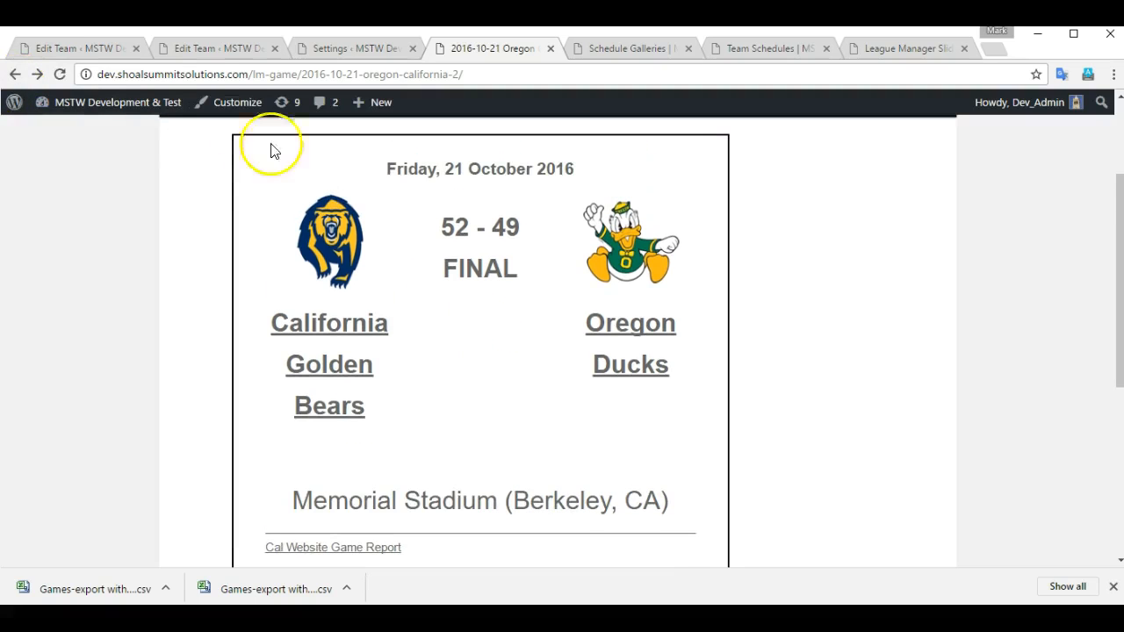
{"action": "left_click", "coordinate": [15, 74]}
- View the game page for the 27 October California at Southern California game, and return to the league schedule tables
{"action": "scroll", "coordinate": [544, 336], "scroll_direction": "down", "scroll_amount": 3}
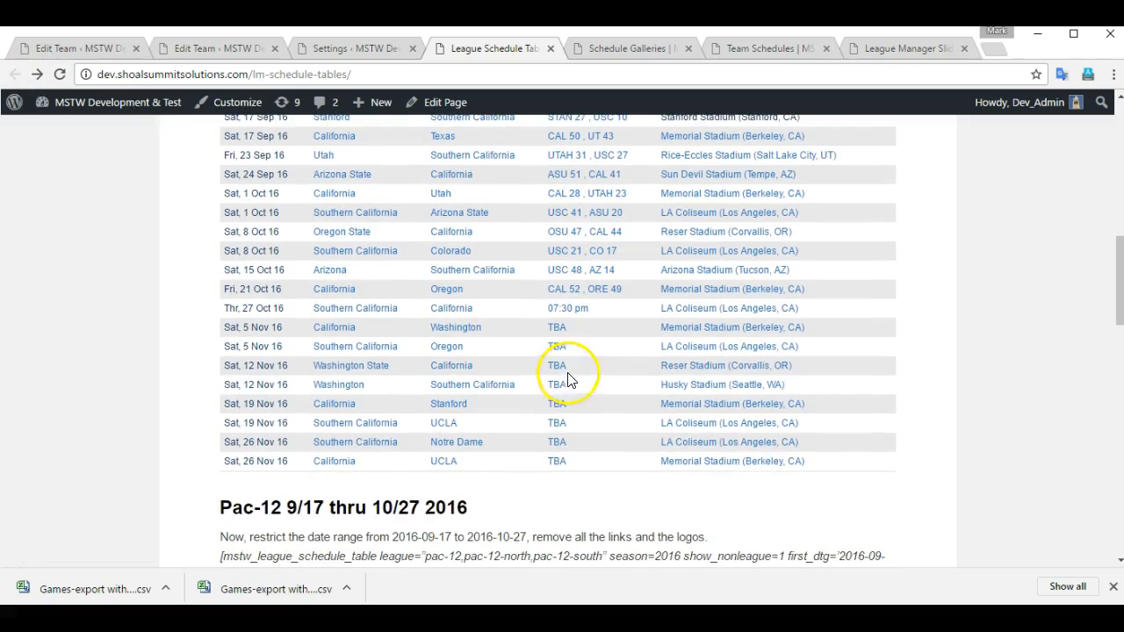
{"action": "left_click", "coordinate": [567, 308]}
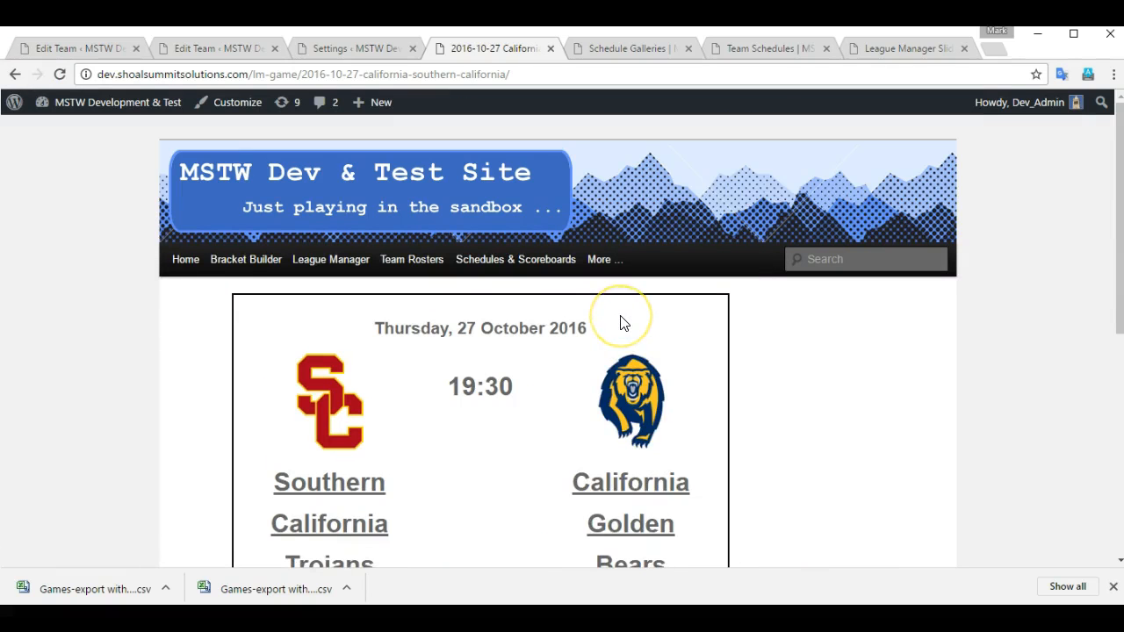
{"action": "scroll", "coordinate": [620, 324], "scroll_direction": "down", "scroll_amount": 3}
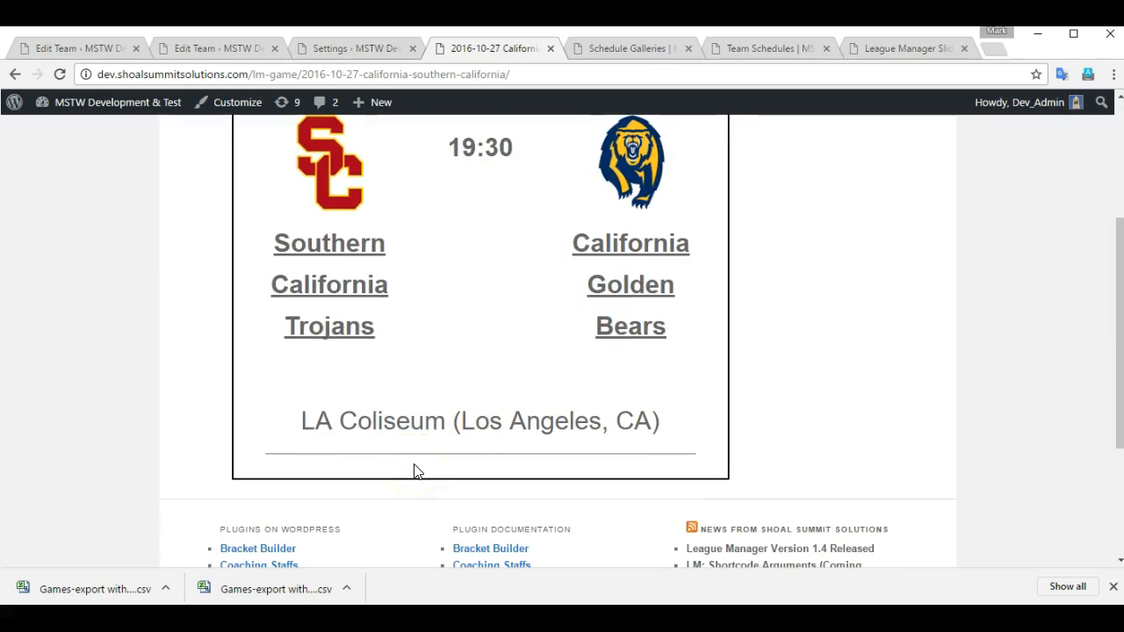
{"action": "scroll", "coordinate": [441, 375], "scroll_direction": "up", "scroll_amount": 2}
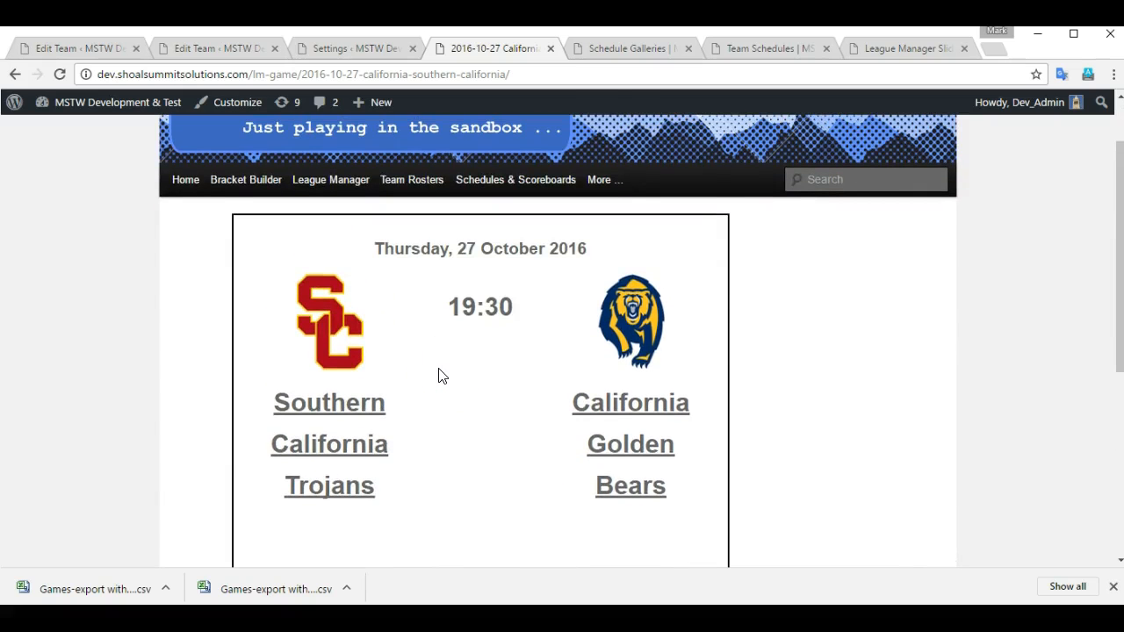
{"action": "scroll", "coordinate": [441, 375], "scroll_direction": "up", "scroll_amount": 1}
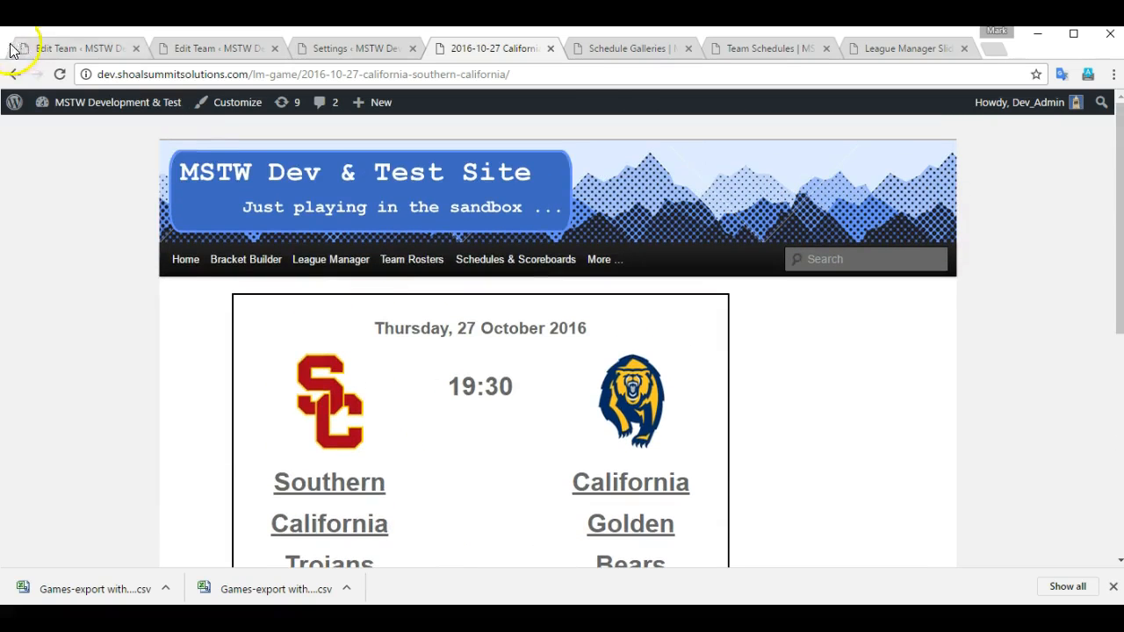
{"action": "left_click", "coordinate": [16, 78]}
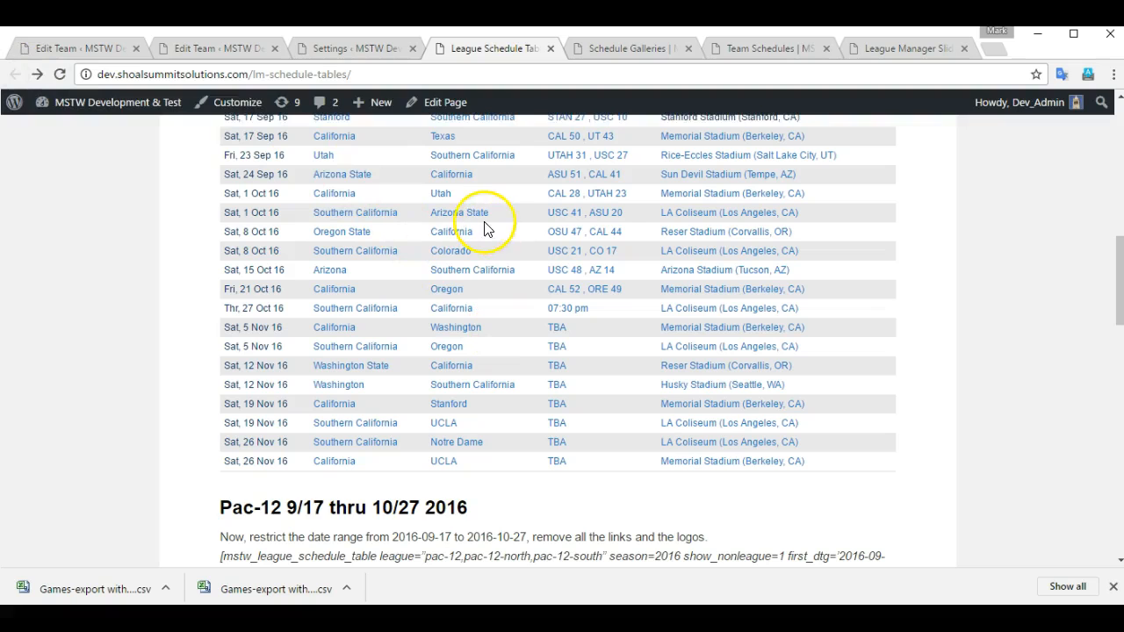
- Open the ANZ Stadium website from the location of the 26 August California–Hawaii game
{"action": "scroll", "coordinate": [549, 367], "scroll_direction": "up", "scroll_amount": 3}
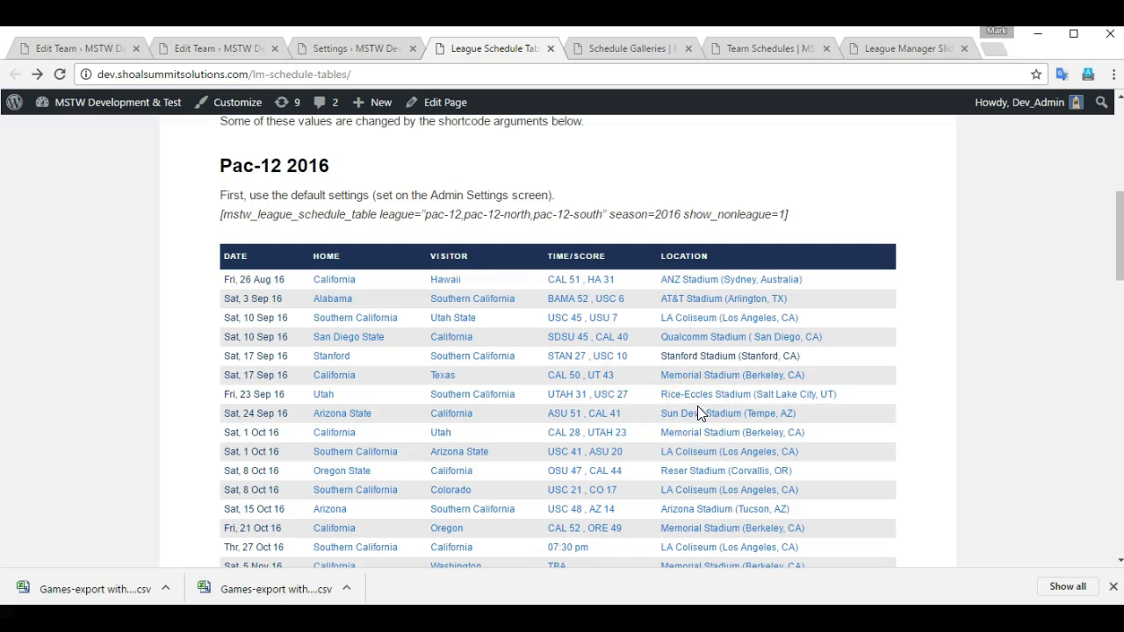
{"action": "left_click", "coordinate": [726, 280]}
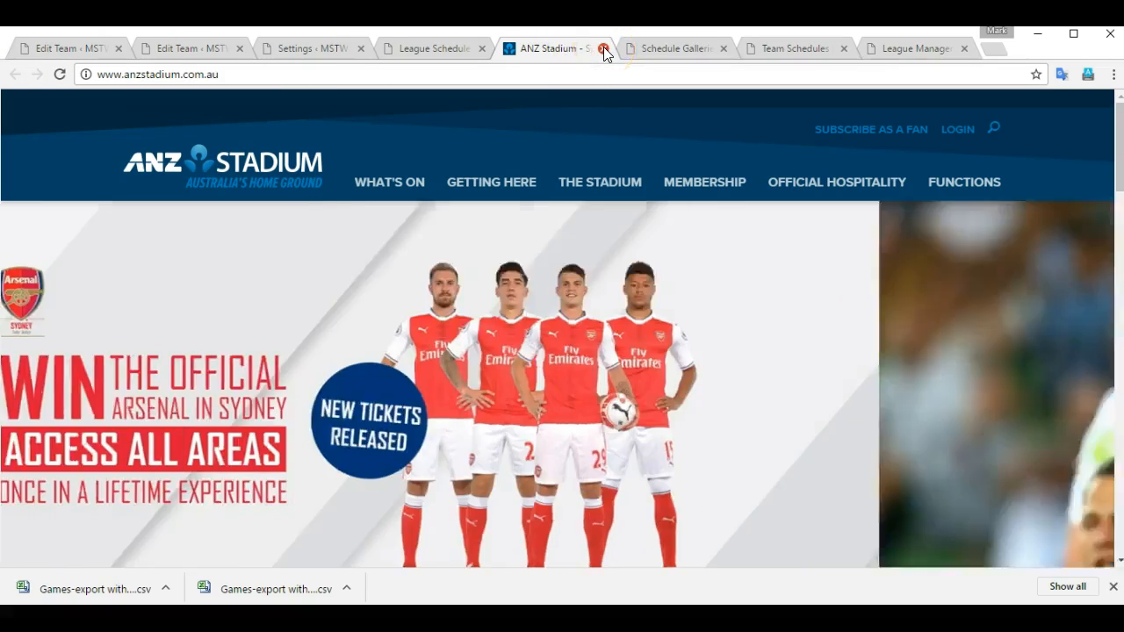
- Close the ANZ Stadium website and return to the League Manager schedule settings
{"action": "left_click", "coordinate": [603, 50]}
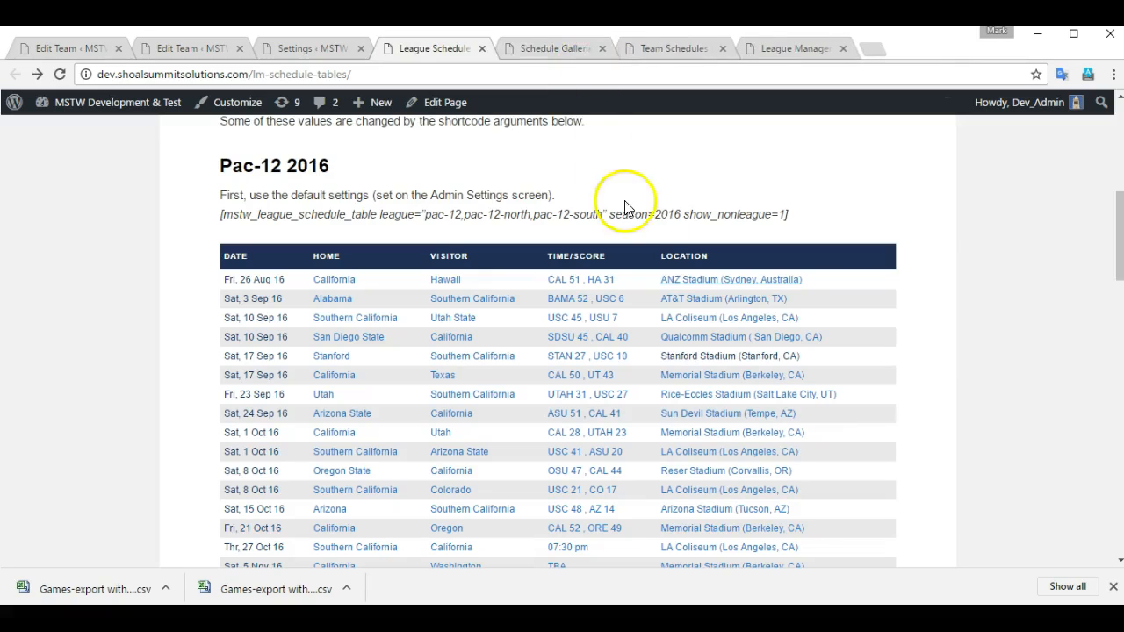
{"action": "scroll", "coordinate": [667, 331], "scroll_direction": "down", "scroll_amount": 1}
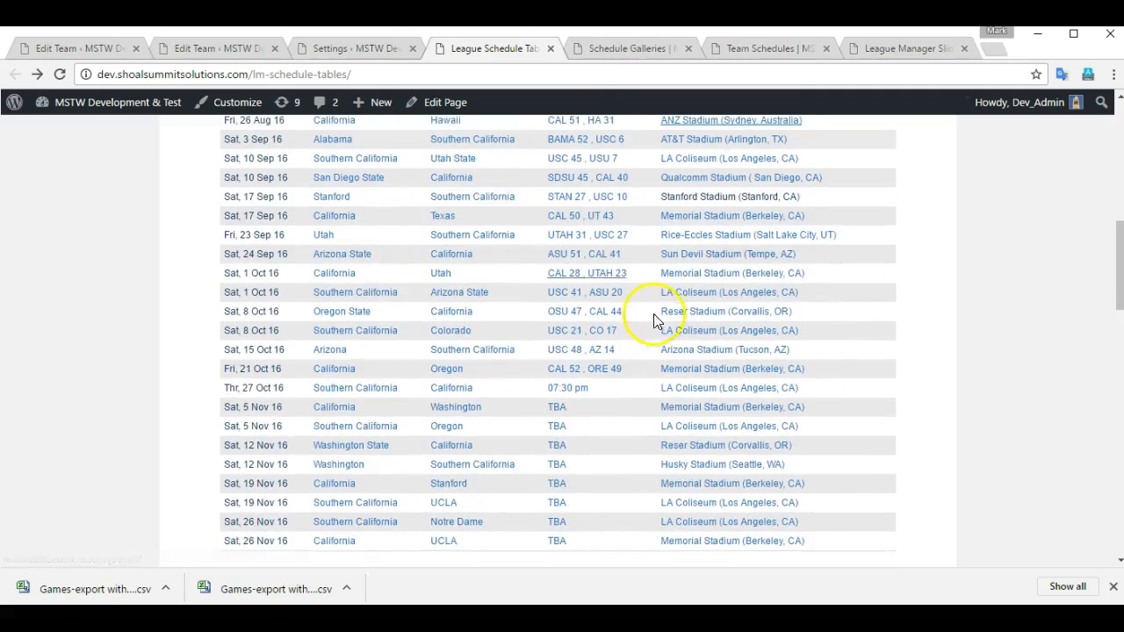
{"action": "left_click", "coordinate": [211, 50]}
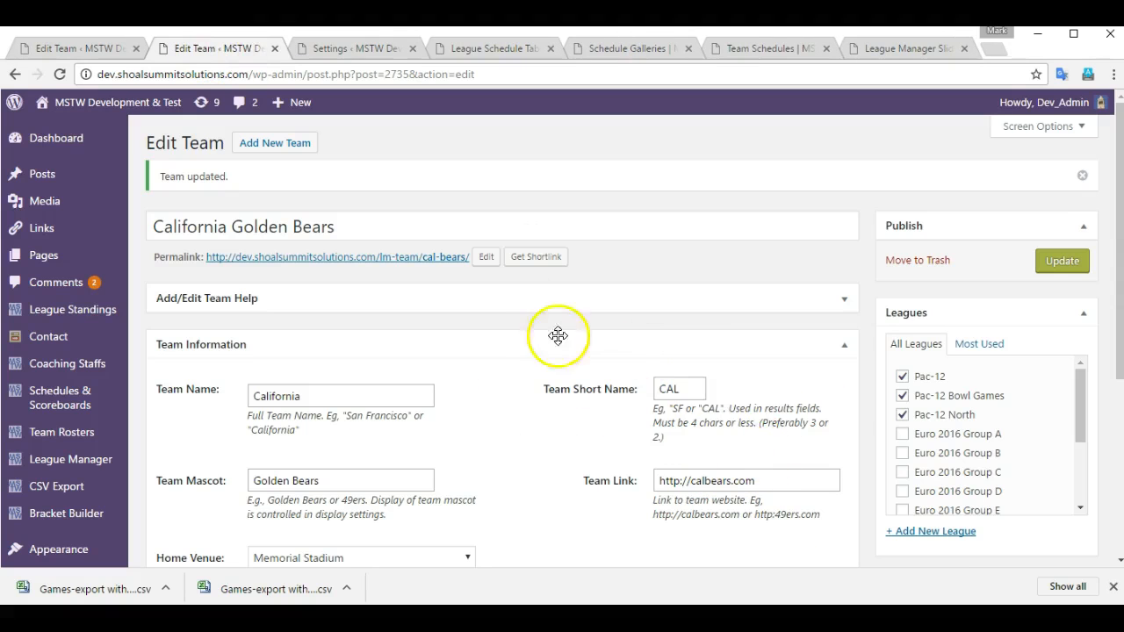
{"action": "left_click", "coordinate": [355, 49]}
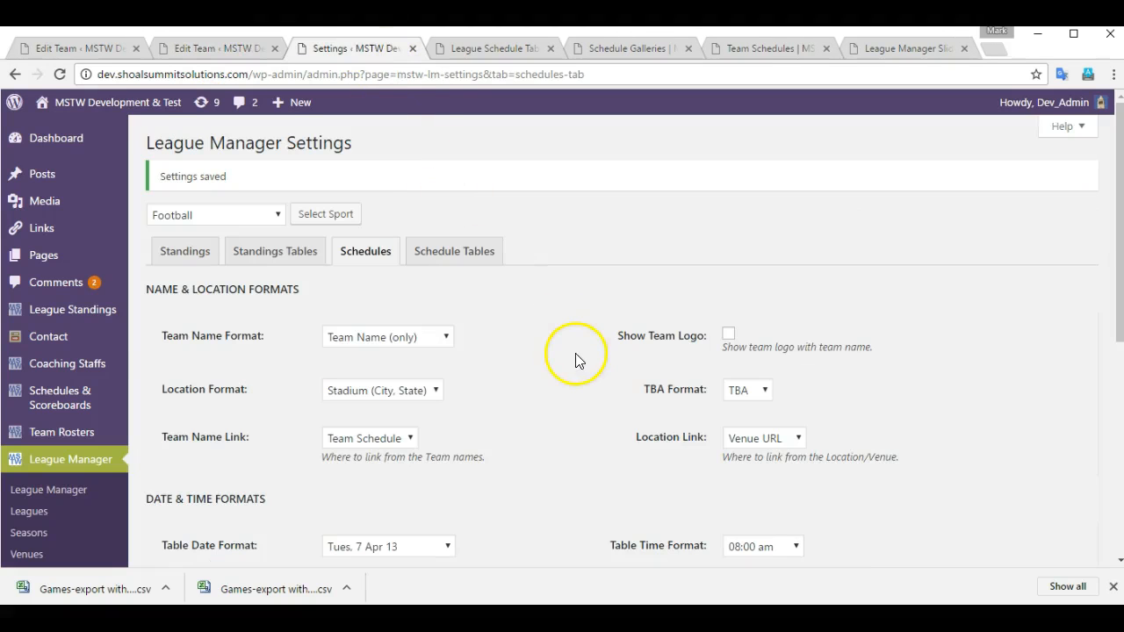
- Set the schedules' team name format to Team Name & Mascot and enable showing the team logo
{"action": "left_click", "coordinate": [446, 342]}
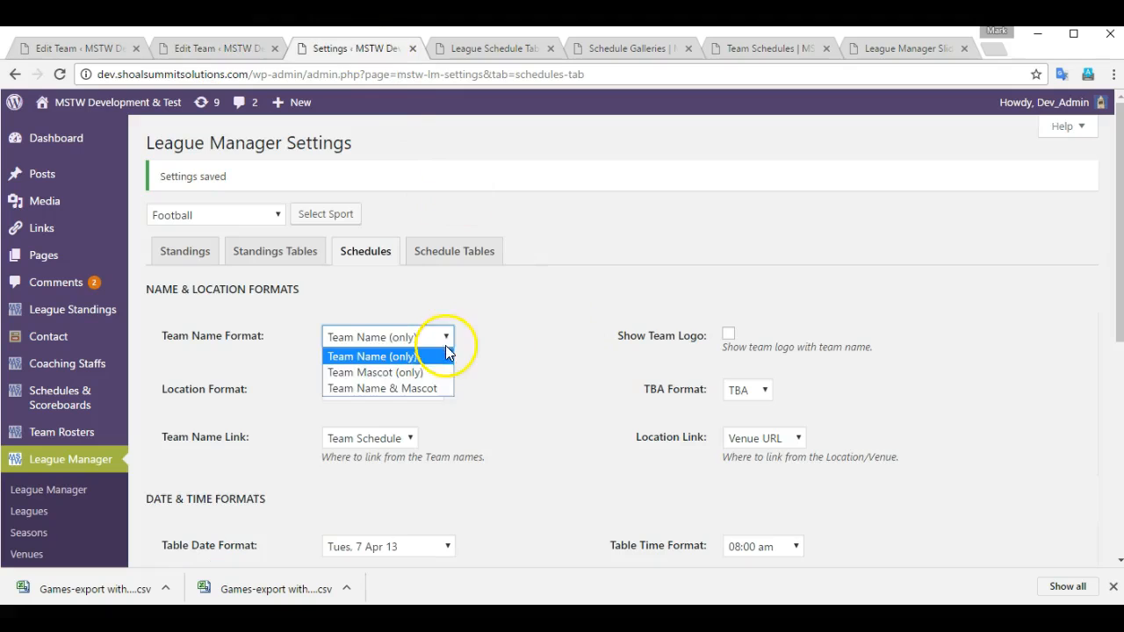
{"action": "left_click", "coordinate": [436, 388]}
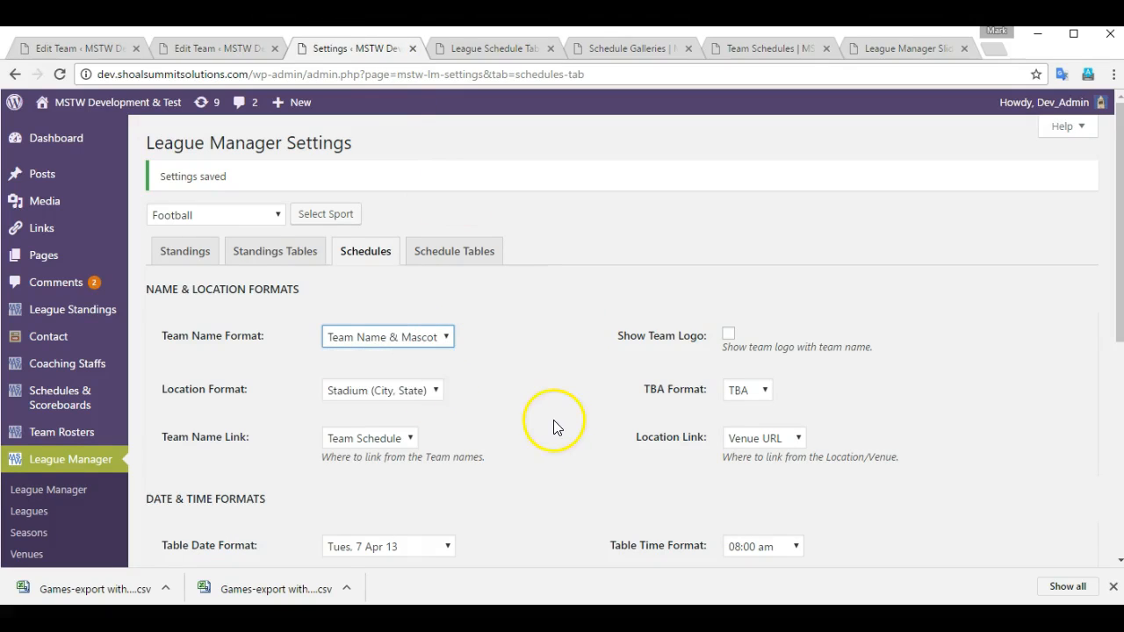
{"action": "left_click", "coordinate": [726, 337]}
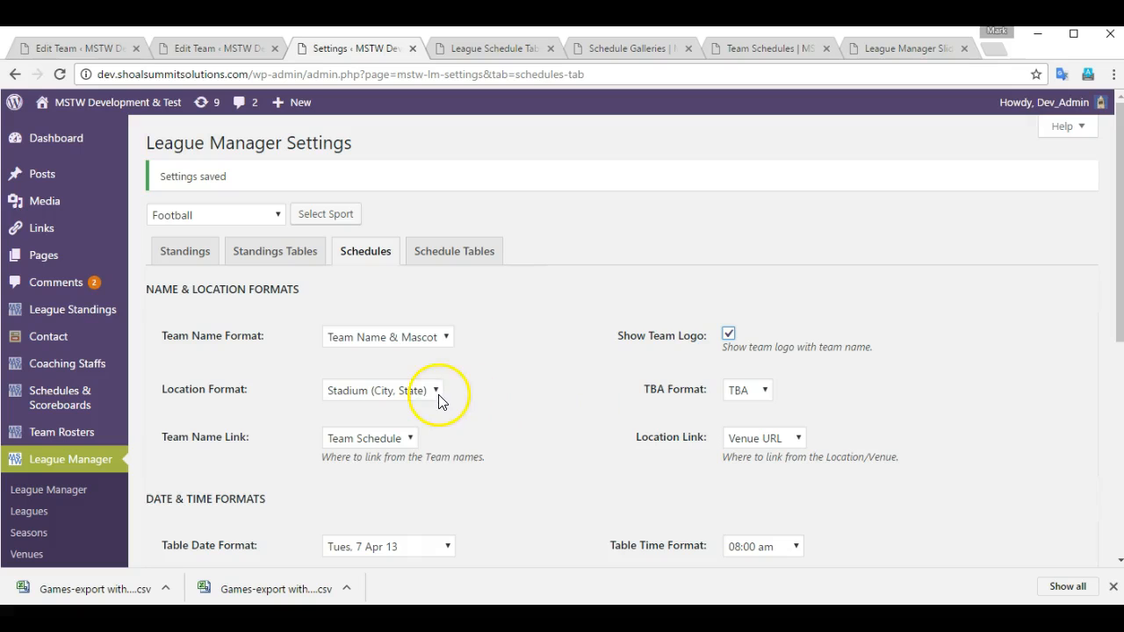
- Set the team name link to Team URL and the location link to Google Map, and save the schedule settings
{"action": "left_click", "coordinate": [411, 440]}
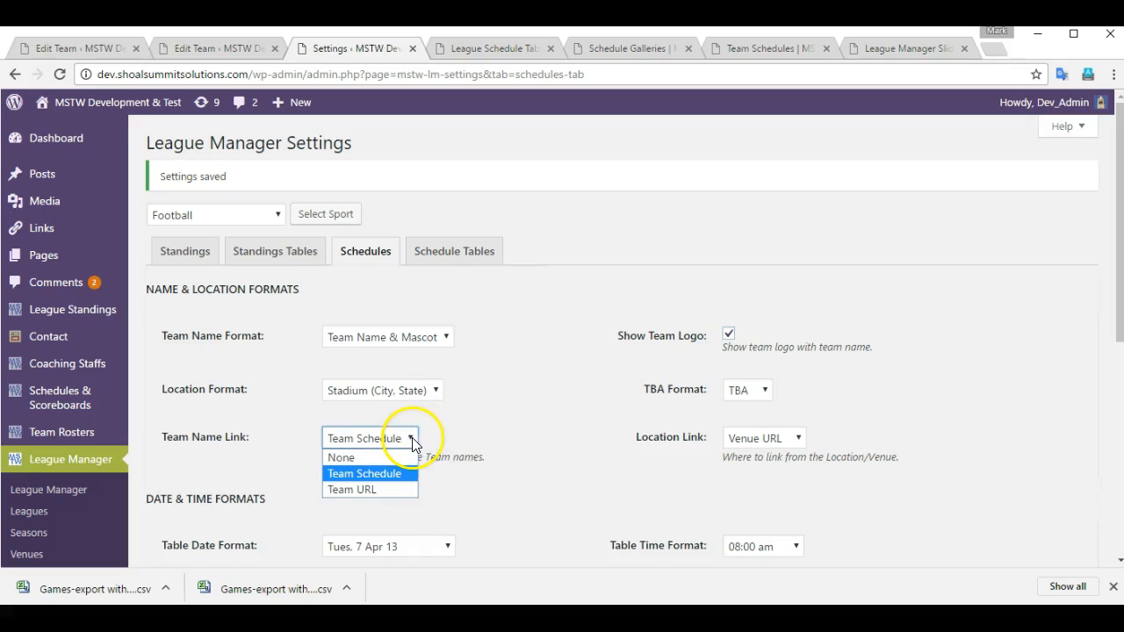
{"action": "left_click", "coordinate": [396, 490]}
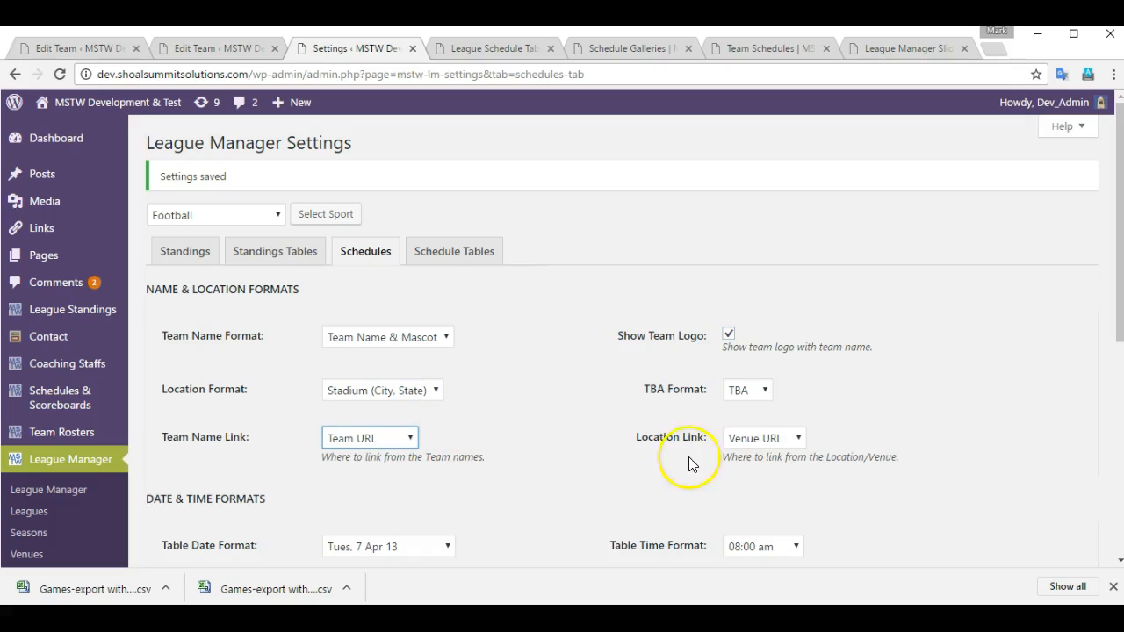
{"action": "left_click", "coordinate": [799, 437]}
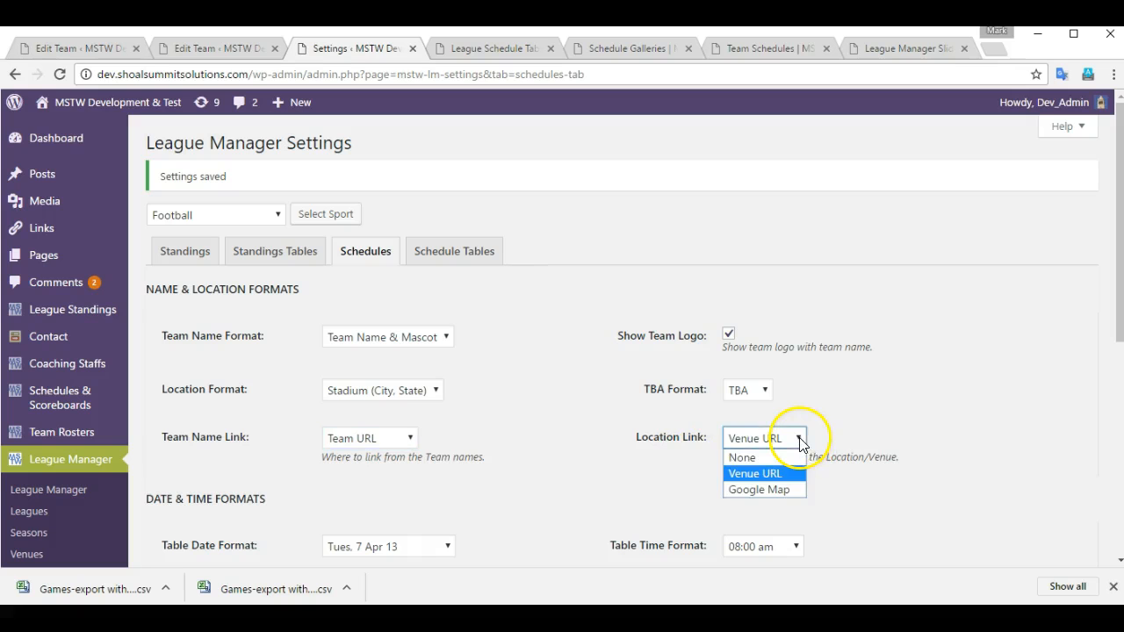
{"action": "left_click", "coordinate": [778, 488]}
{"action": "scroll", "coordinate": [592, 479], "scroll_direction": "down", "scroll_amount": 3}
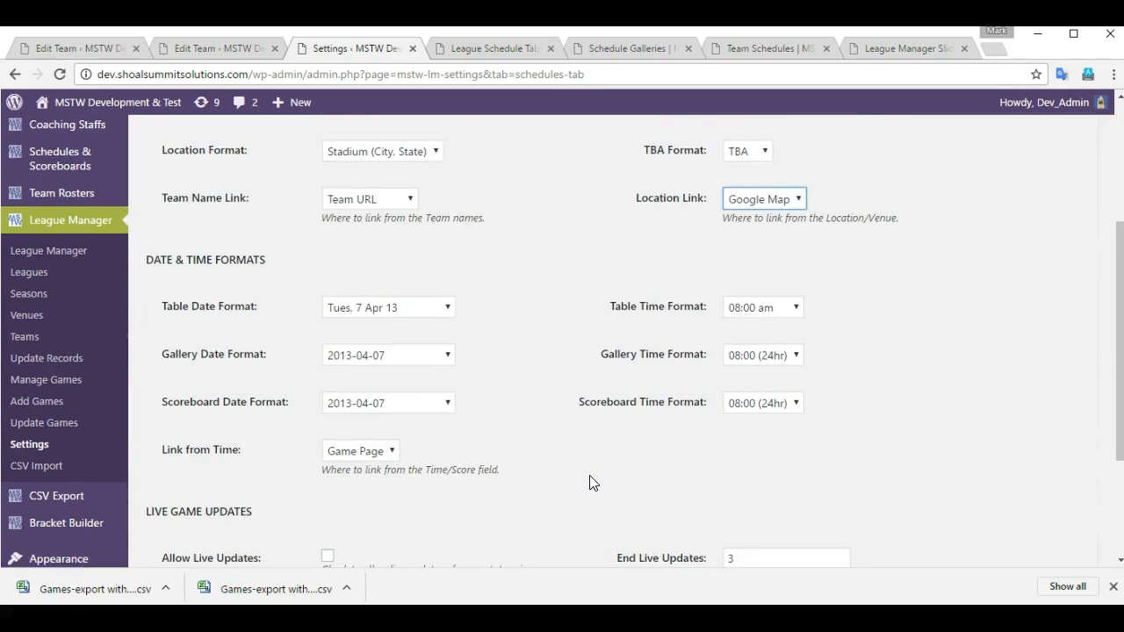
{"action": "scroll", "coordinate": [592, 483], "scroll_direction": "up", "scroll_amount": 3}
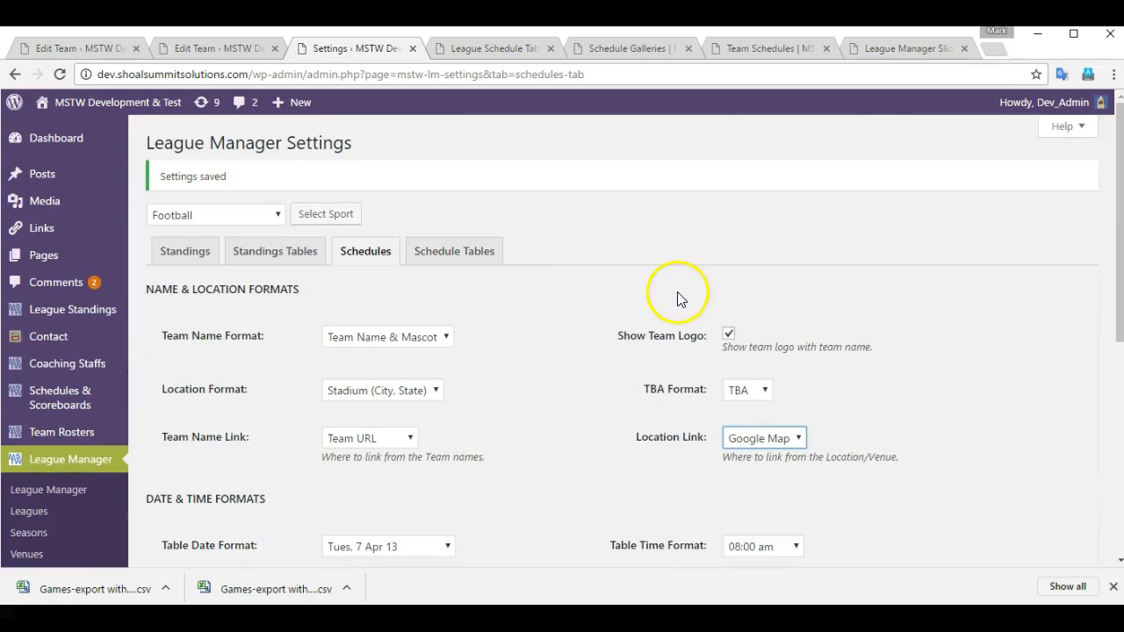
{"action": "scroll", "coordinate": [652, 291], "scroll_direction": "down", "scroll_amount": 5}
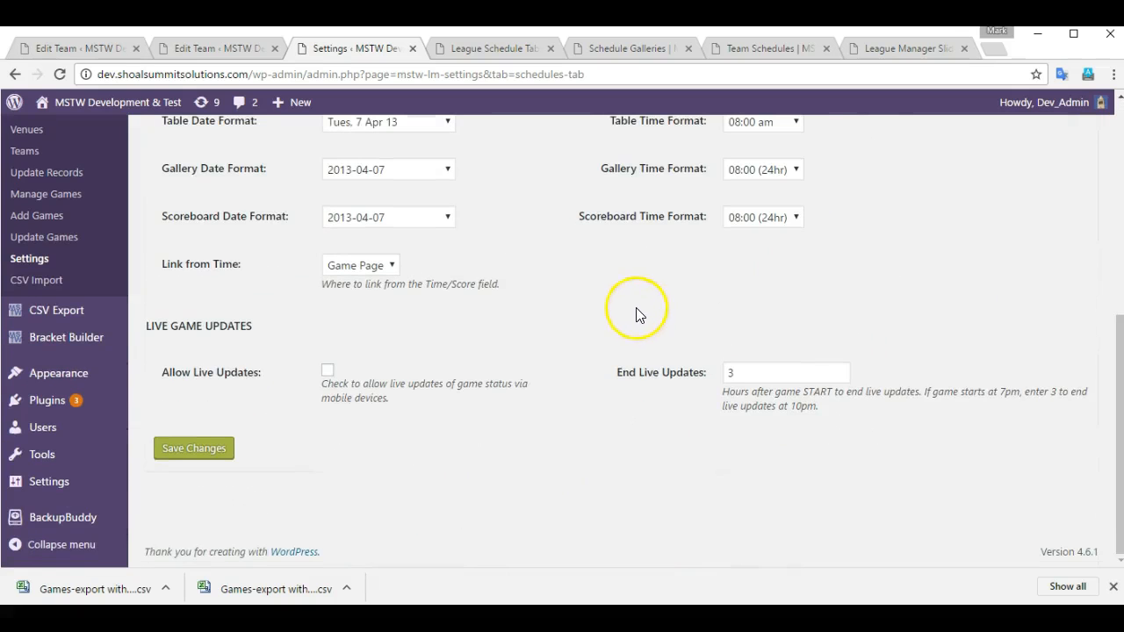
{"action": "left_click", "coordinate": [221, 455]}
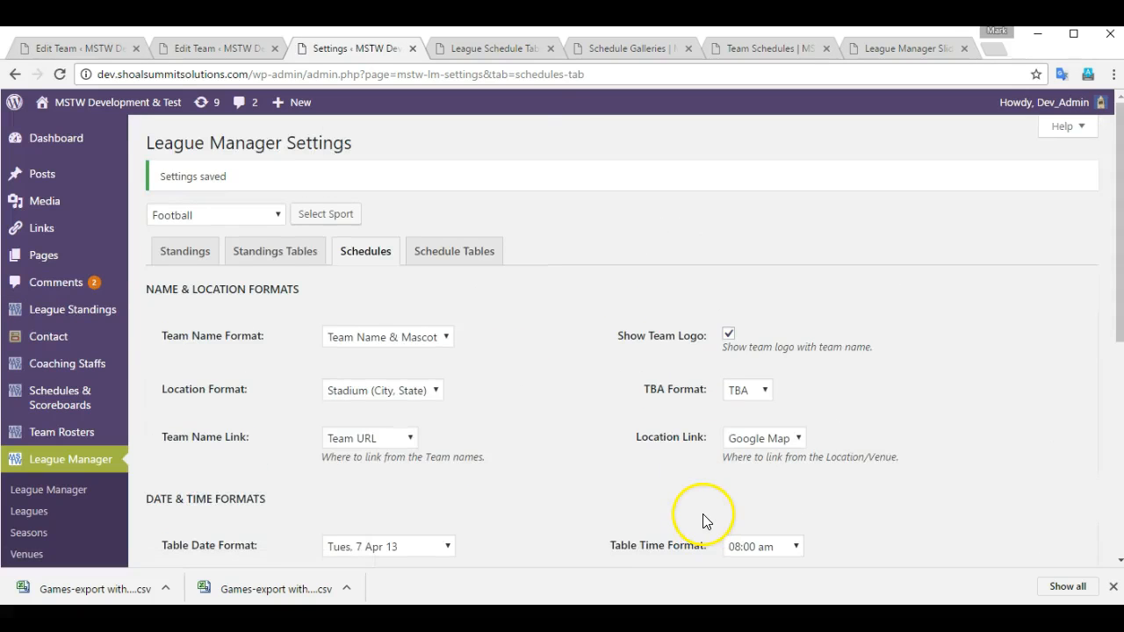
- Reload the league schedule tables and check the California Golden Bears website link from the 26 August game
{"action": "left_click", "coordinate": [464, 53]}
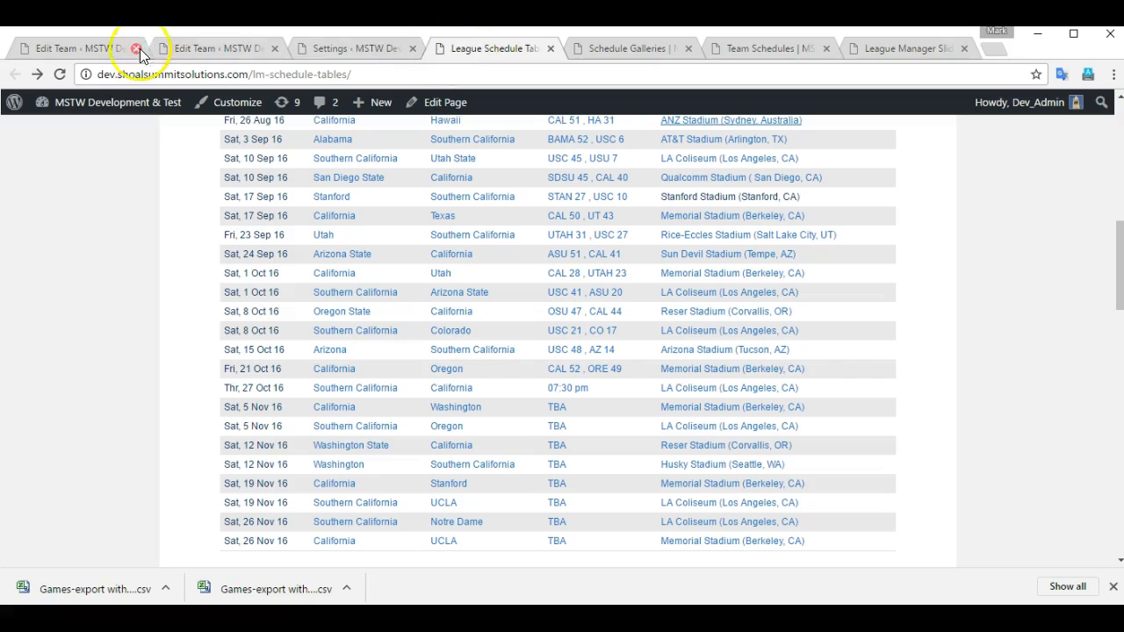
{"action": "left_click", "coordinate": [61, 74]}
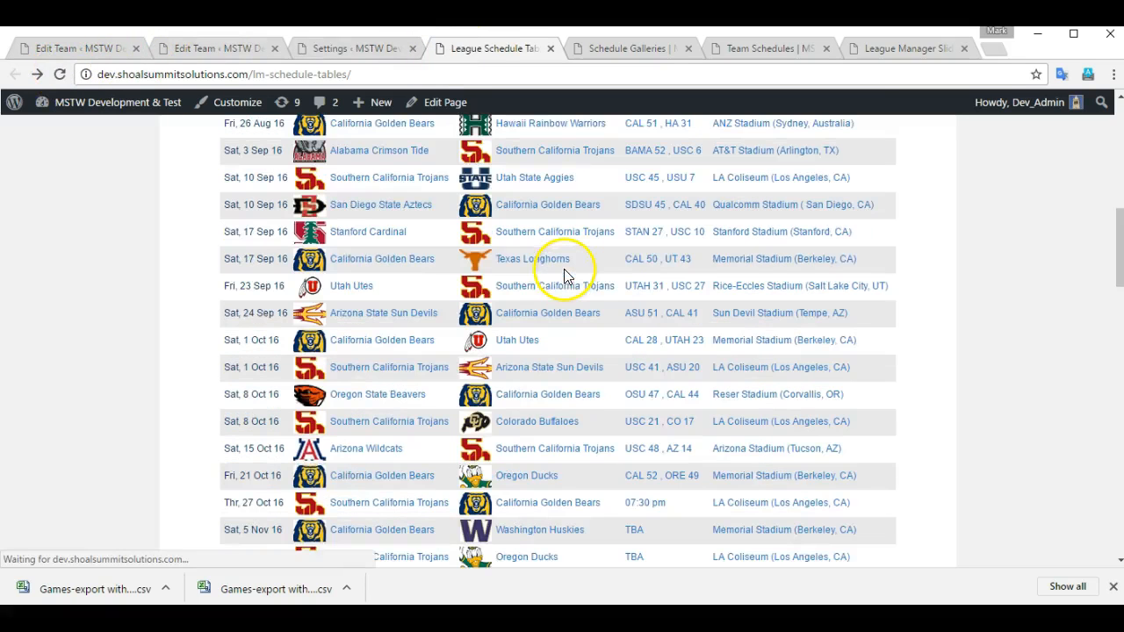
{"action": "scroll", "coordinate": [616, 279], "scroll_direction": "up", "scroll_amount": 3}
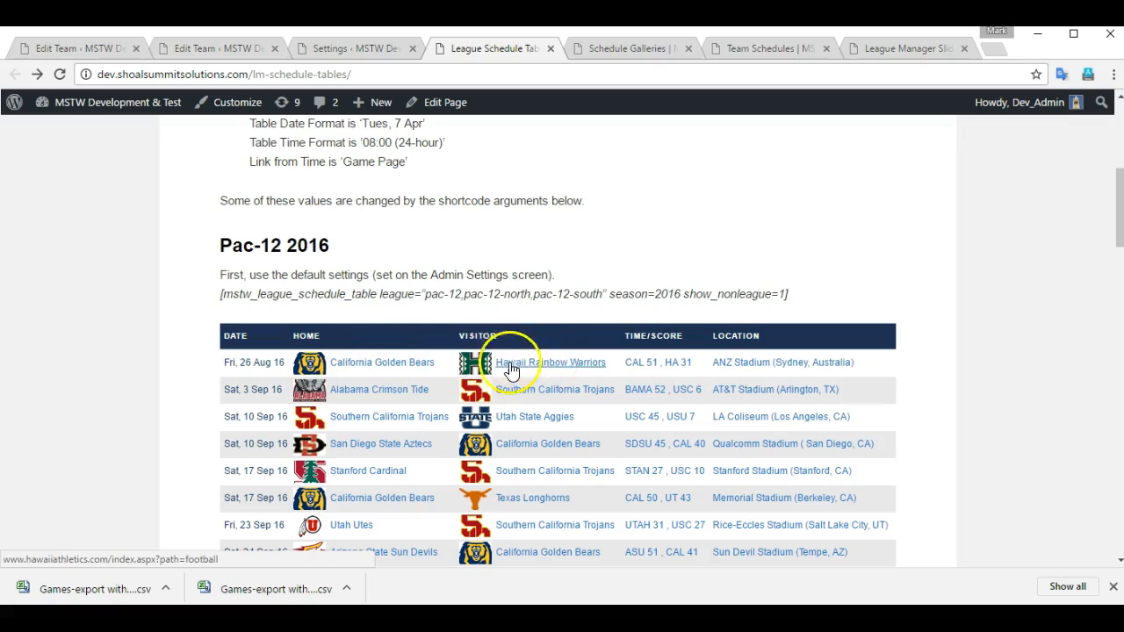
{"action": "left_click", "coordinate": [402, 367]}
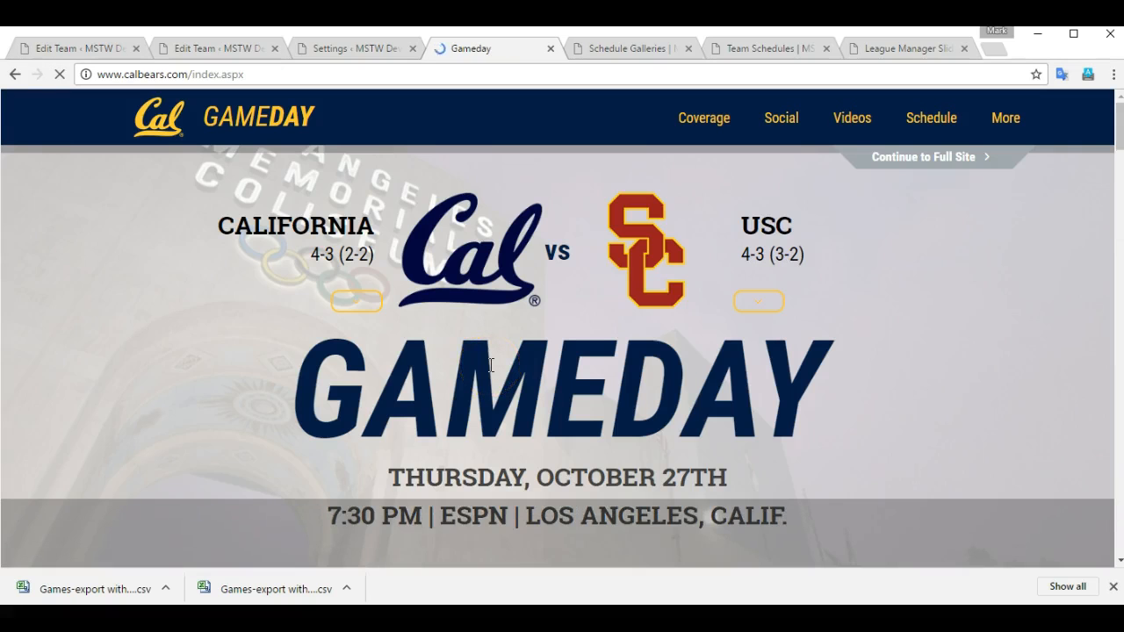
{"action": "left_click", "coordinate": [14, 78]}
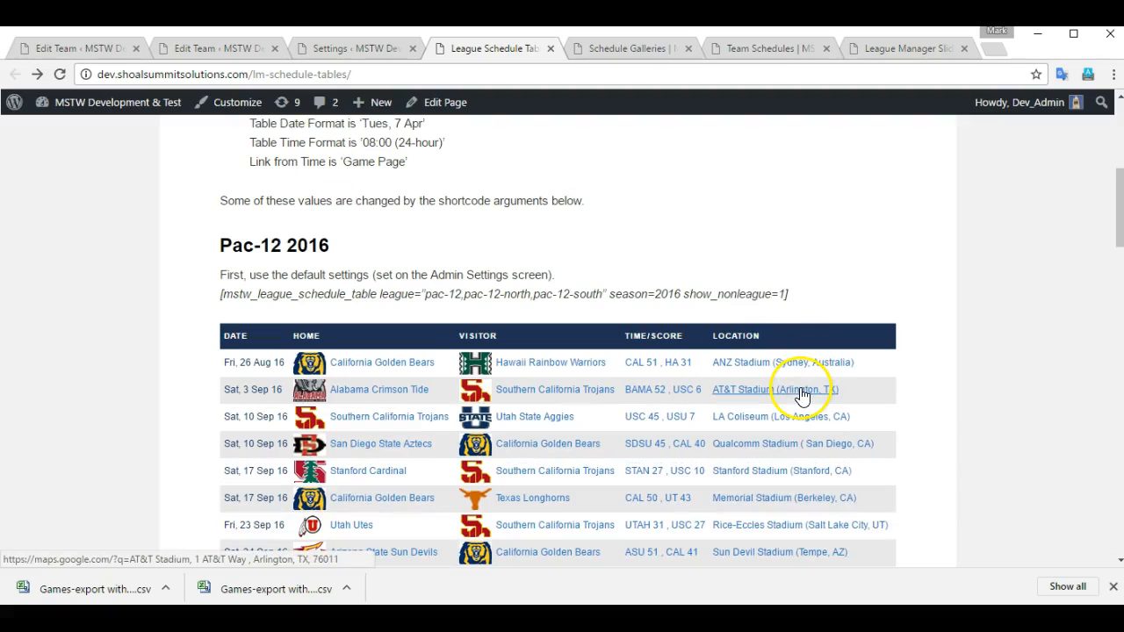
- View the game page for the 26 August California–Hawaii game, and return to the league schedule tables
{"action": "left_click", "coordinate": [669, 373]}
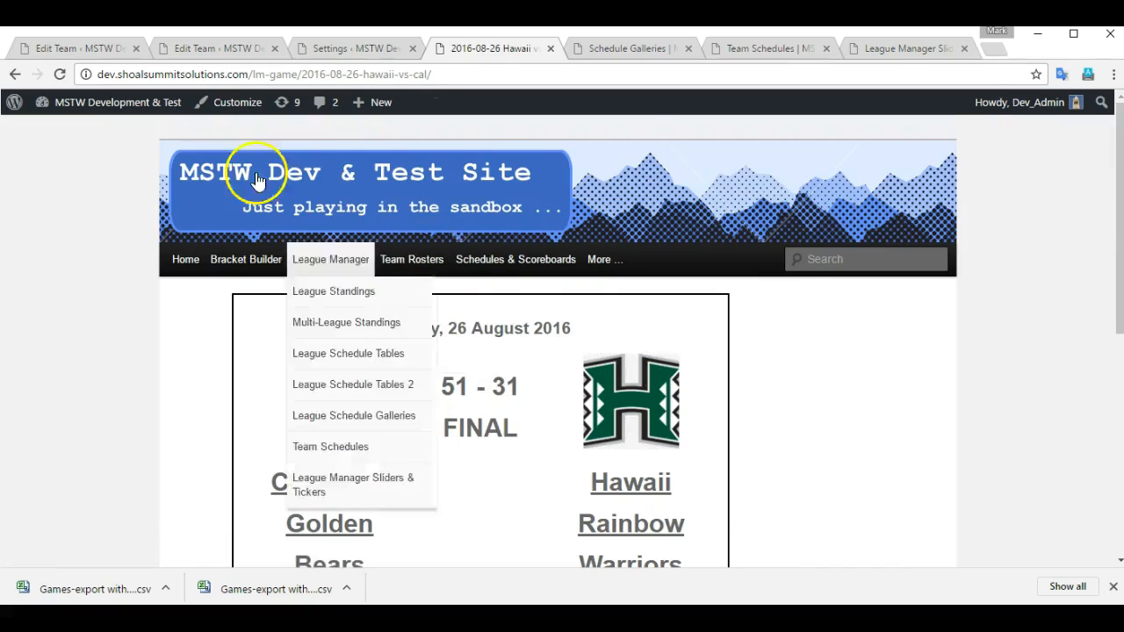
{"action": "scroll", "coordinate": [547, 421], "scroll_direction": "down", "scroll_amount": 3}
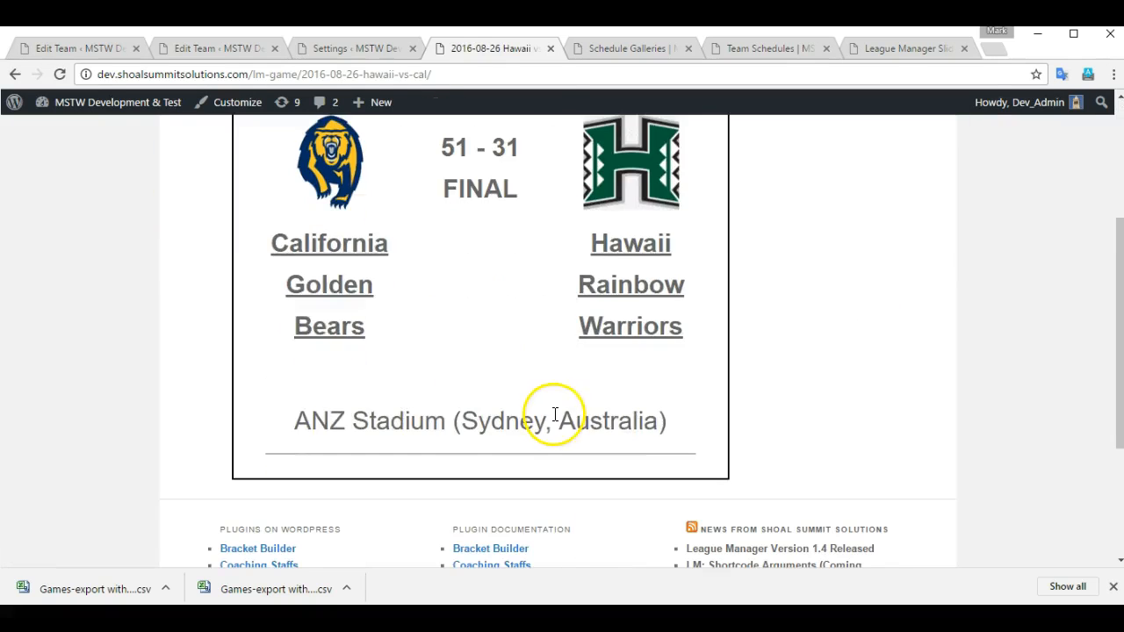
{"action": "left_click", "coordinate": [17, 73]}
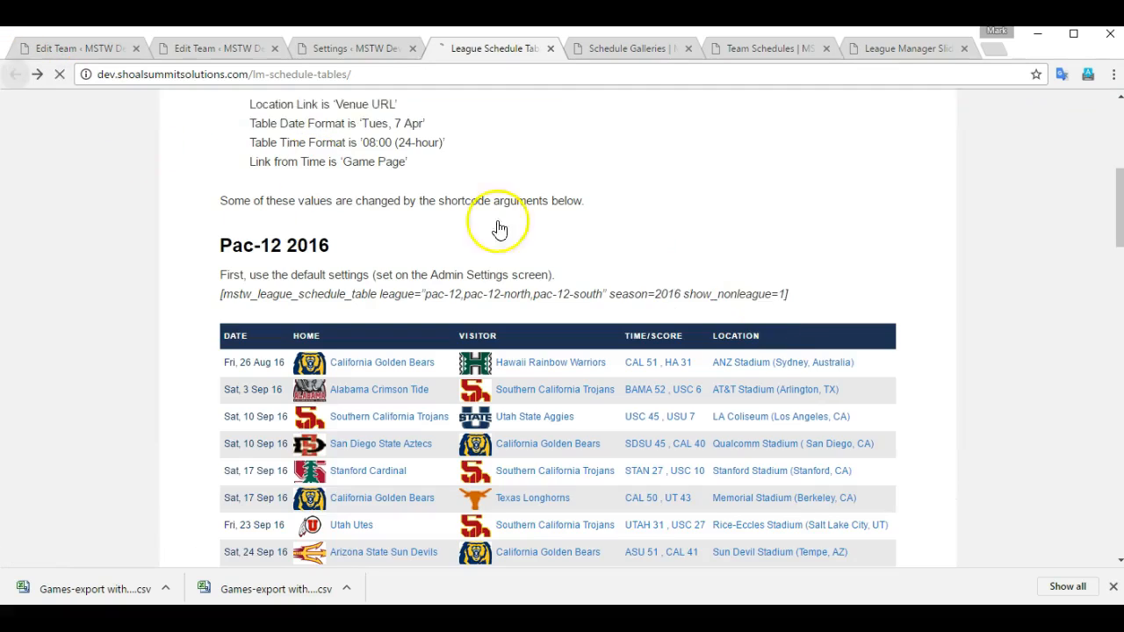
- Open the ANZ Stadium map from the 26 August game's location, examine the surrounding area, and close the map
{"action": "left_click", "coordinate": [795, 369]}
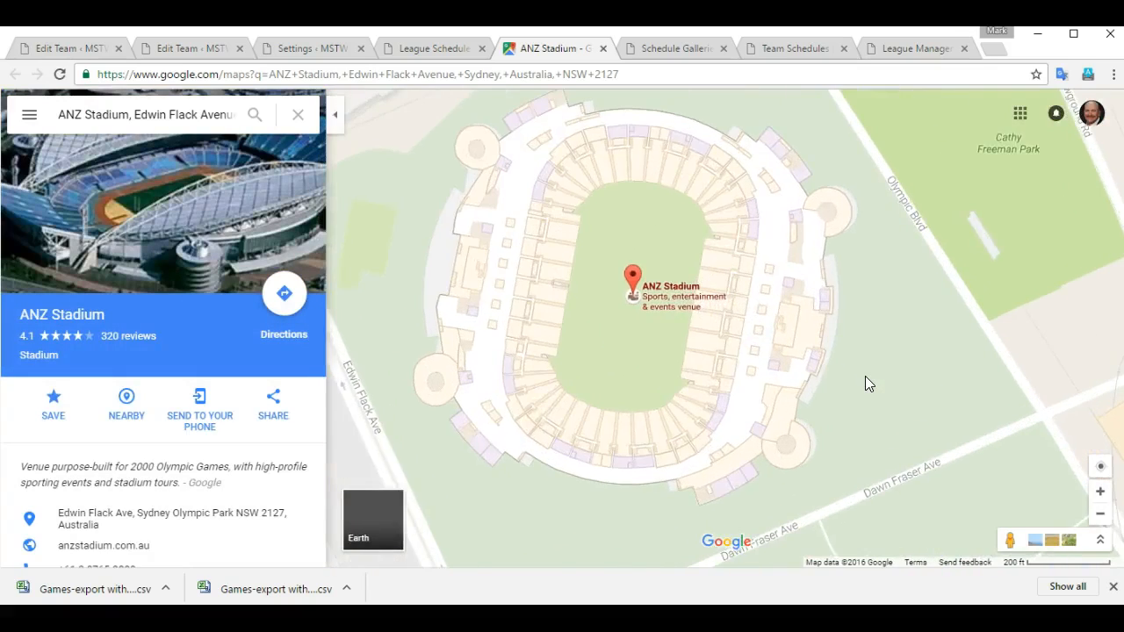
{"action": "scroll", "coordinate": [865, 376], "scroll_direction": "down", "scroll_amount": 2}
{"action": "scroll", "coordinate": [865, 375], "scroll_direction": "down", "scroll_amount": 2}
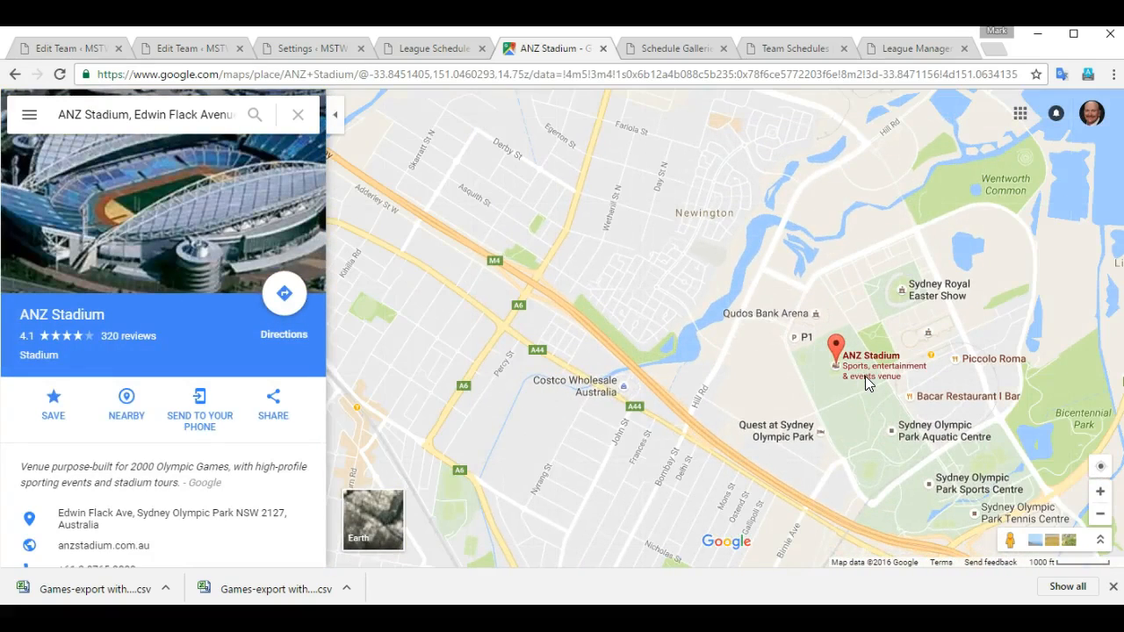
{"action": "scroll", "coordinate": [865, 381], "scroll_direction": "down", "scroll_amount": 1}
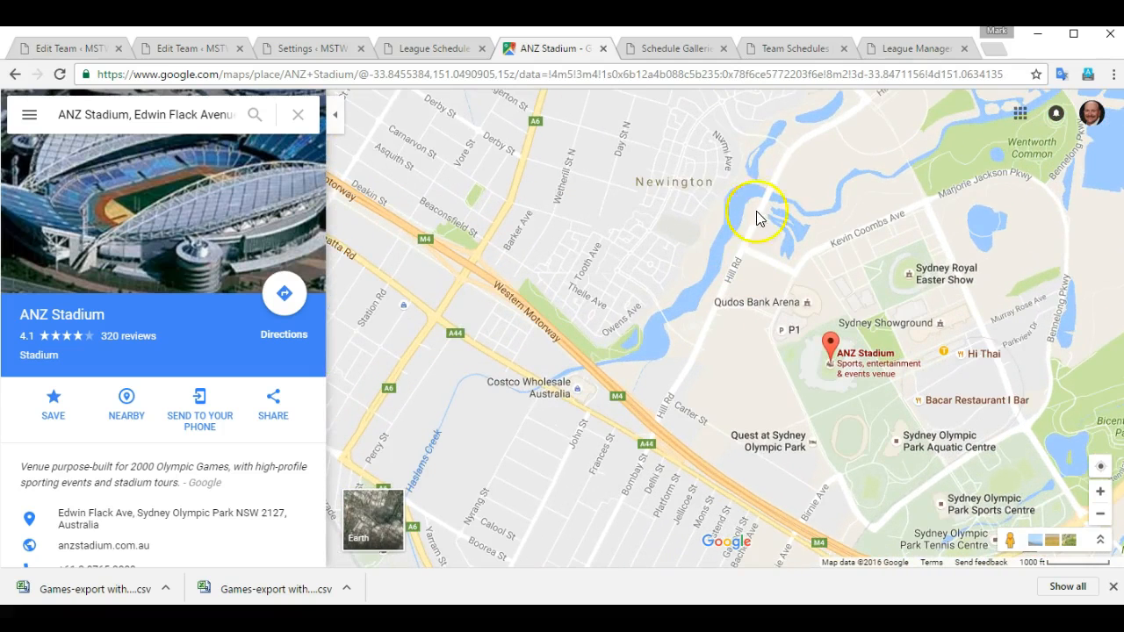
{"action": "left_click", "coordinate": [20, 79]}
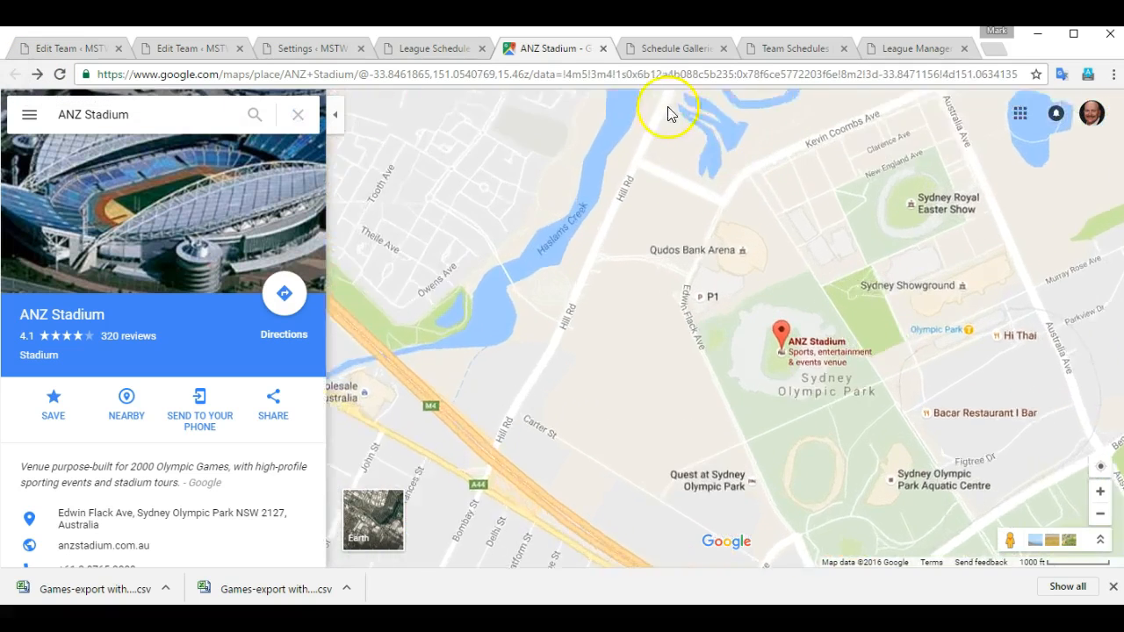
{"action": "left_click", "coordinate": [603, 49]}
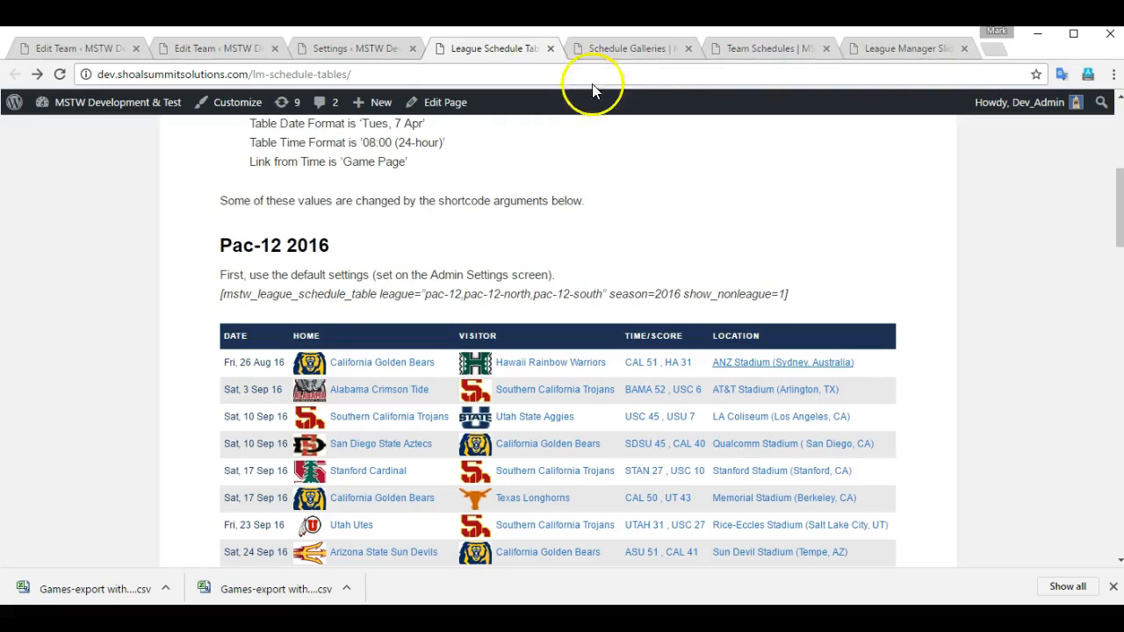
- Reload the schedule galleries and team schedules pages to check the team names, logos and links
{"action": "left_click", "coordinate": [619, 49]}
{"action": "mouse_move", "coordinate": [114, 92]}
{"action": "left_click", "coordinate": [59, 73]}
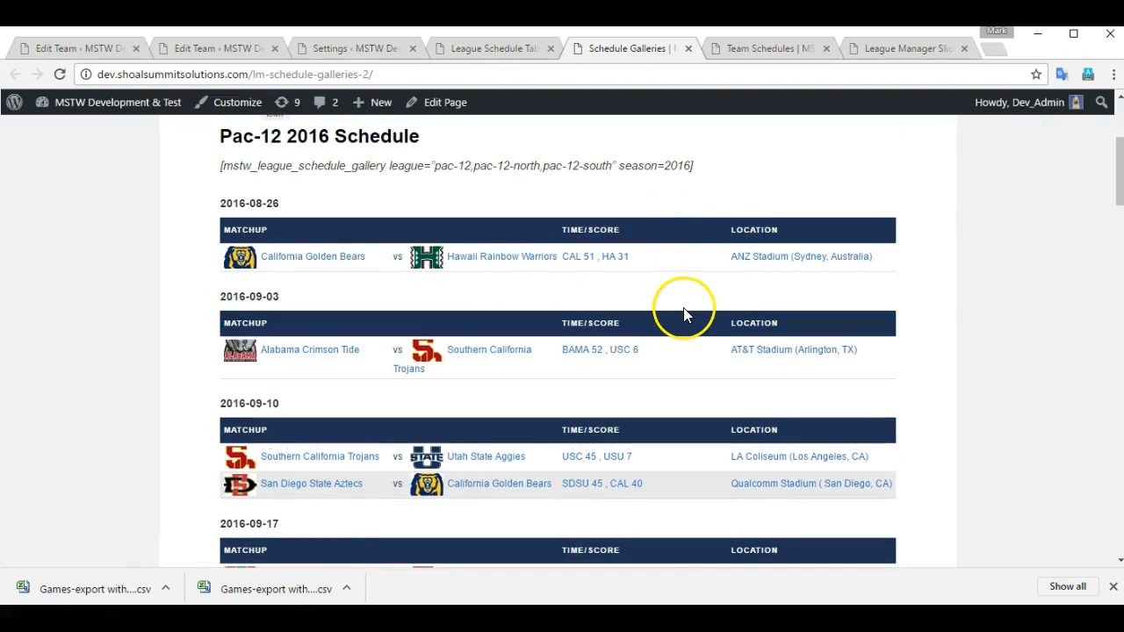
{"action": "left_click", "coordinate": [764, 50]}
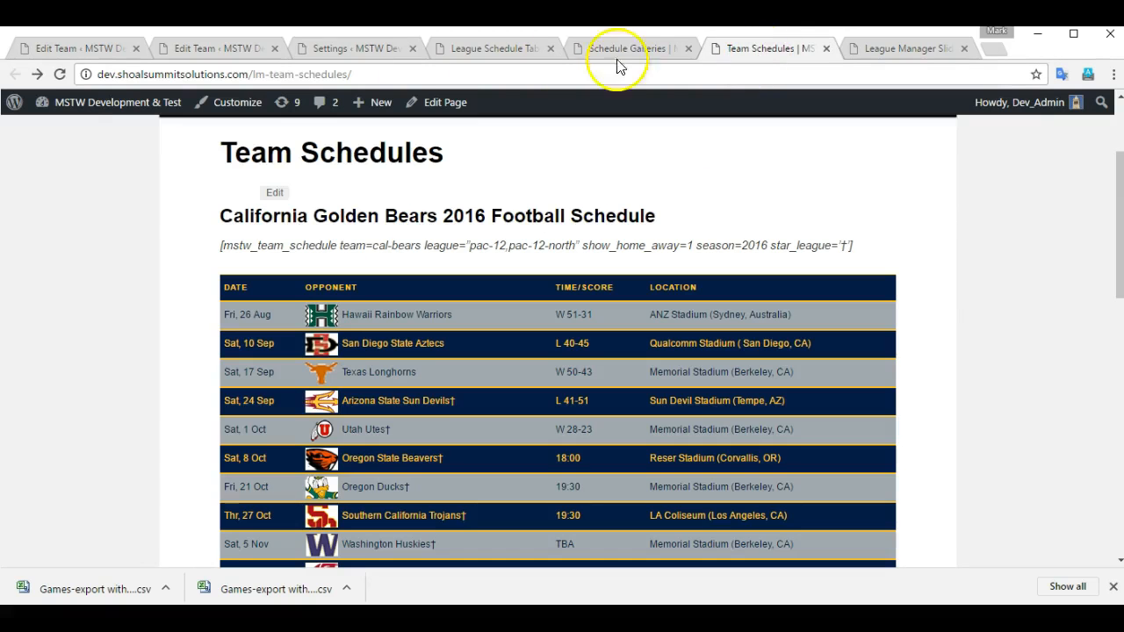
{"action": "left_click", "coordinate": [61, 77]}
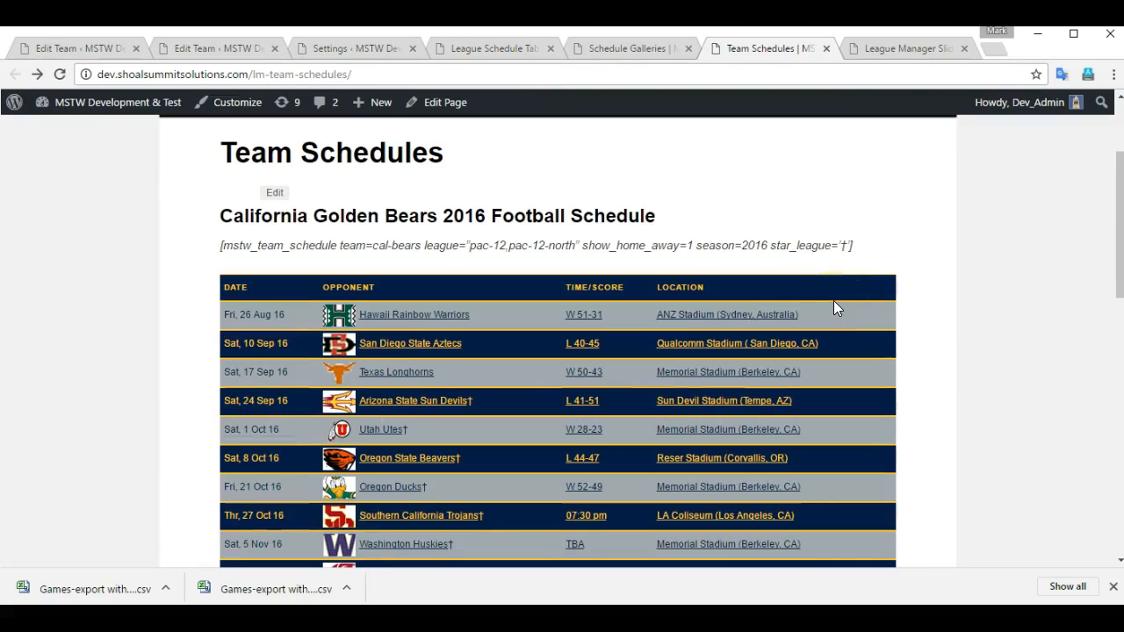
- Open the Qualcomm Stadium map from the California Golden Bears schedule, examine the surrounding area, and close the map
{"action": "left_click", "coordinate": [696, 336]}
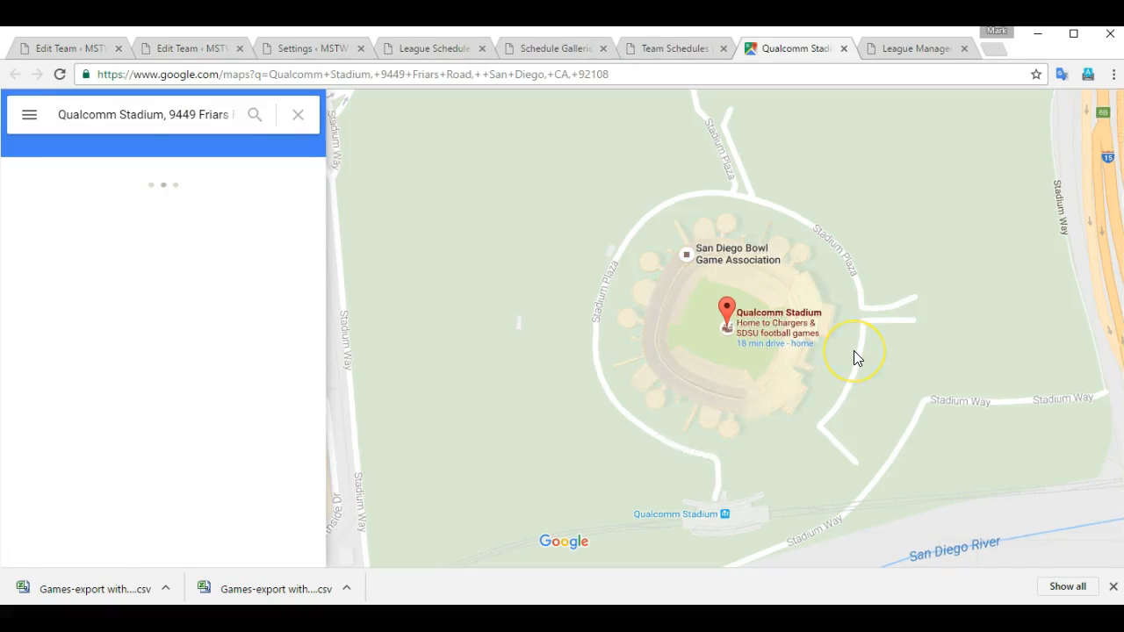
{"action": "scroll", "coordinate": [854, 351], "scroll_direction": "down", "scroll_amount": 4}
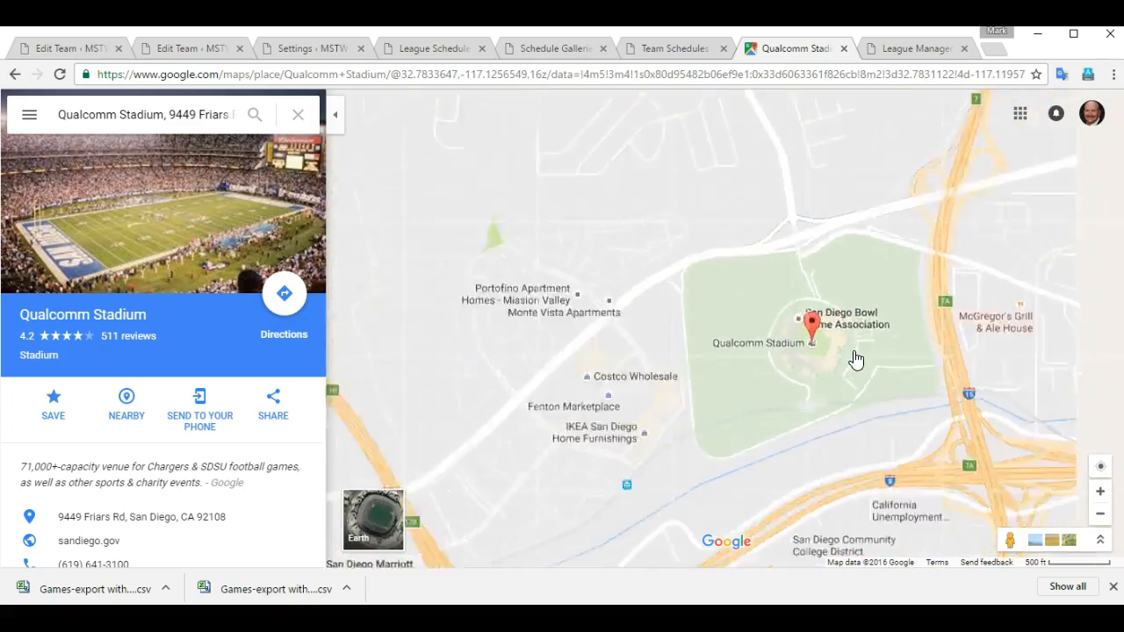
{"action": "scroll", "coordinate": [855, 358], "scroll_direction": "down", "scroll_amount": 1}
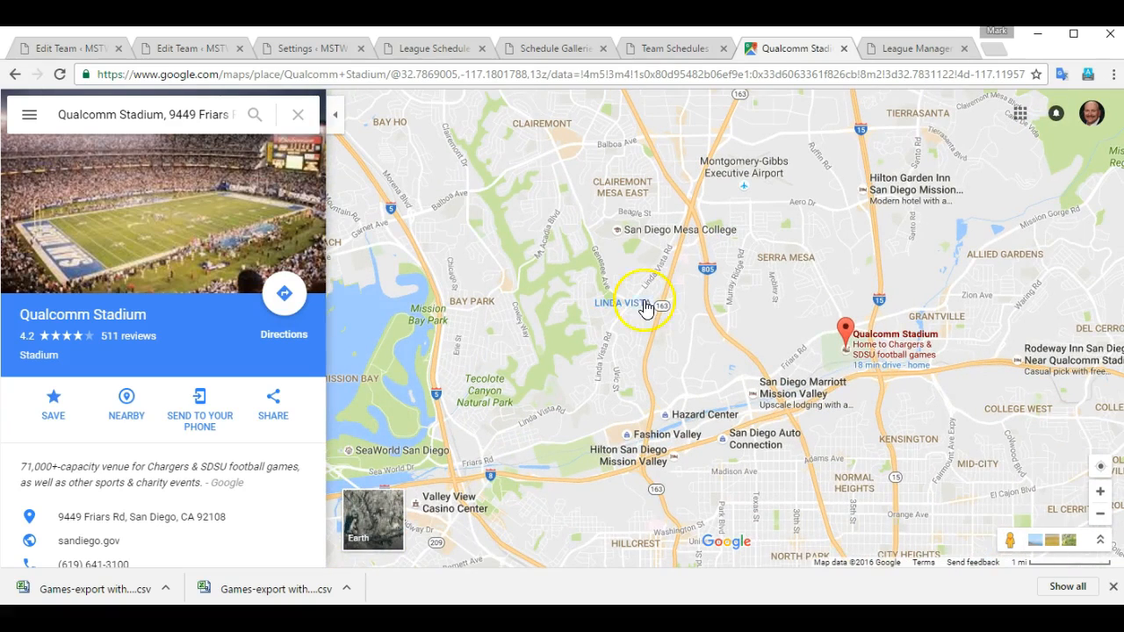
{"action": "left_click", "coordinate": [21, 77]}
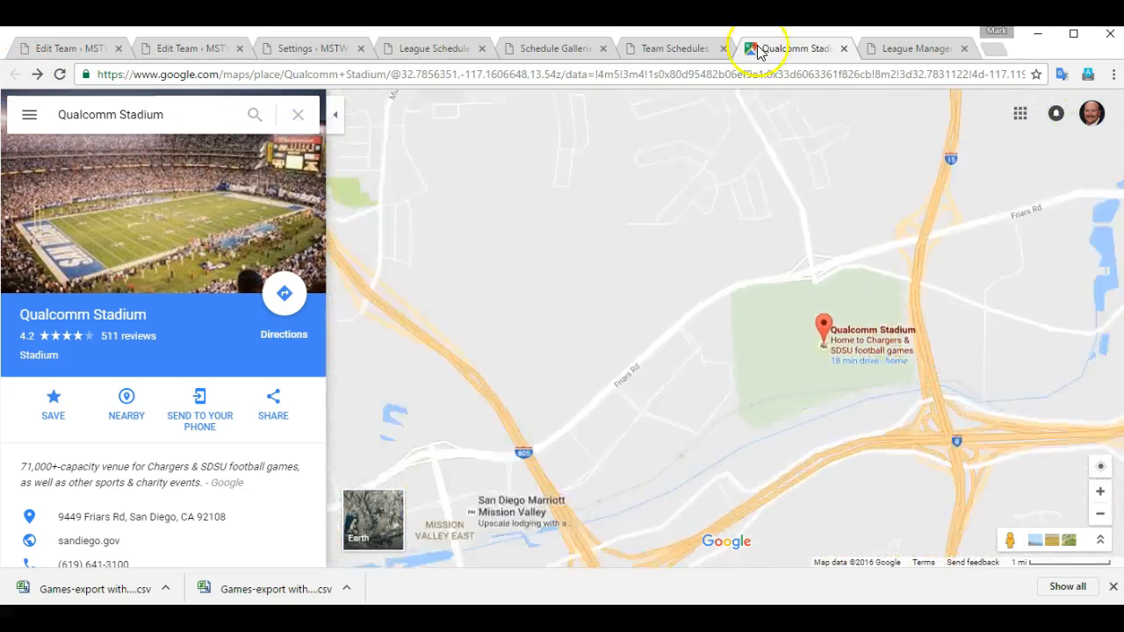
{"action": "left_click", "coordinate": [844, 48]}
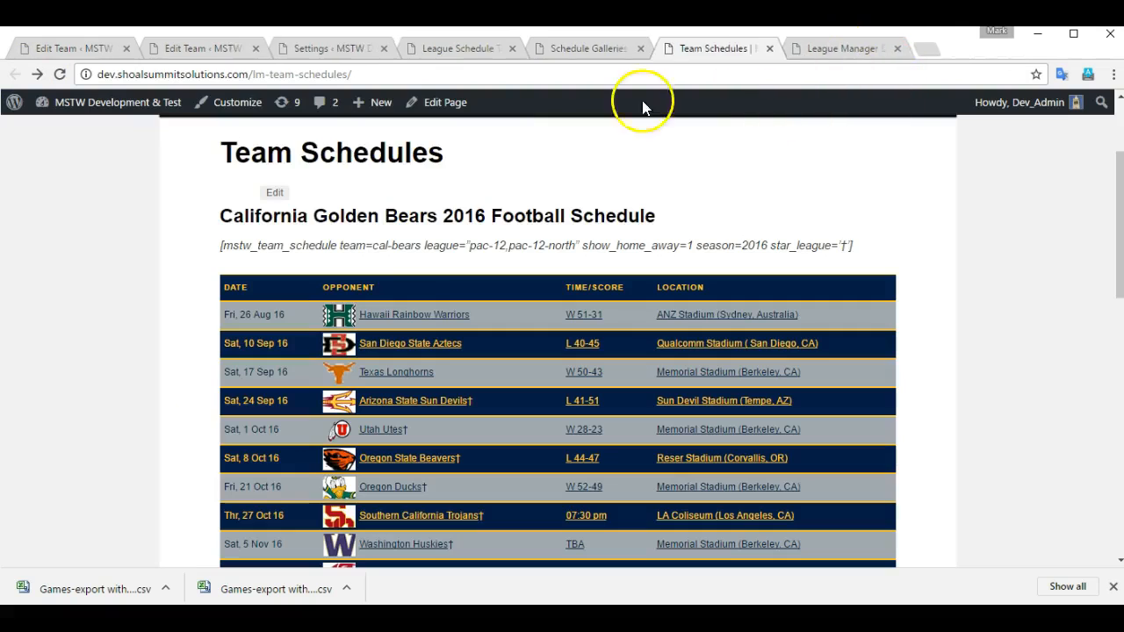
- Review the California Golden Bears team record, covering its short name, mascot, team link, home venue and both logos
{"action": "left_click", "coordinate": [261, 44]}
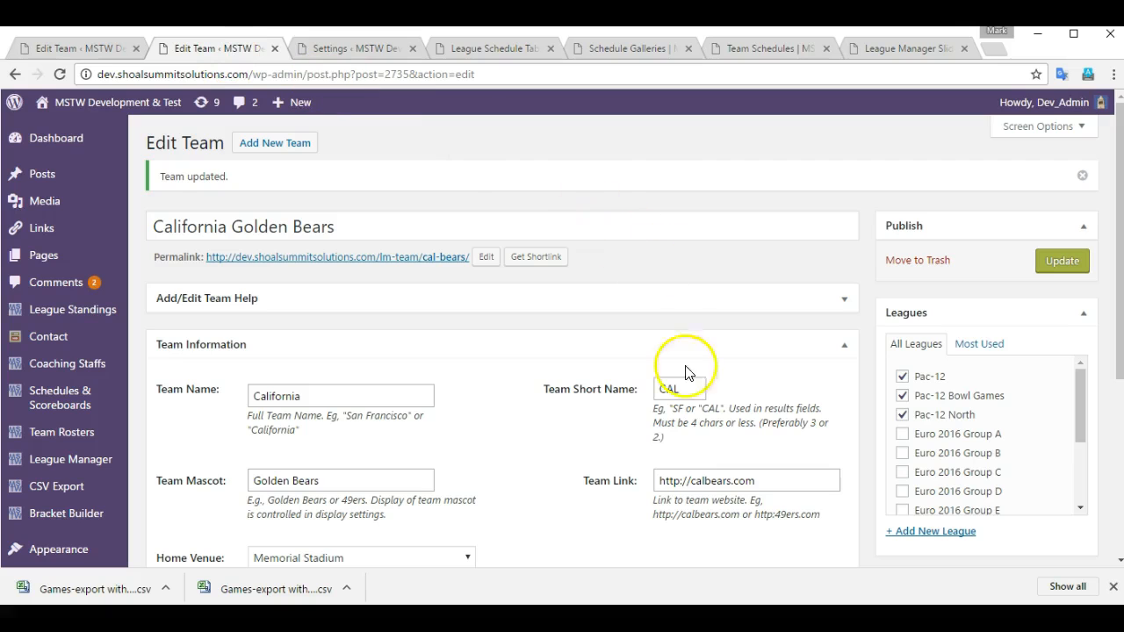
{"action": "scroll", "coordinate": [560, 379], "scroll_direction": "down", "scroll_amount": 3}
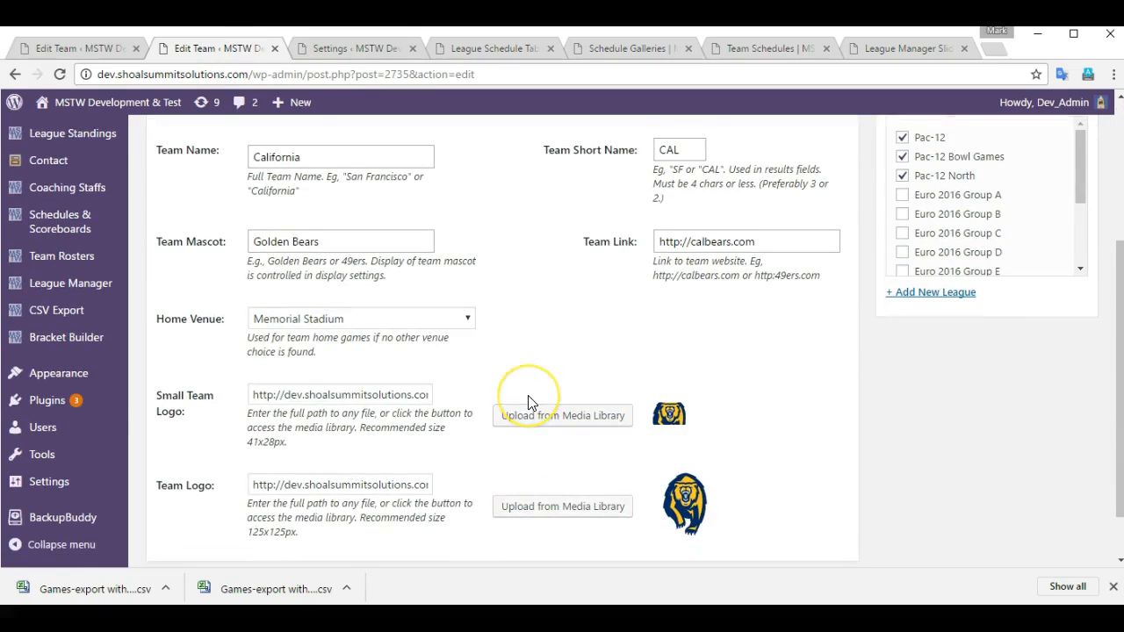
{"action": "scroll", "coordinate": [527, 402], "scroll_direction": "up", "scroll_amount": 1}
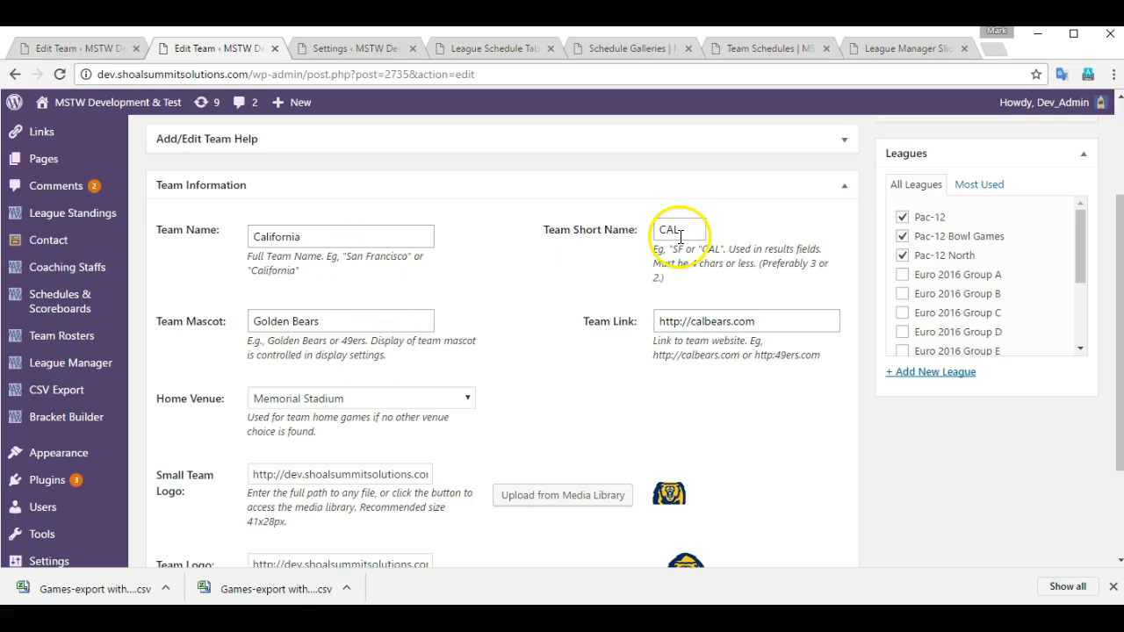
- Reload the League Manager Sliders & Tickers page and advance the Pac 12 2016 League Ticker to check its team logos and short names
{"action": "left_click", "coordinate": [870, 49]}
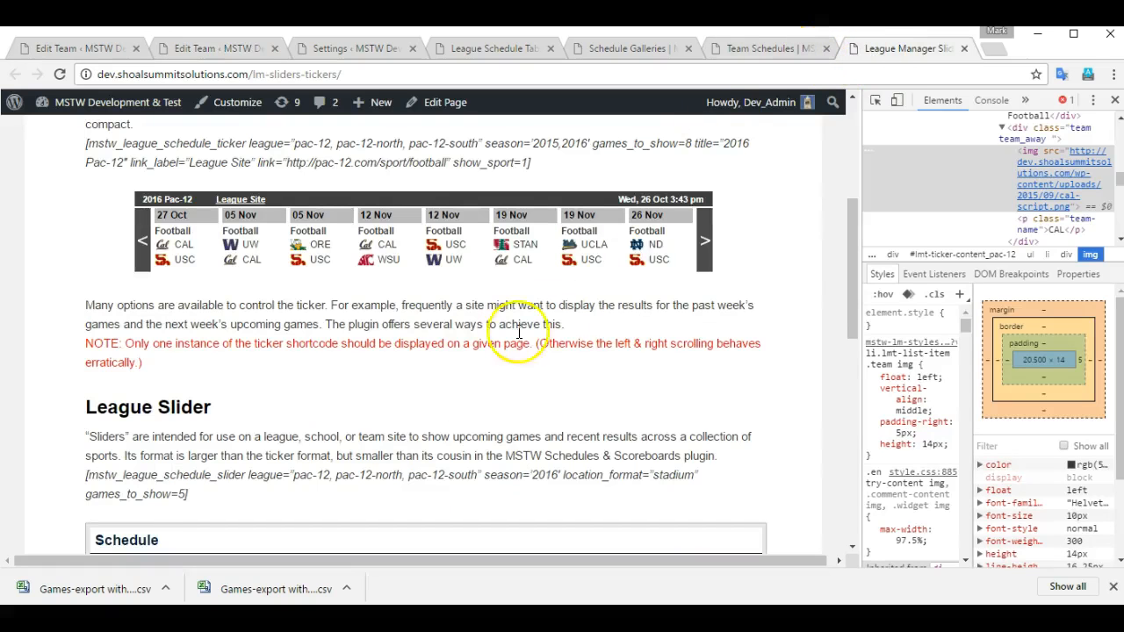
{"action": "scroll", "coordinate": [519, 332], "scroll_direction": "up", "scroll_amount": 1}
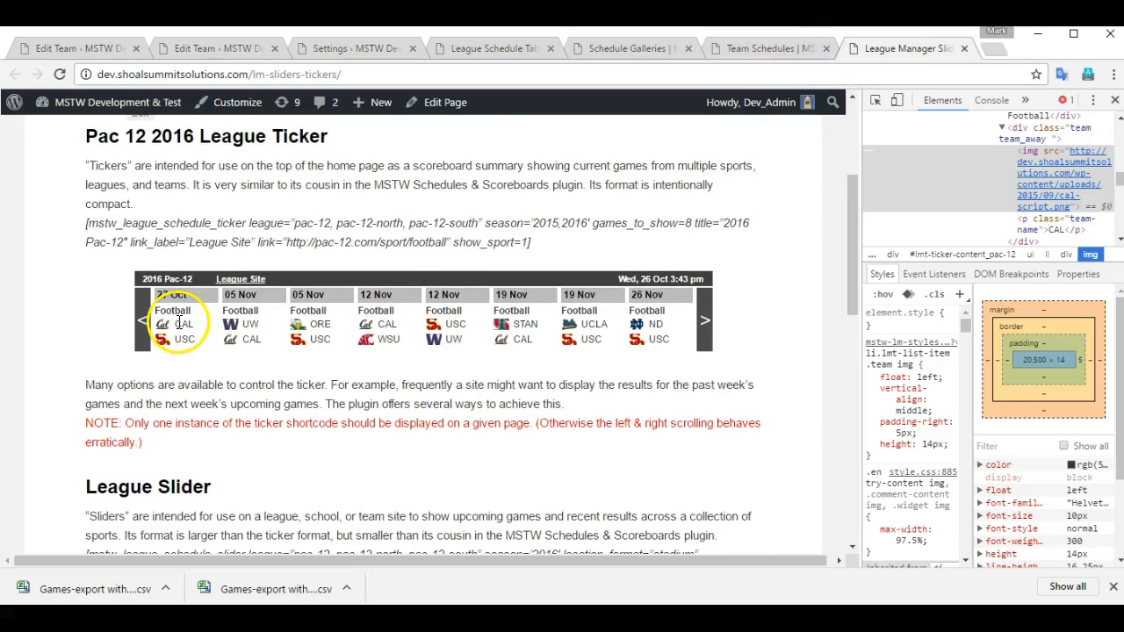
{"action": "left_click", "coordinate": [707, 323]}
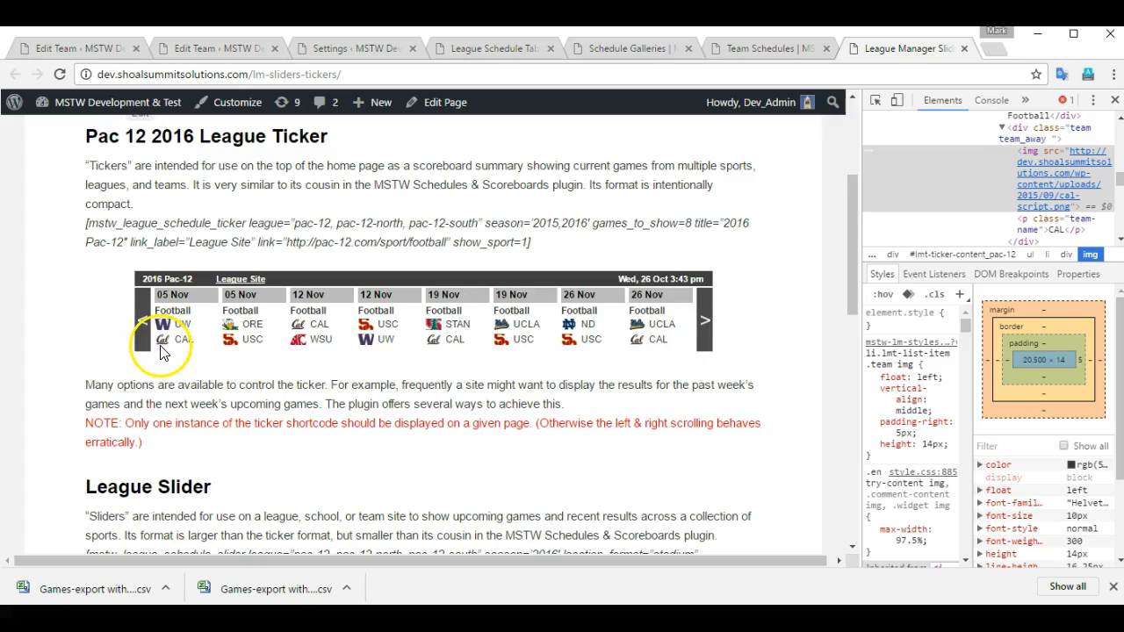
{"action": "left_click", "coordinate": [60, 74]}
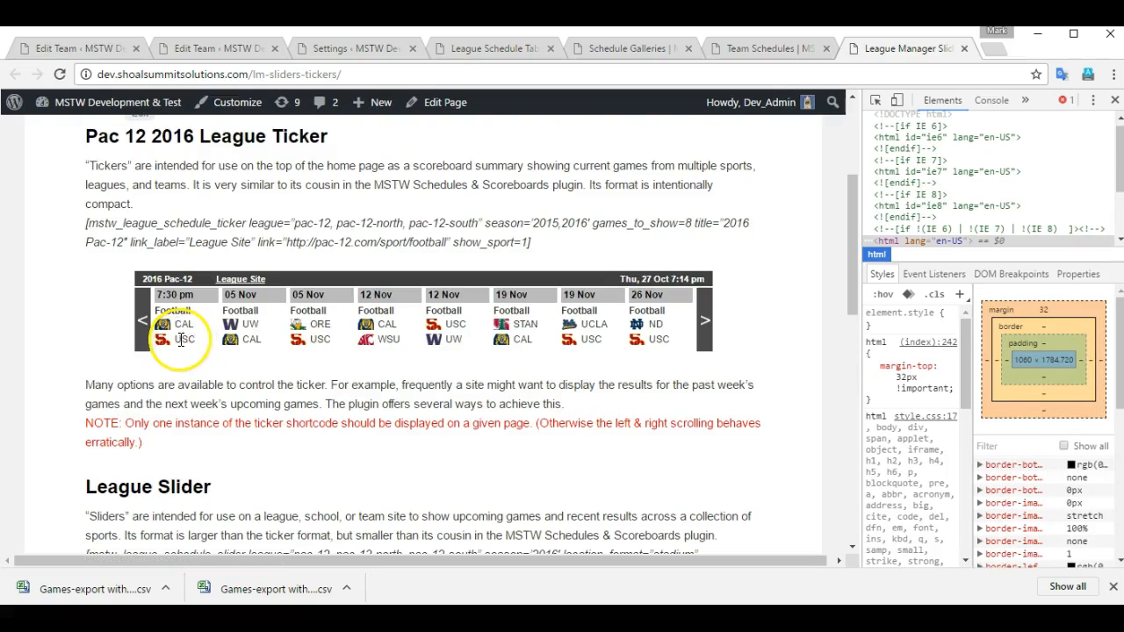
{"action": "left_click", "coordinate": [703, 332]}
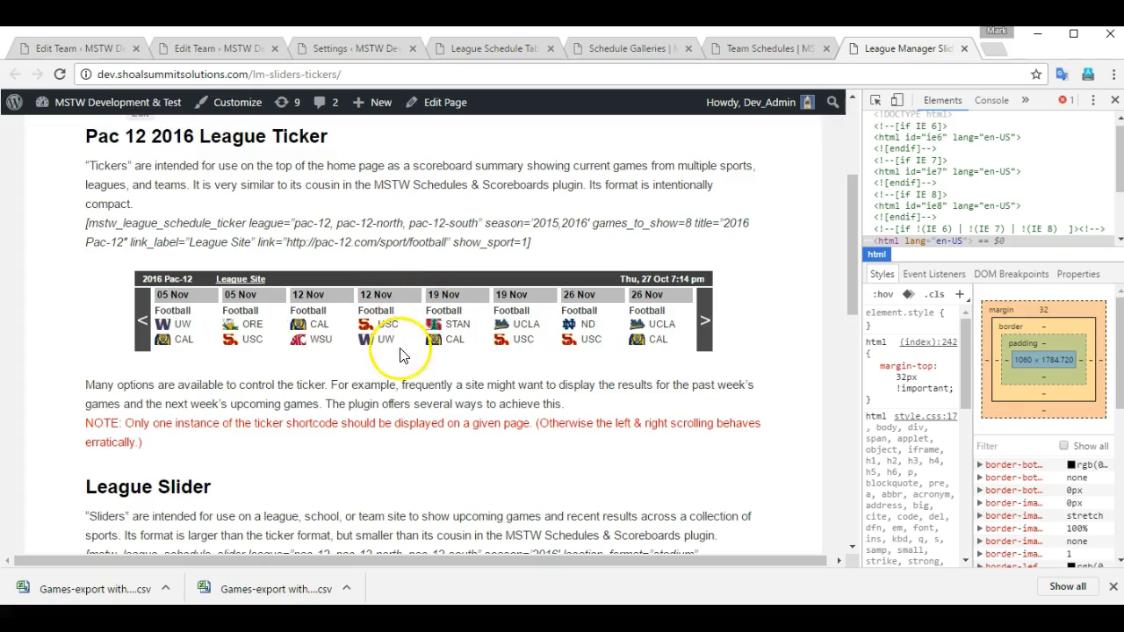
- Examine the team names, logos and stadiums in the League Slider, and compare them with the Pac 12 2016 League Ticker
{"action": "scroll", "coordinate": [771, 269], "scroll_direction": "down", "scroll_amount": 1}
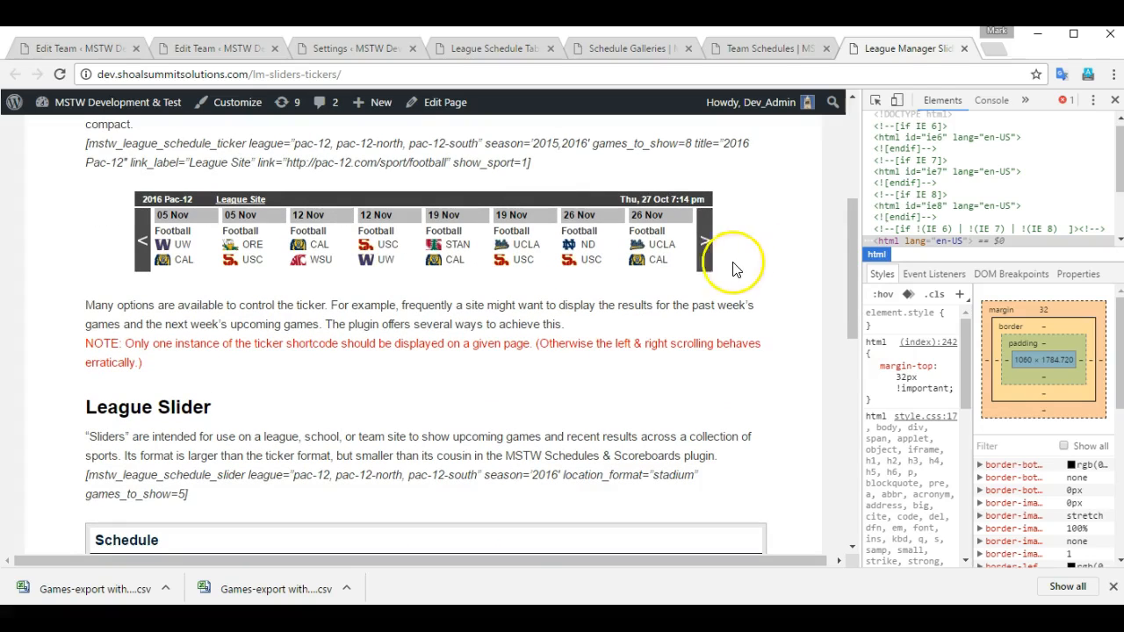
{"action": "scroll", "coordinate": [768, 306], "scroll_direction": "down", "scroll_amount": 1}
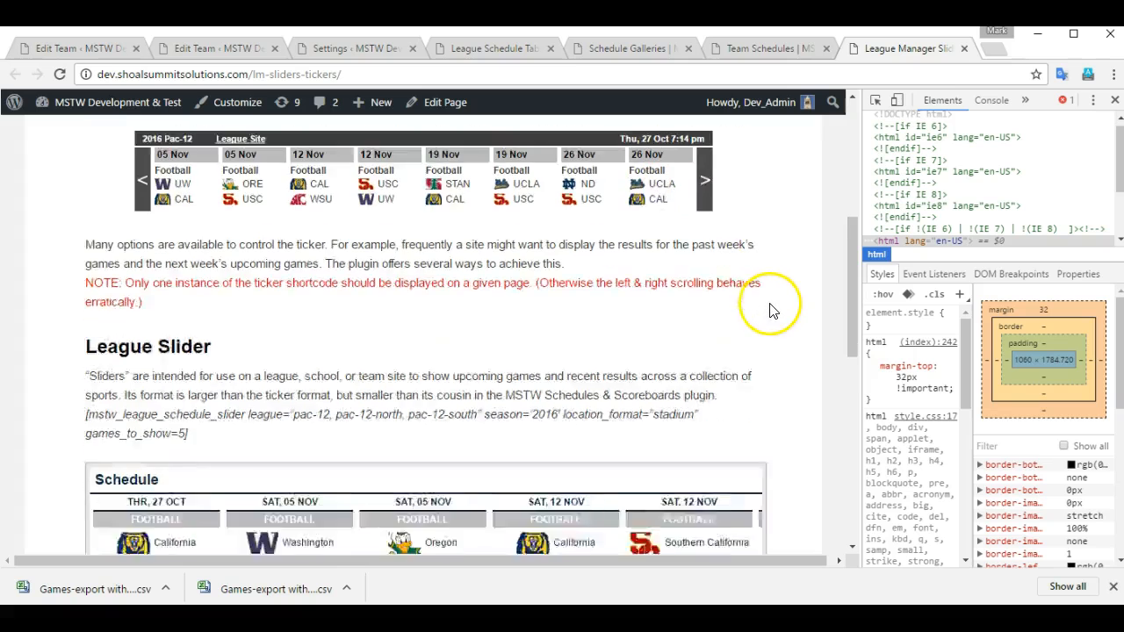
{"action": "scroll", "coordinate": [769, 310], "scroll_direction": "down", "scroll_amount": 3}
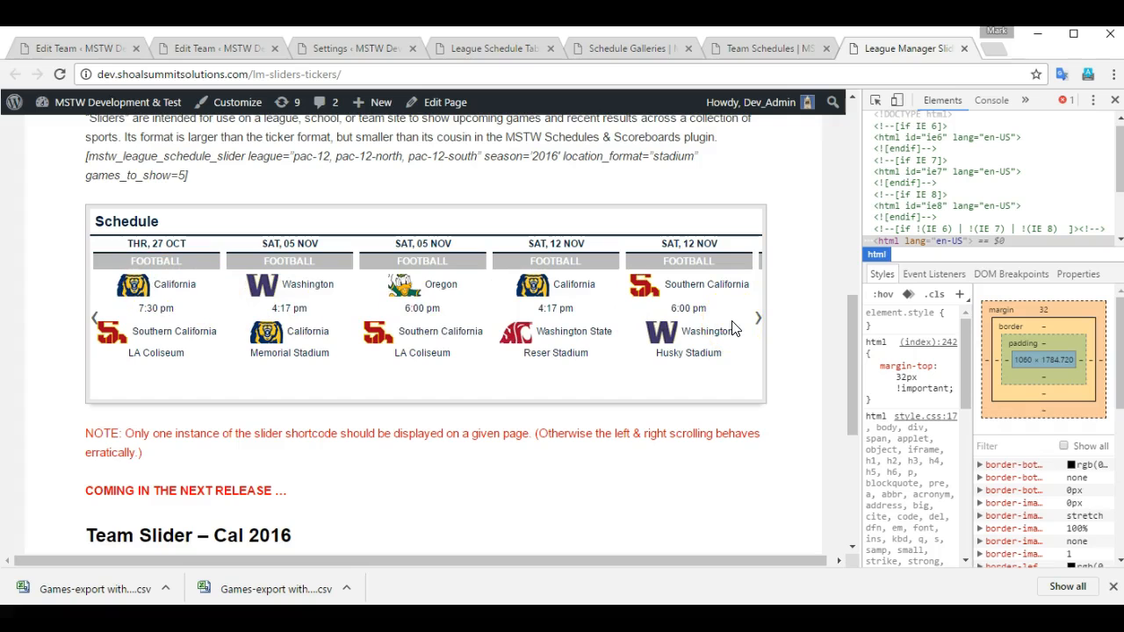
{"action": "scroll", "coordinate": [734, 328], "scroll_direction": "up", "scroll_amount": 3}
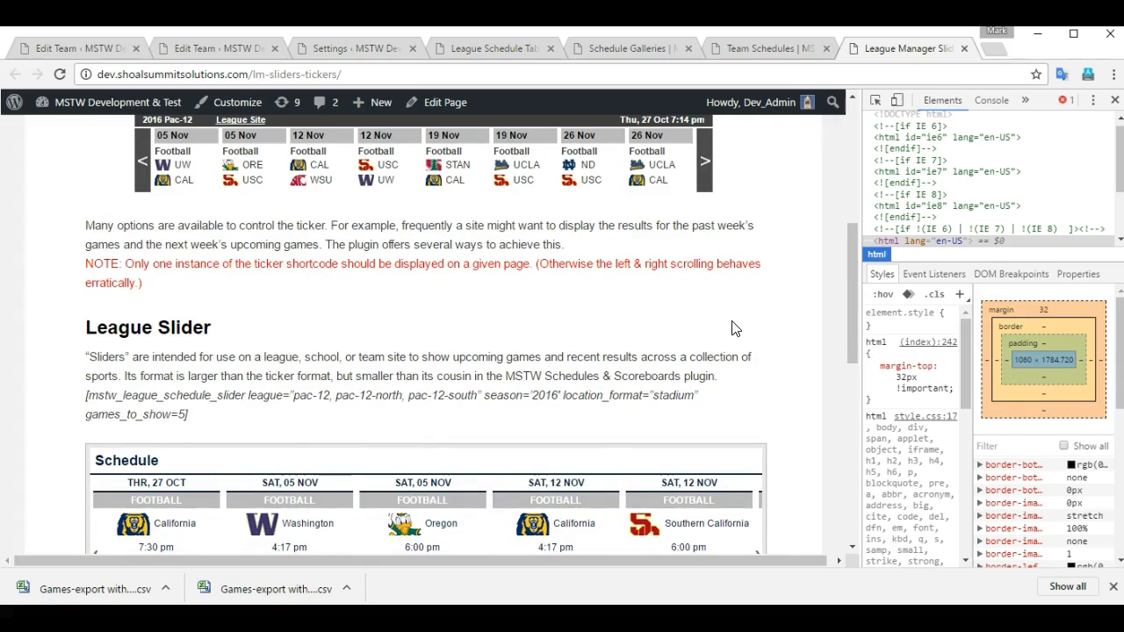
{"action": "scroll", "coordinate": [735, 328], "scroll_direction": "up", "scroll_amount": 2}
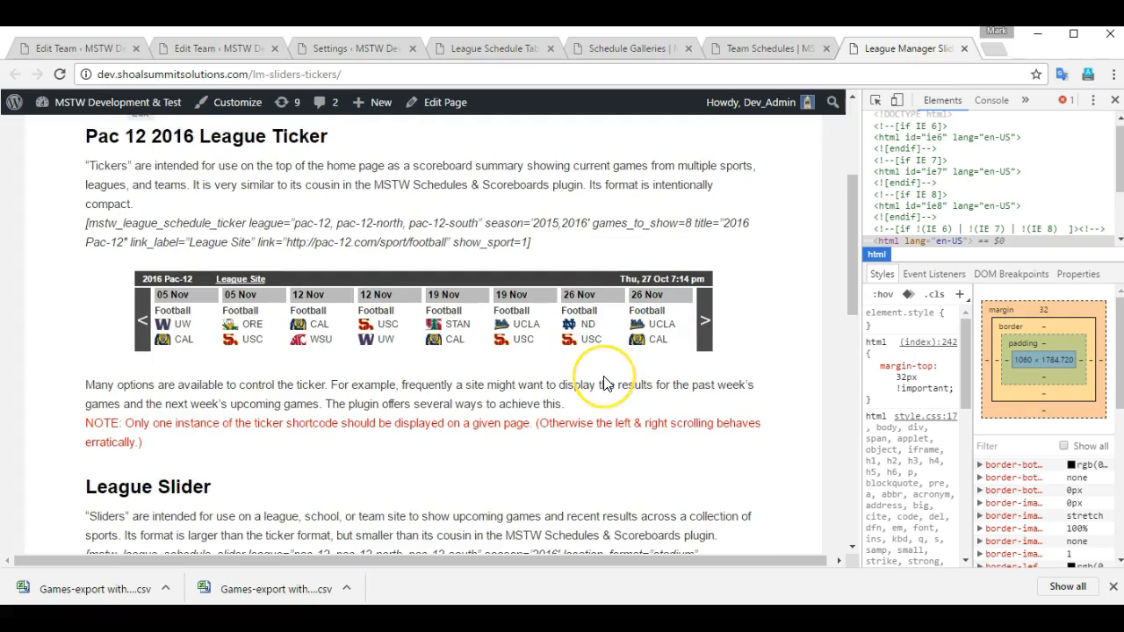
{"action": "scroll", "coordinate": [605, 383], "scroll_direction": "down", "scroll_amount": 1}
{"action": "scroll", "coordinate": [603, 383], "scroll_direction": "up", "scroll_amount": 1}
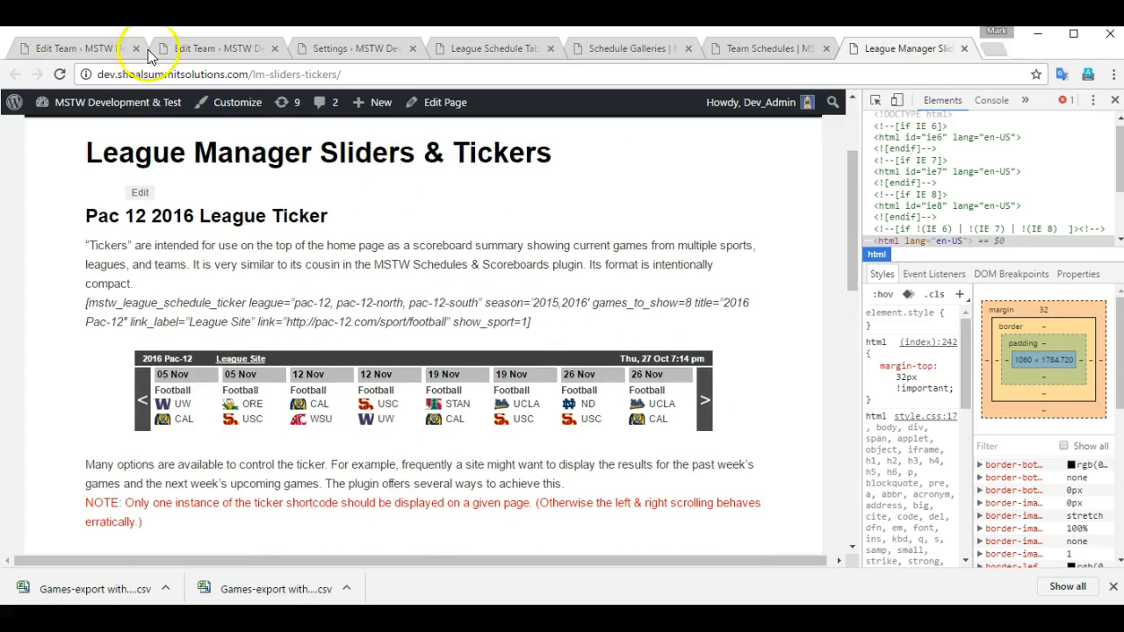
- Return to the other open California Golden Bears team record and review its team information and logo fields
{"action": "left_click", "coordinate": [68, 48]}
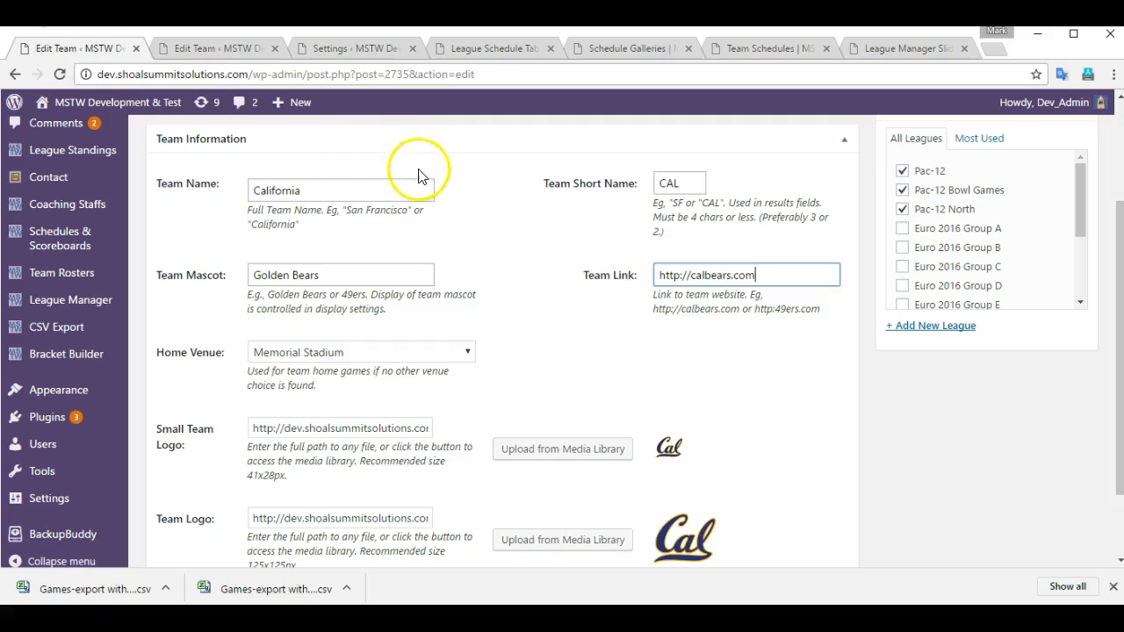
{"action": "scroll", "coordinate": [422, 175], "scroll_direction": "down", "scroll_amount": 2}
{"action": "scroll", "coordinate": [444, 189], "scroll_direction": "up", "scroll_amount": 1}
{"action": "scroll", "coordinate": [454, 202], "scroll_direction": "up", "scroll_amount": 4}
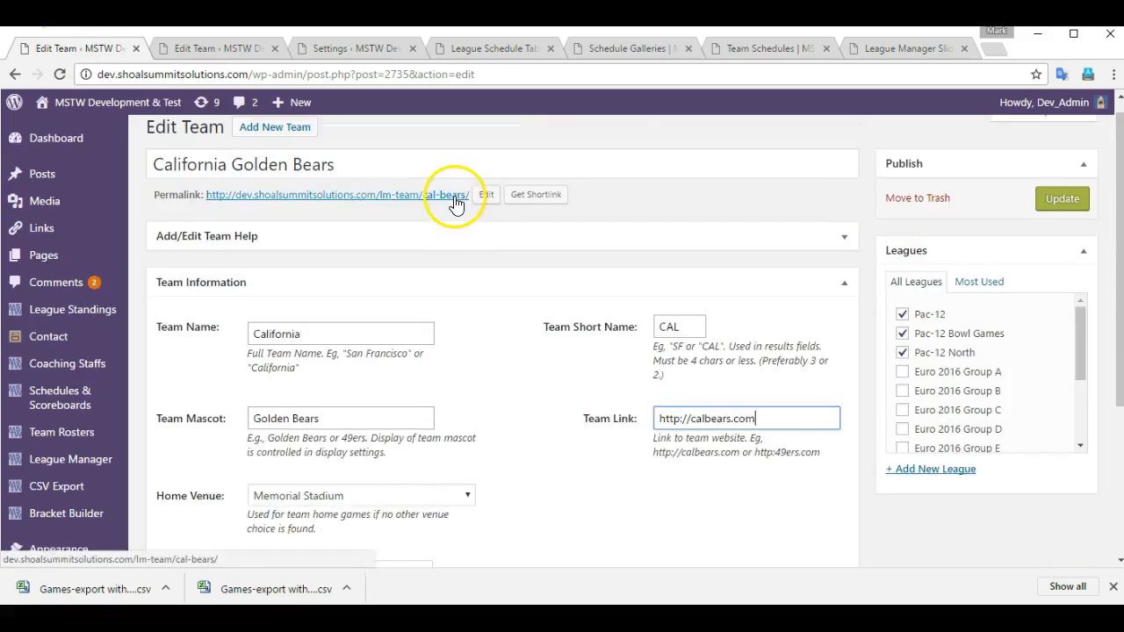
{"action": "scroll", "coordinate": [454, 203], "scroll_direction": "down", "scroll_amount": 3}
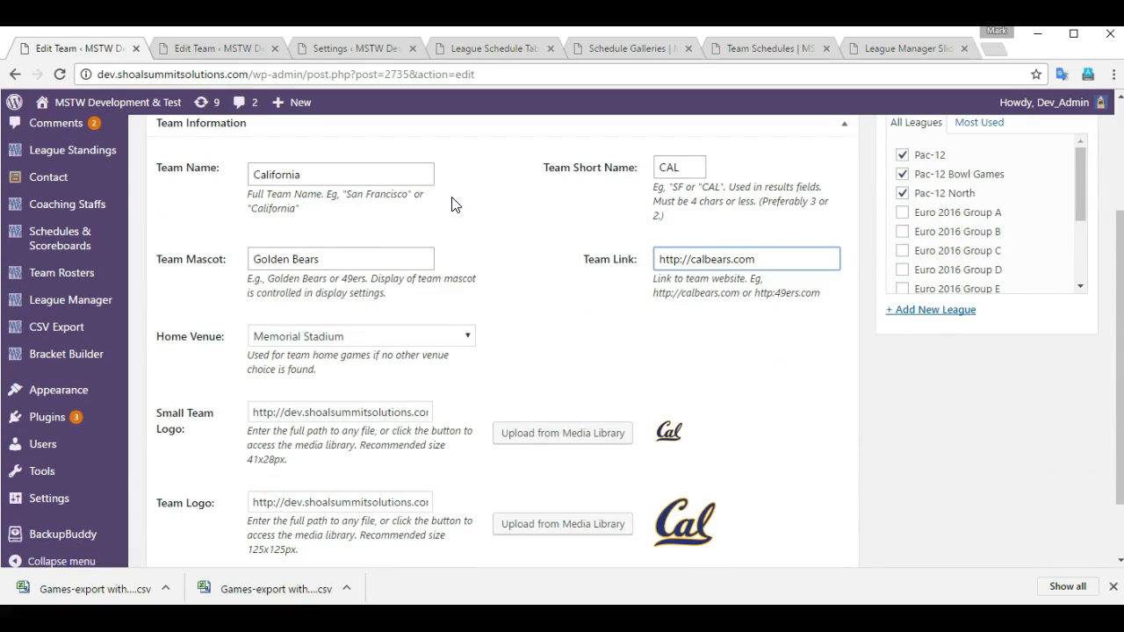